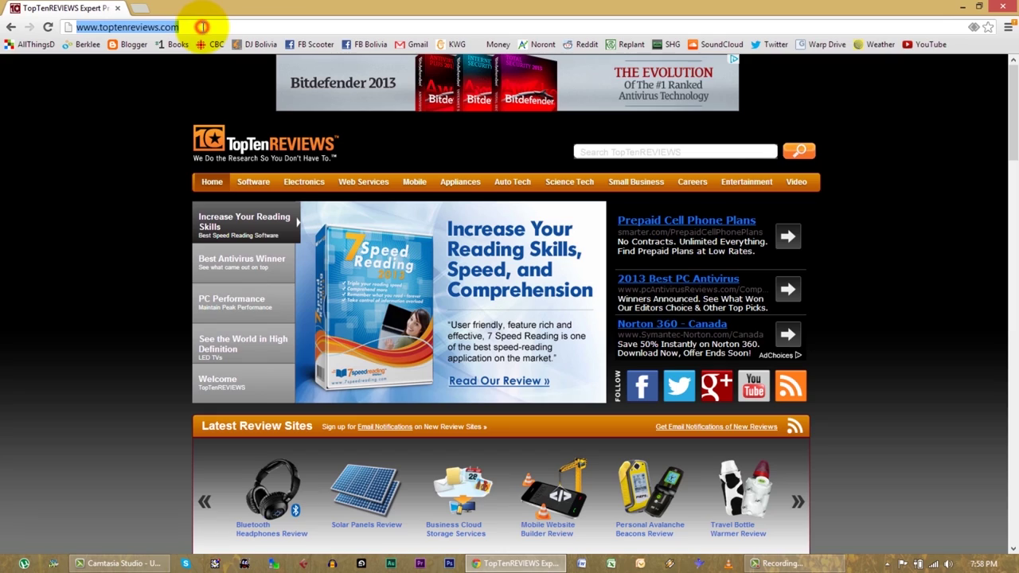
Search 'ringtone software' and open the TopTenReviews ringtone software review result
left_click(230, 26)
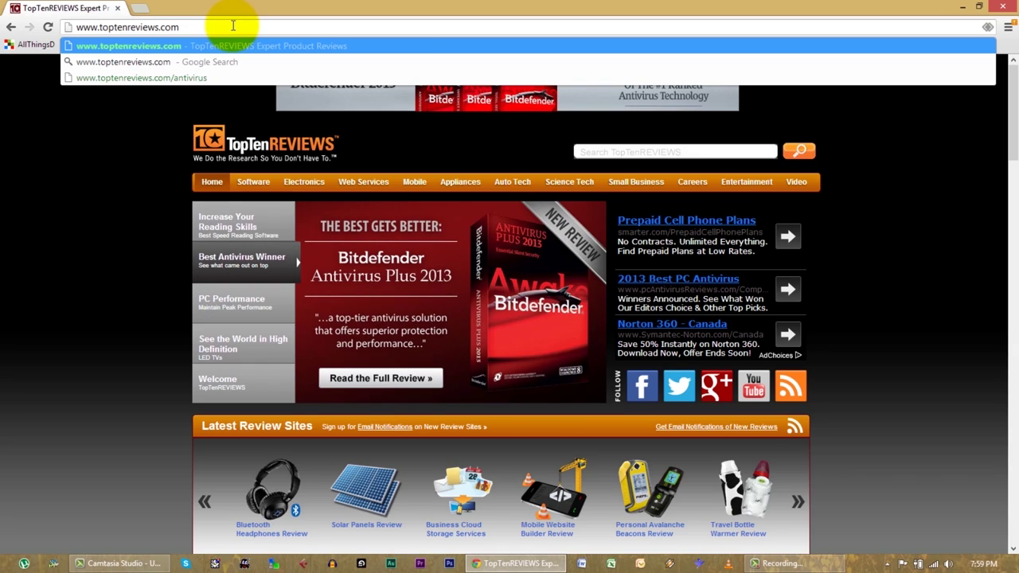
type("ringtone software")
key("Return")
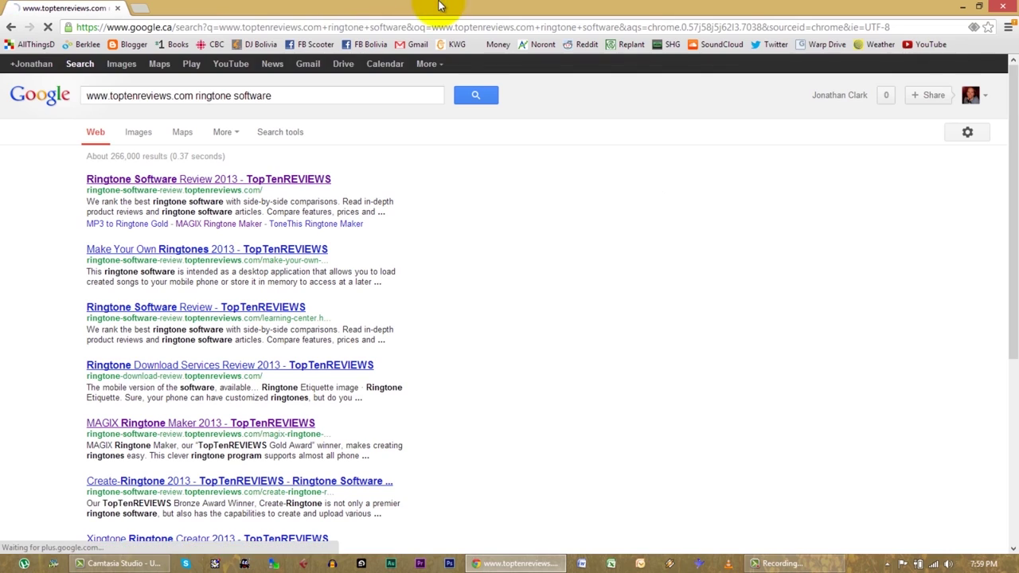
left_click(223, 181)
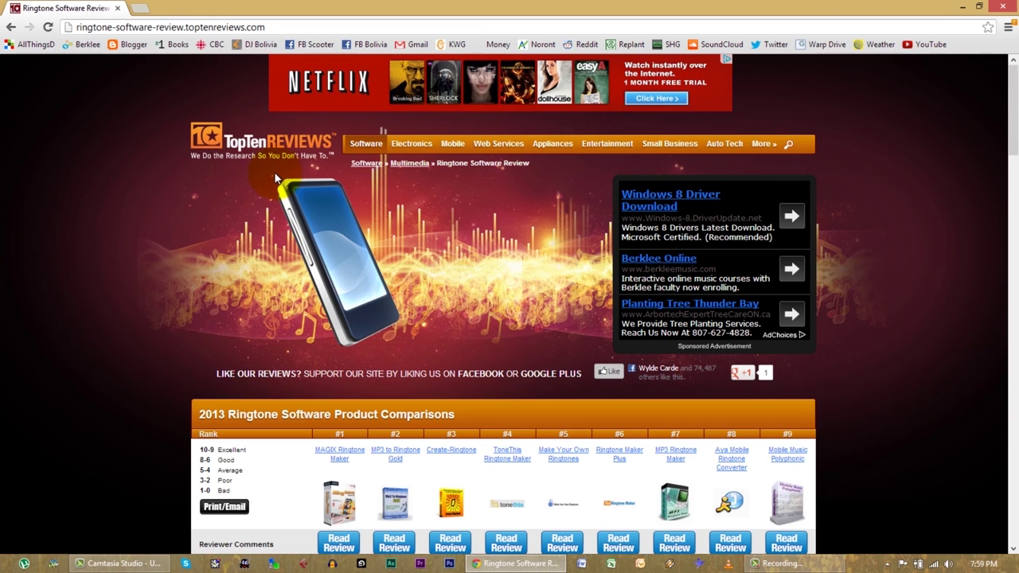
Browse the 2013 comparison table, where MAGIX Ringtone Maker ranks first at 9.70 for $19.99
scroll(557, 299, "down", 4)
scroll(522, 285, "up", 4)
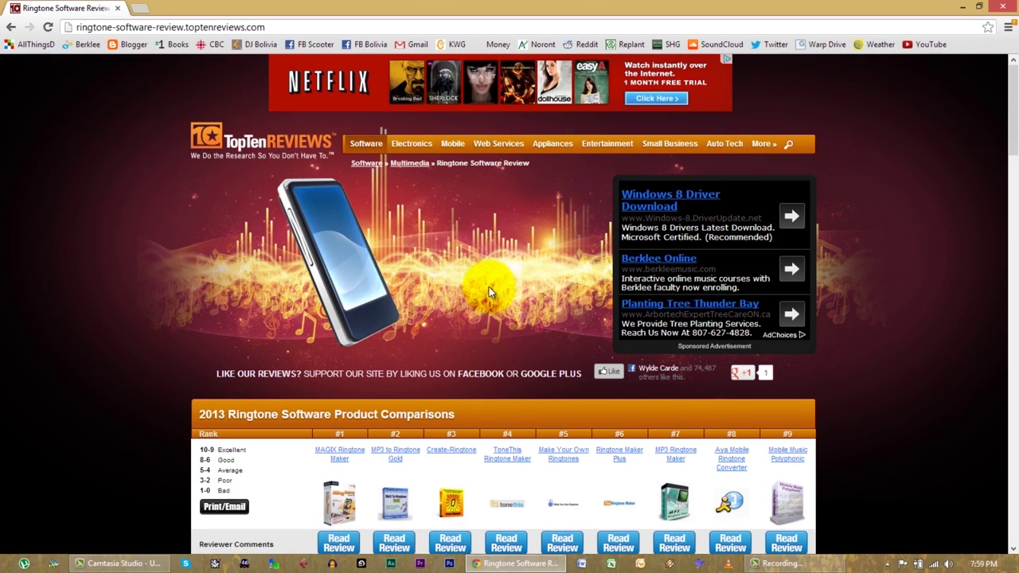
scroll(487, 290, "down", 3)
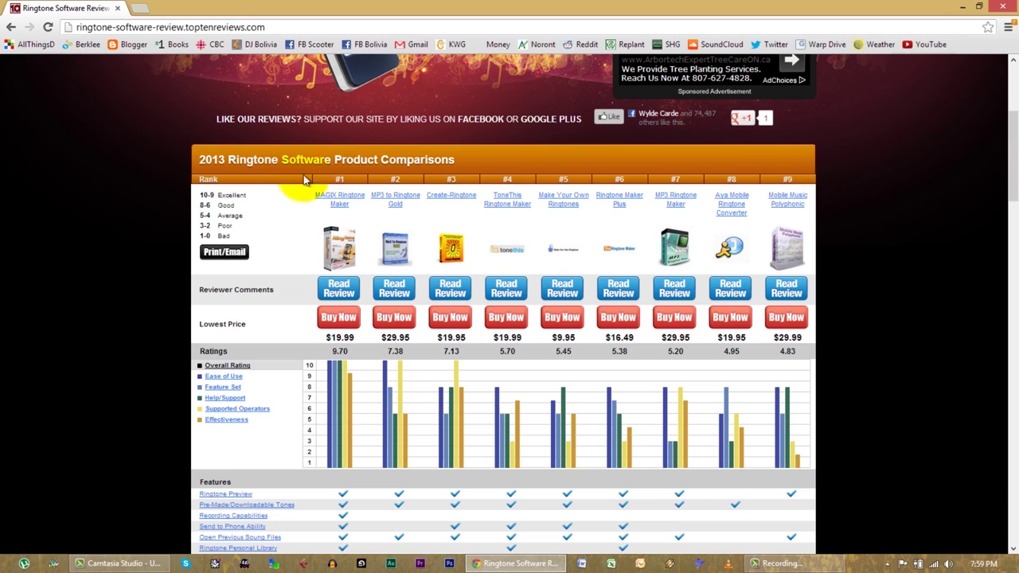
left_click(310, 217)
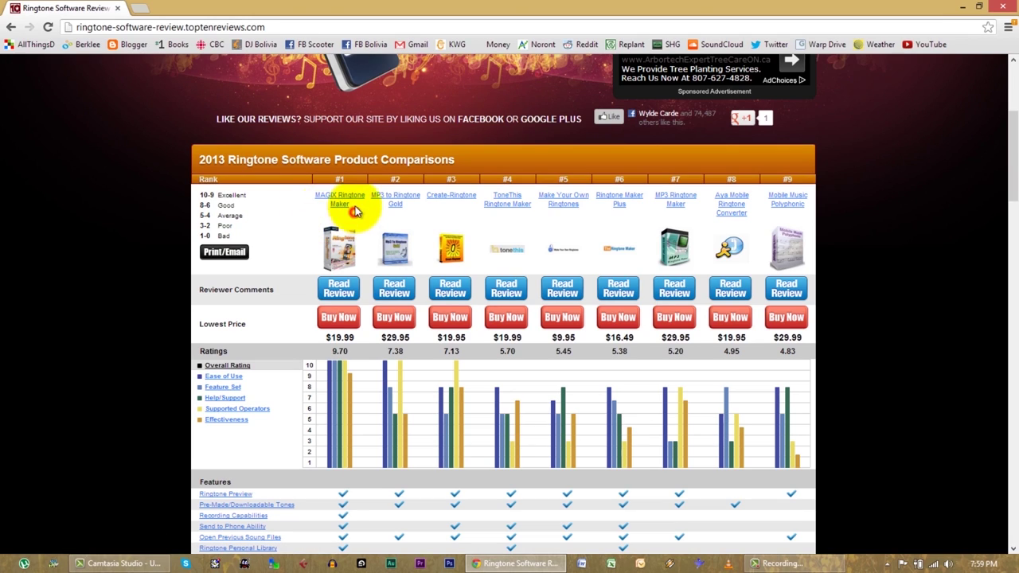
left_click(354, 209)
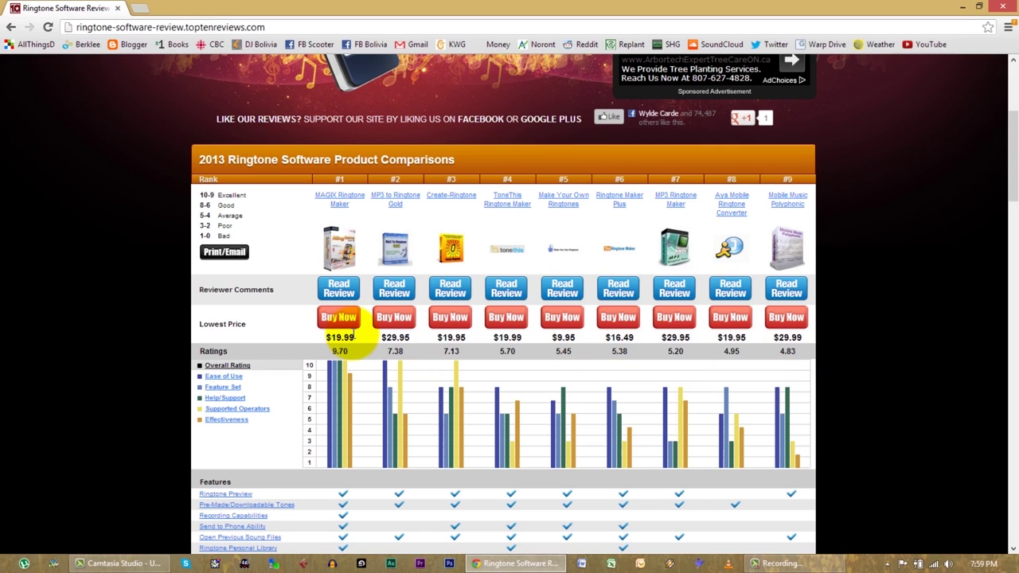
scroll(369, 378, "down", 10)
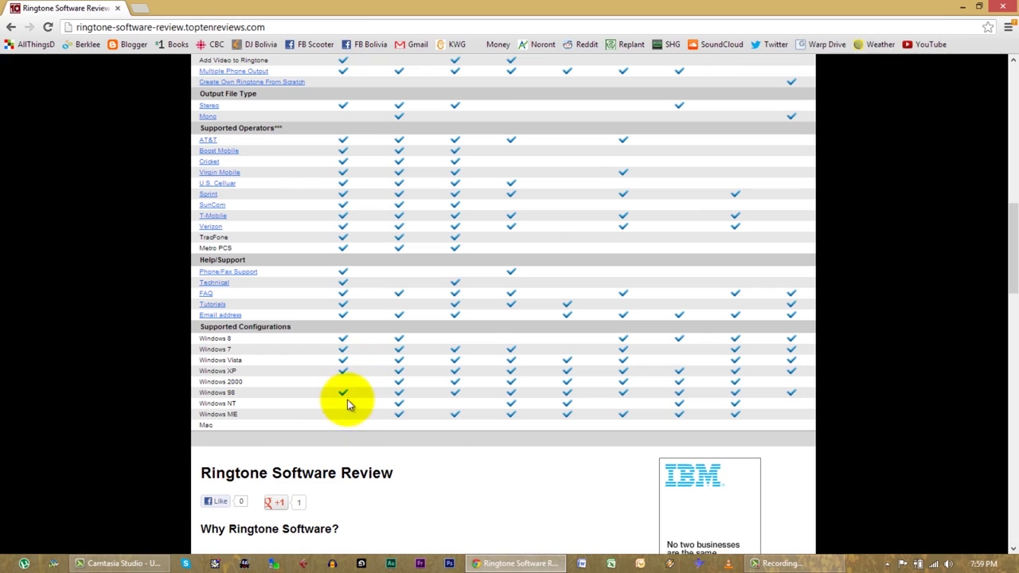
scroll(346, 398, "up", 5)
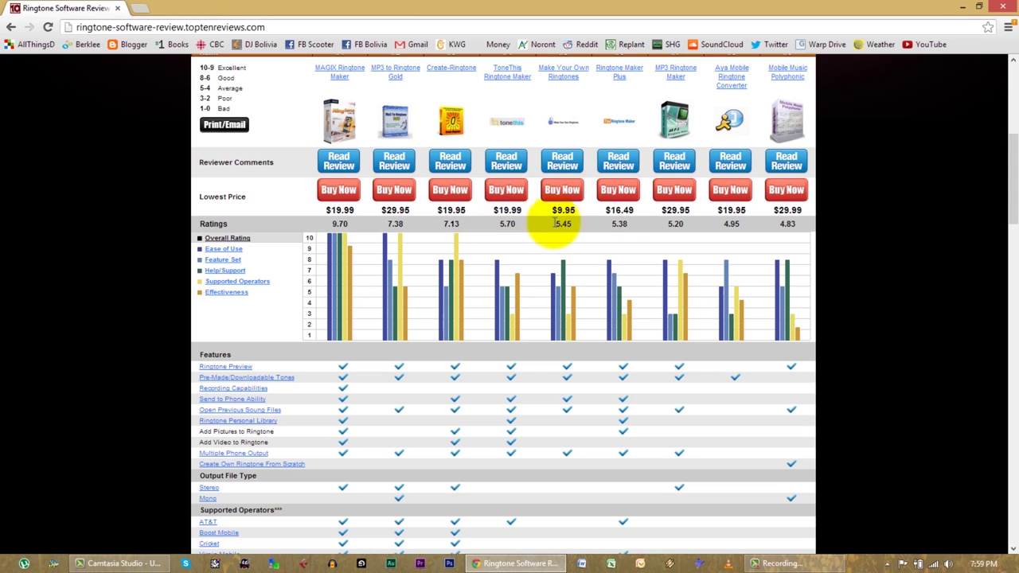
scroll(376, 271, "up", 3)
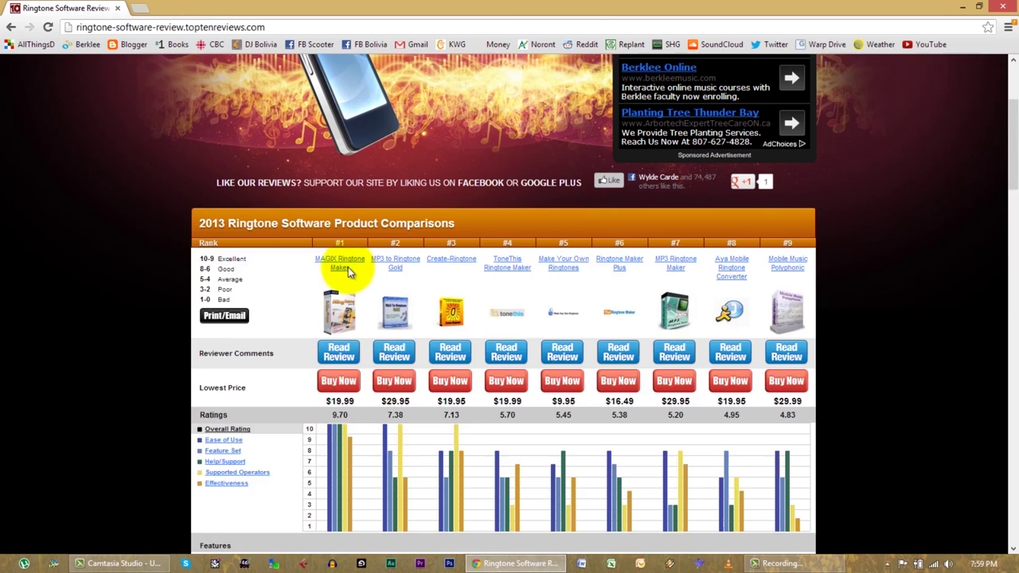
scroll(348, 267, "down", 2)
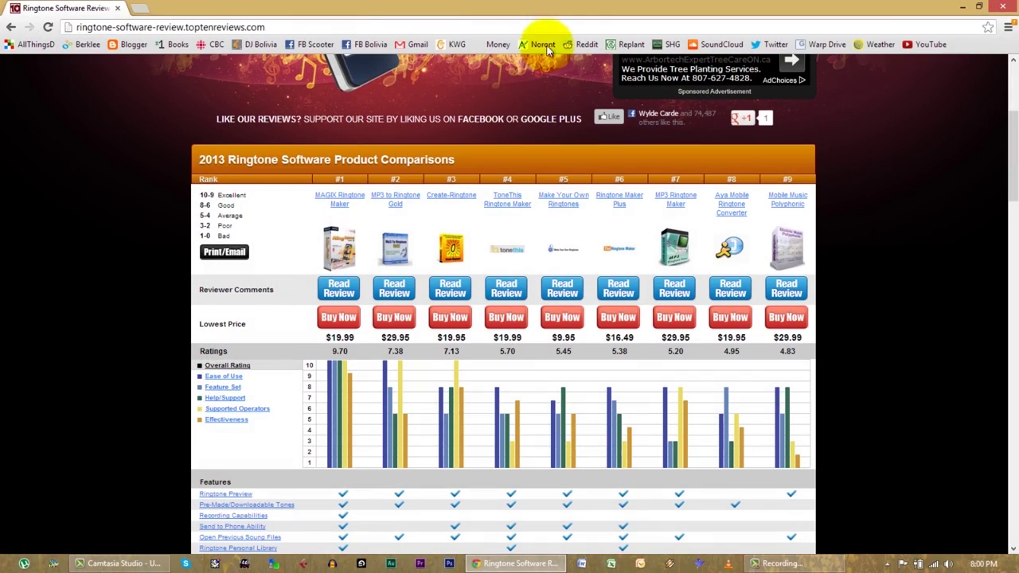
Close Chrome, launch iTunes from its desktop icon, and move its window toward the top of the screen
left_click(1002, 8)
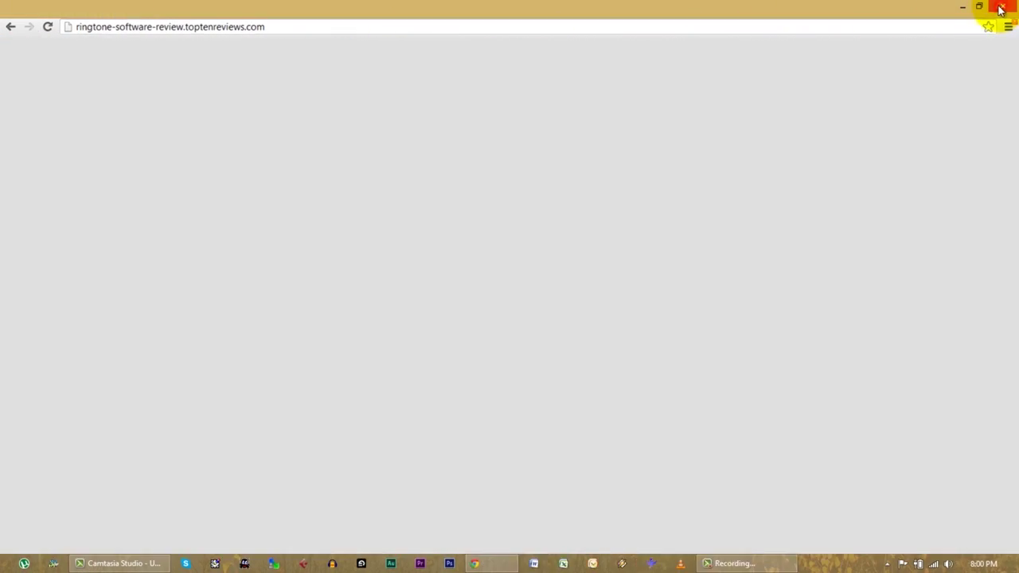
left_click(165, 254)
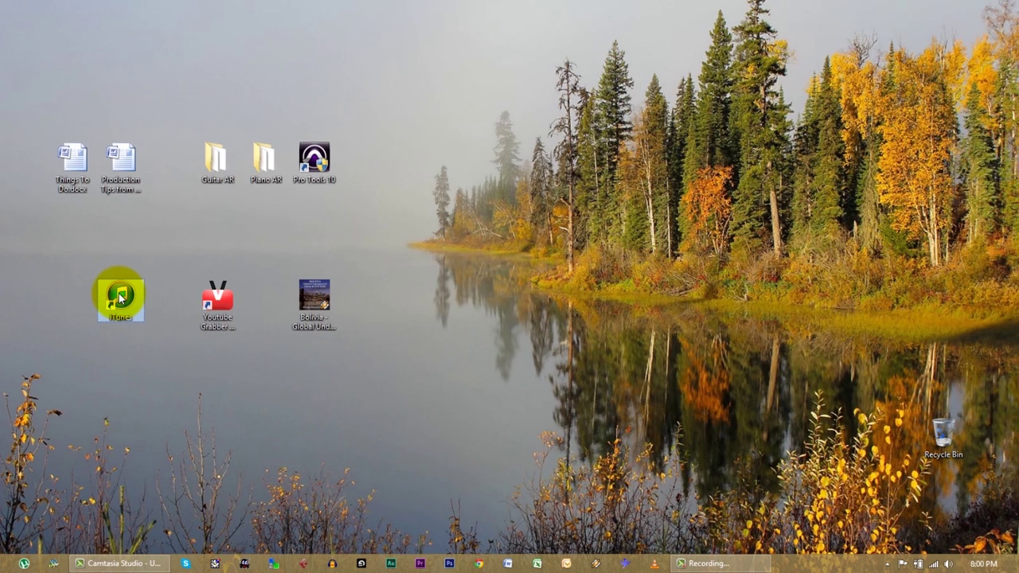
double_click(119, 297)
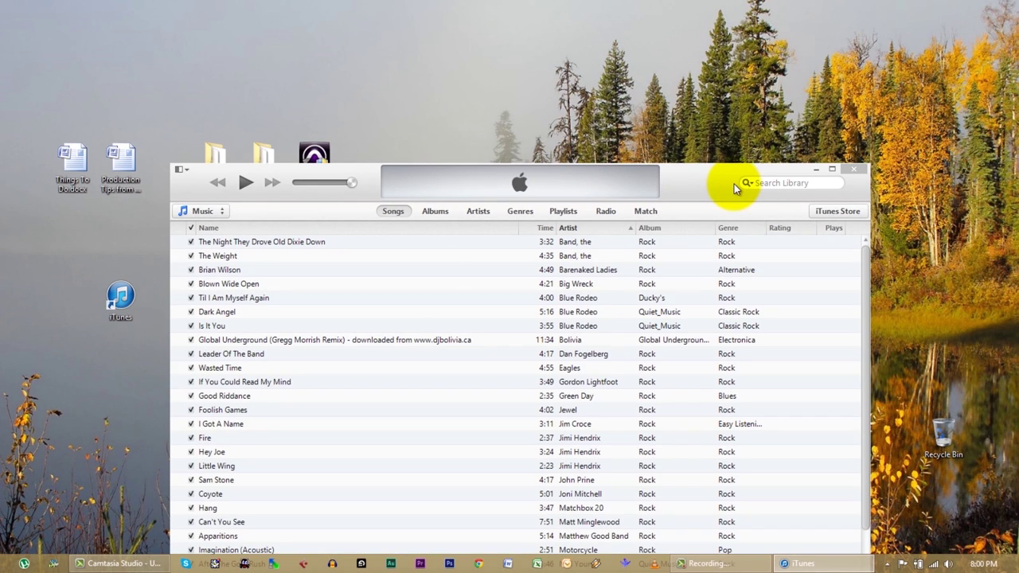
left_click_drag(704, 165, 731, 74)
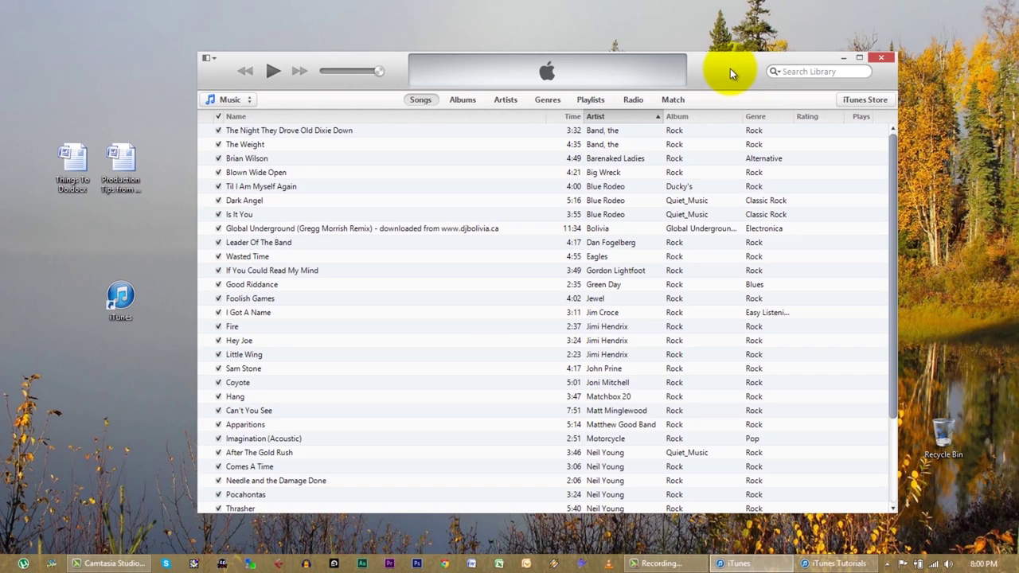
mouse_move(495, 58)
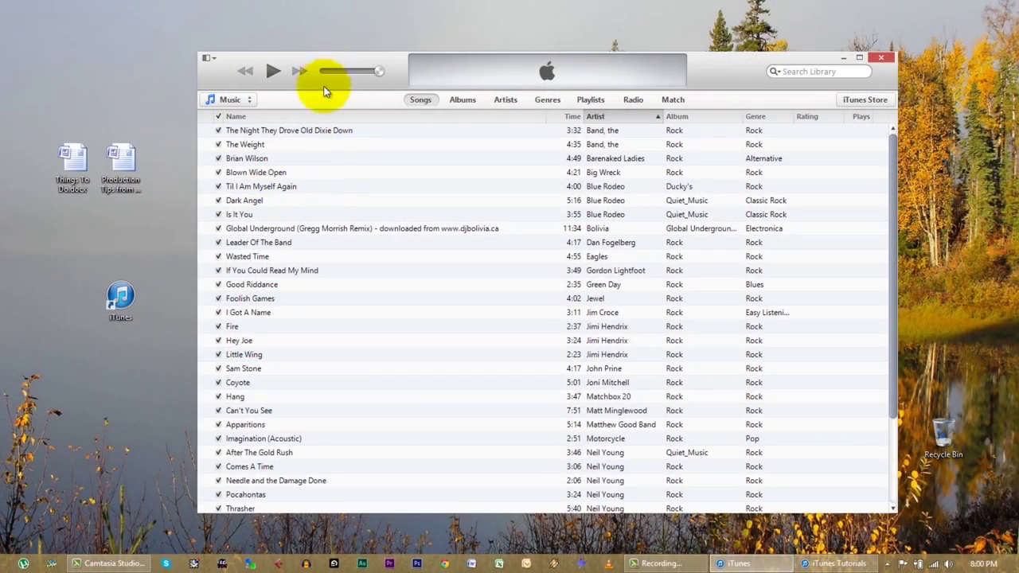
right_click(238, 190)
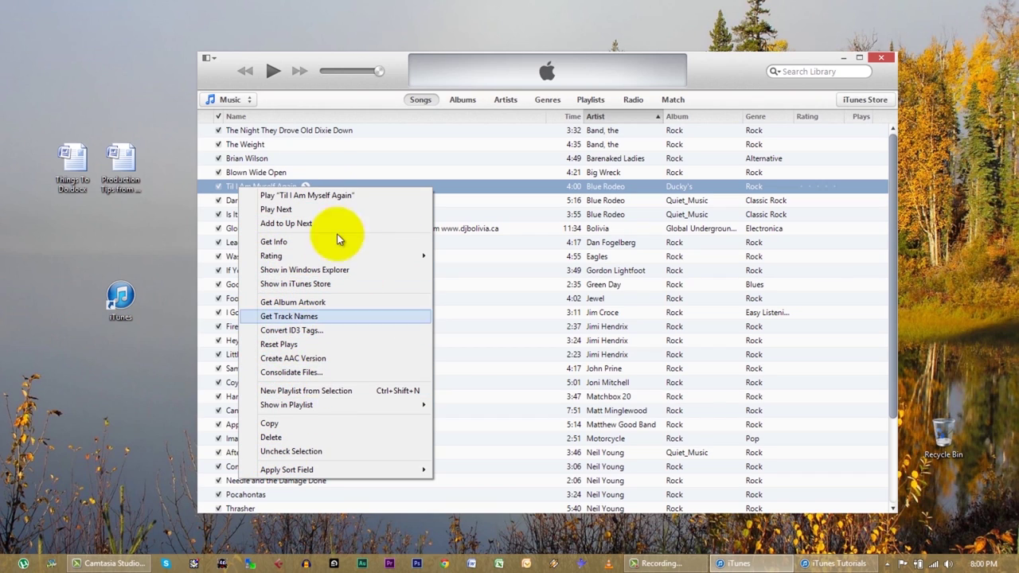
left_click(143, 402)
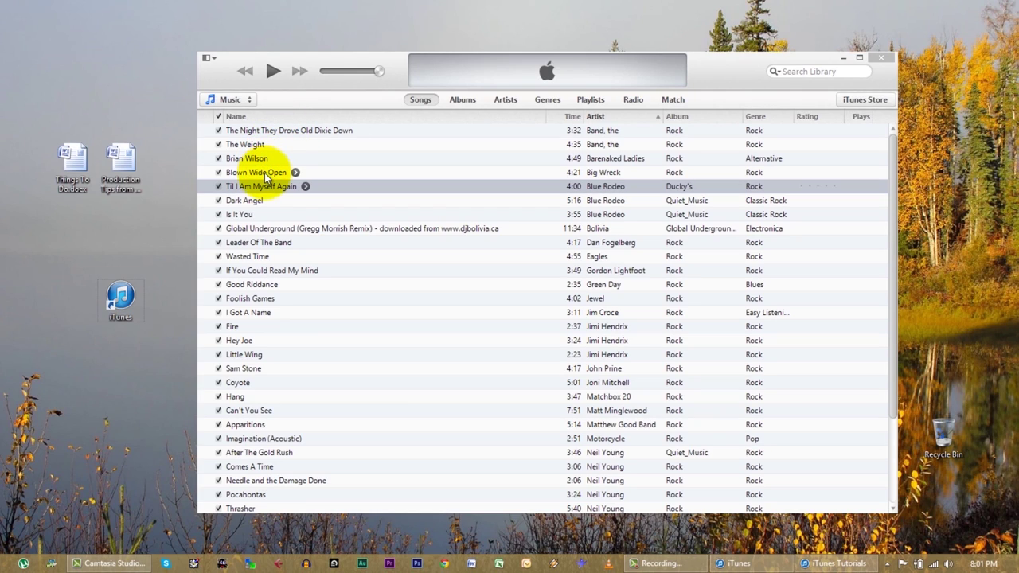
Open Get Info for the Global Underground (Gregg Morrish Remix) track, leaving its title unchanged
right_click(259, 232)
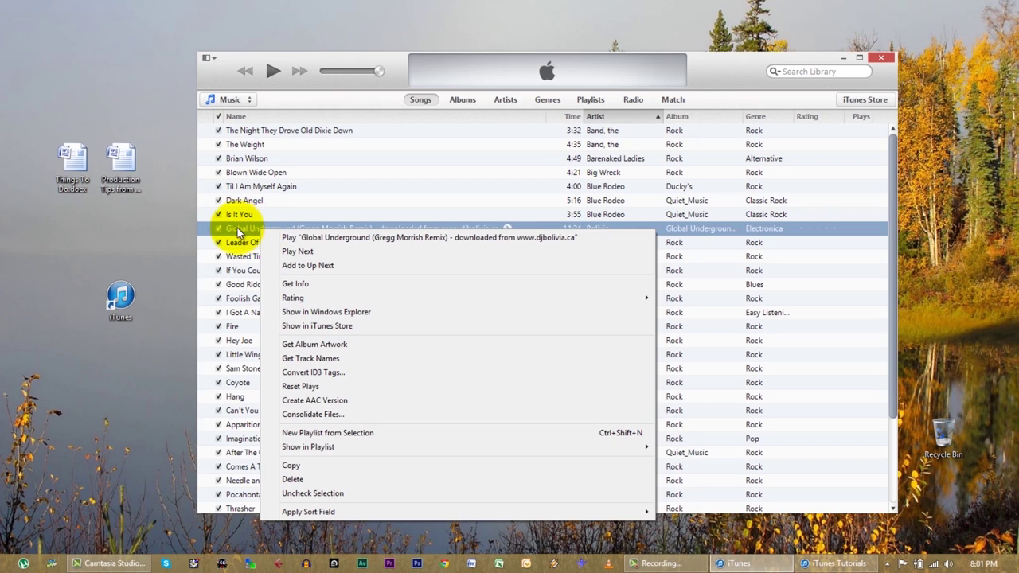
left_click(239, 231)
left_click(257, 229)
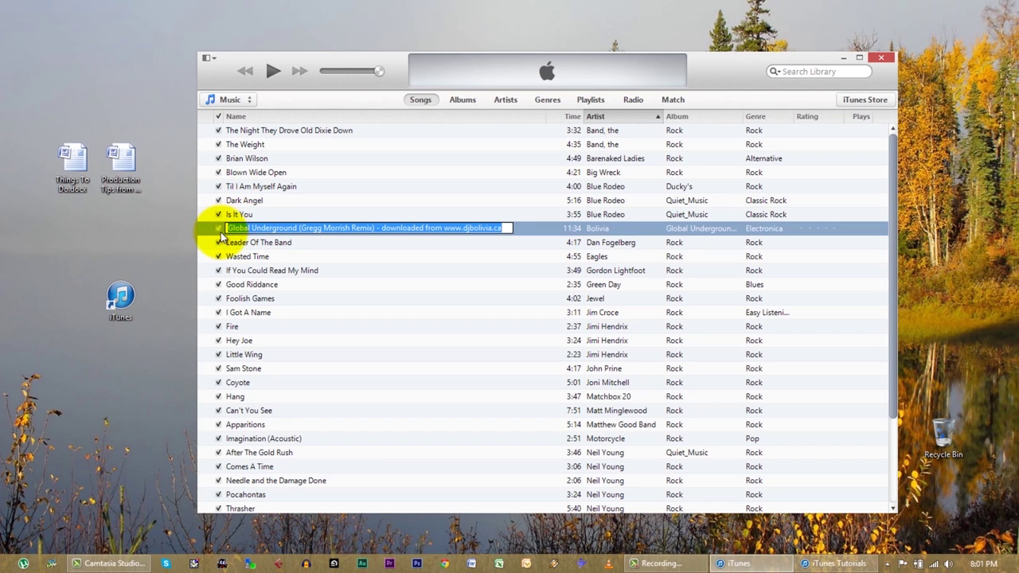
left_click(248, 231)
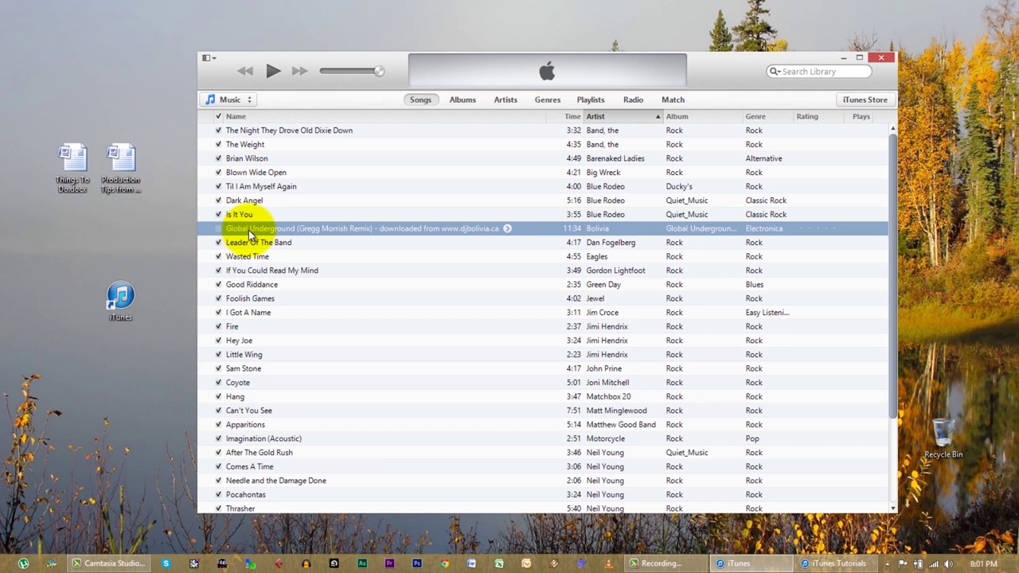
right_click(250, 233)
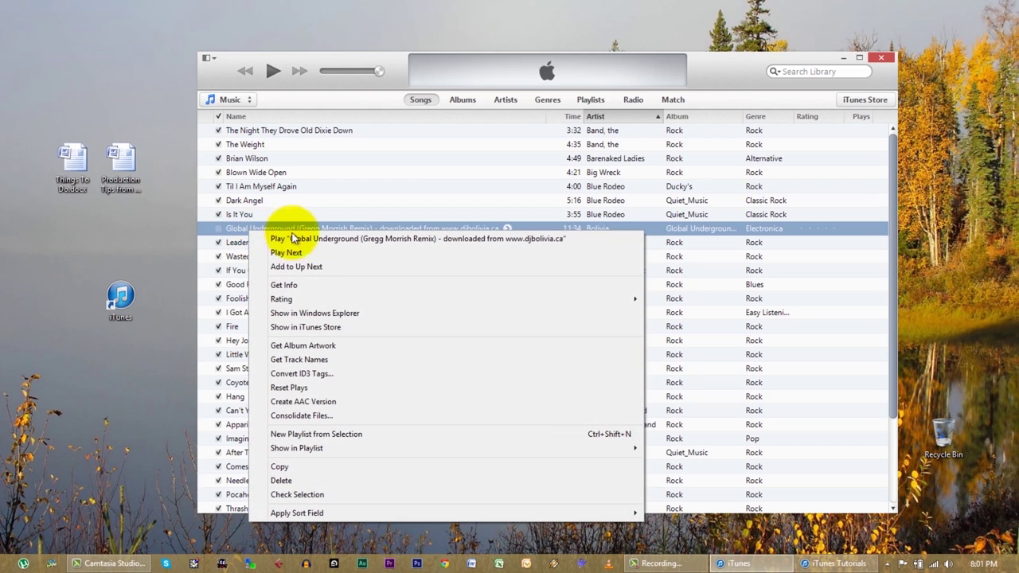
left_click(284, 286)
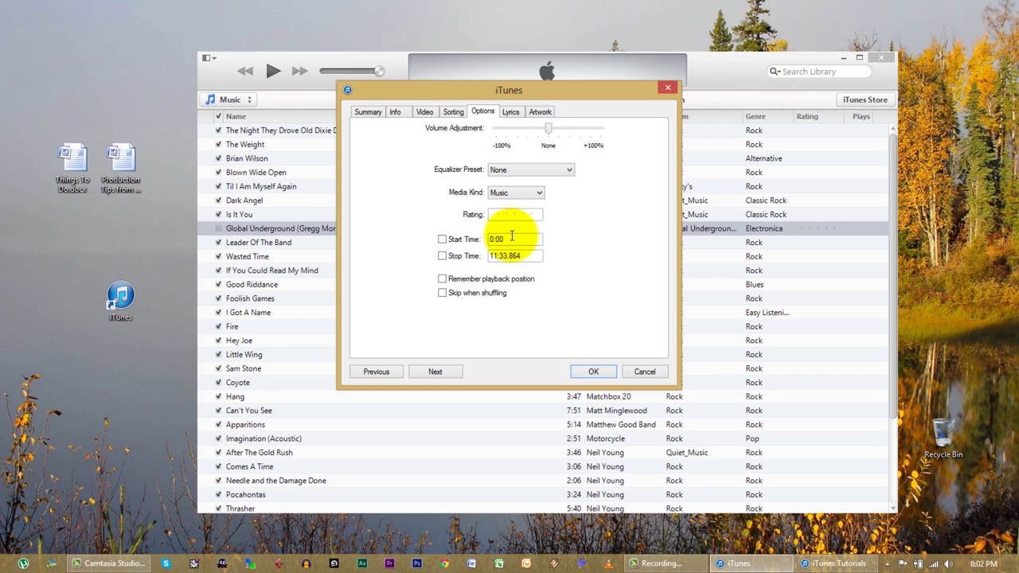
Give the Global Underground remix a start time of 8:15 and a stop time of 8:40
left_click(443, 240)
type("8:15")
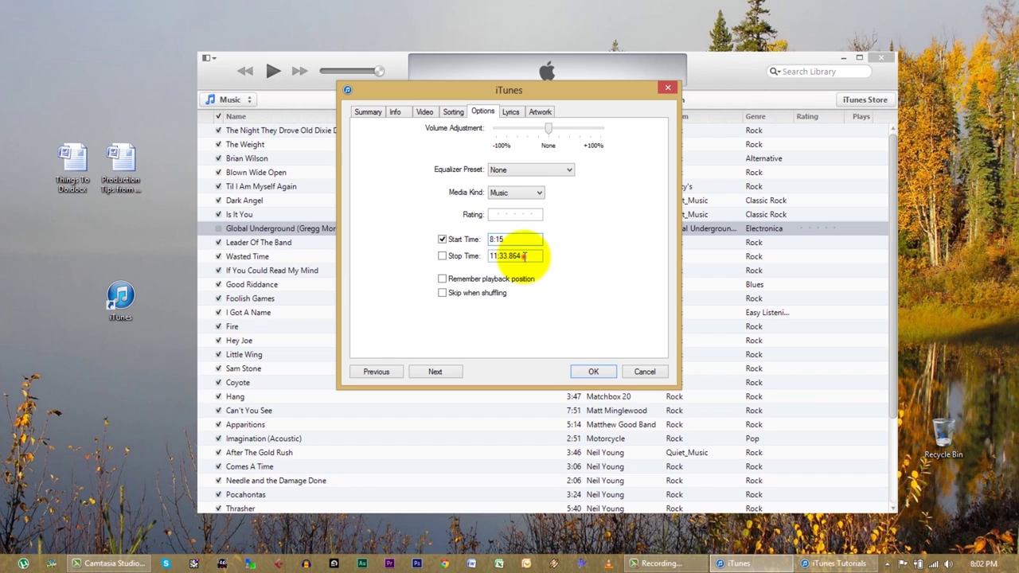
left_click_drag(524, 256, 473, 255)
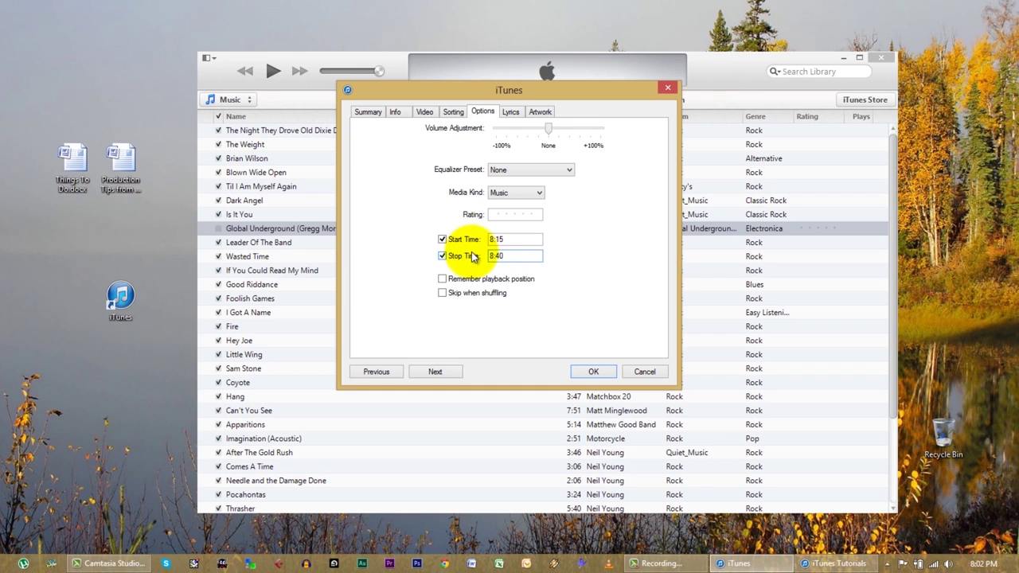
left_click(594, 372)
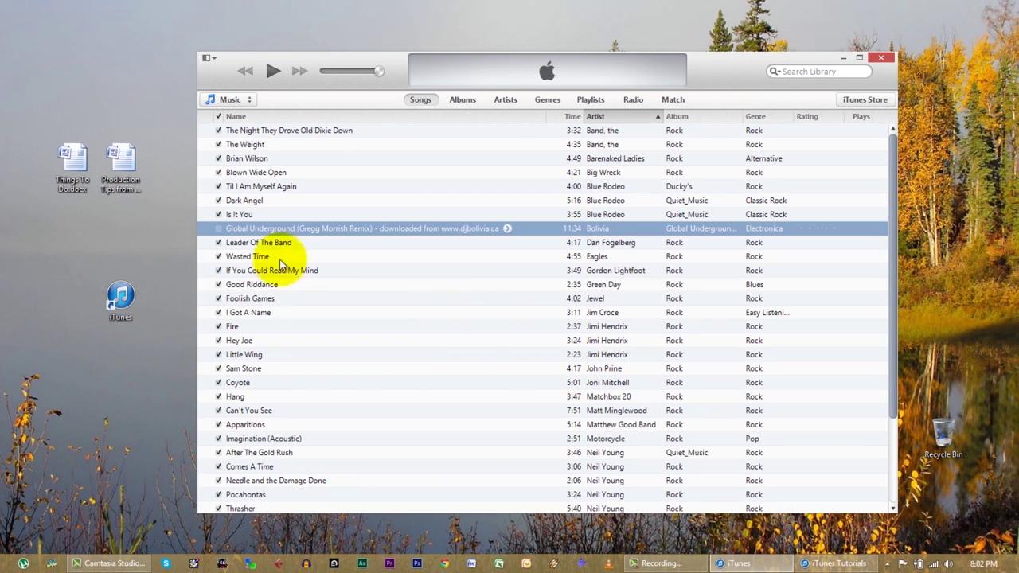
Create an AAC version of the 0:25 clip, preview it, and drag it onto the desktop
right_click(260, 232)
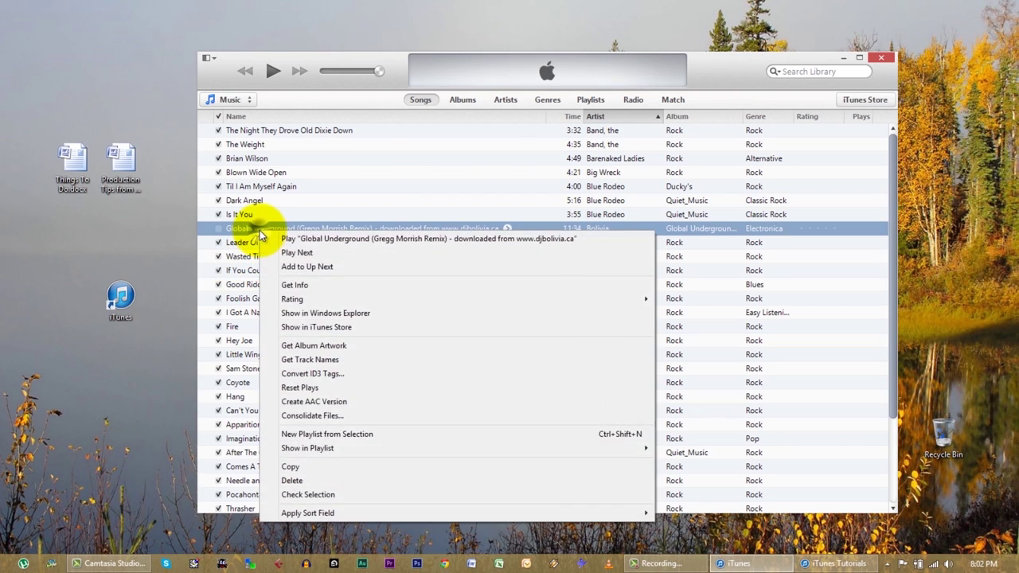
left_click(313, 402)
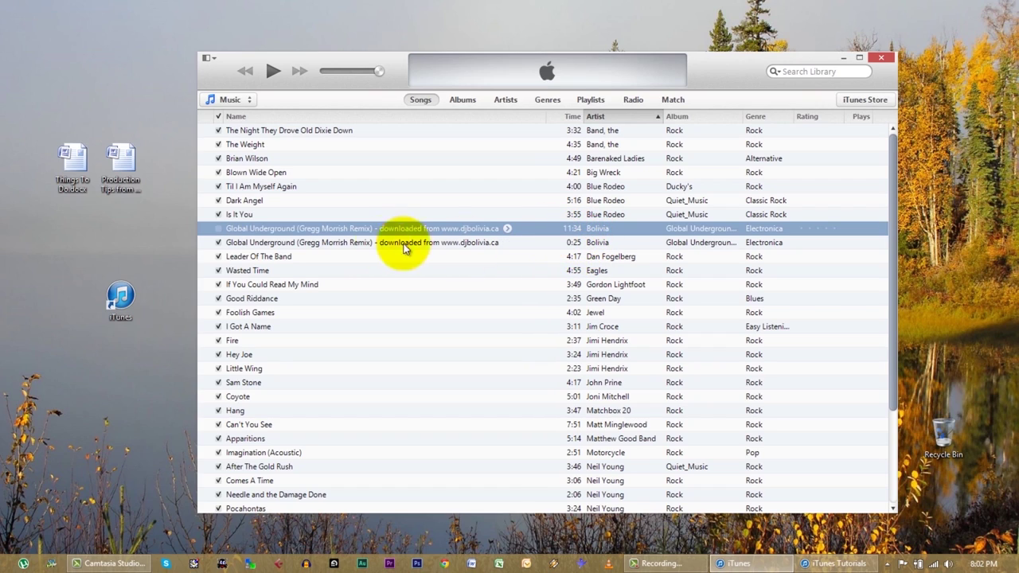
double_click(255, 242)
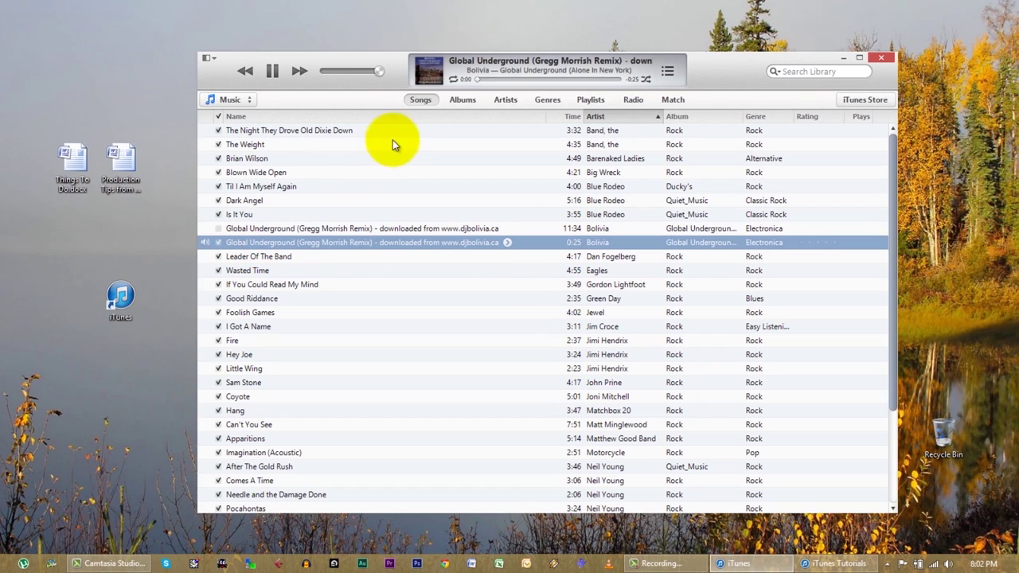
left_click(273, 72)
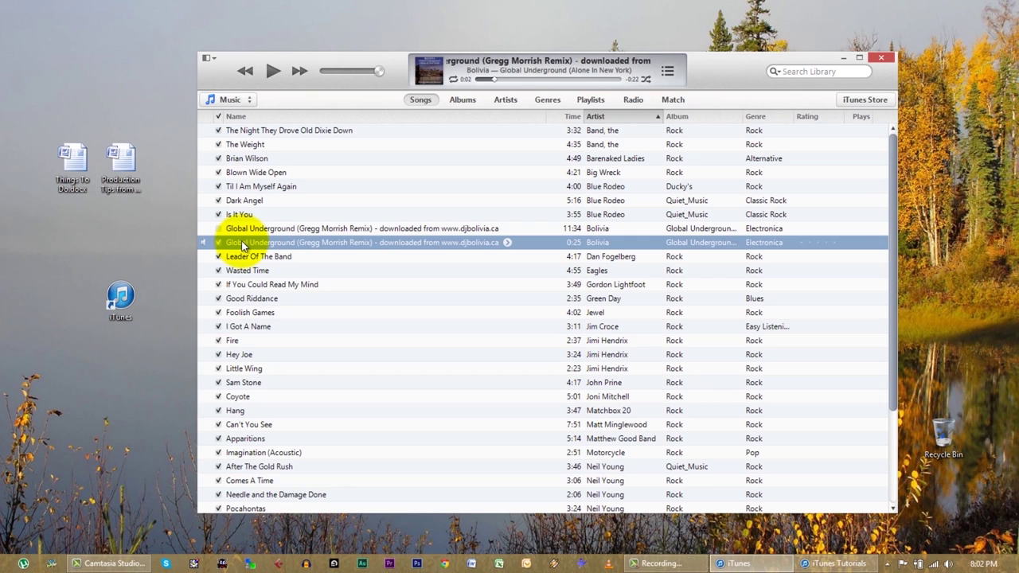
left_click_drag(241, 240, 88, 369)
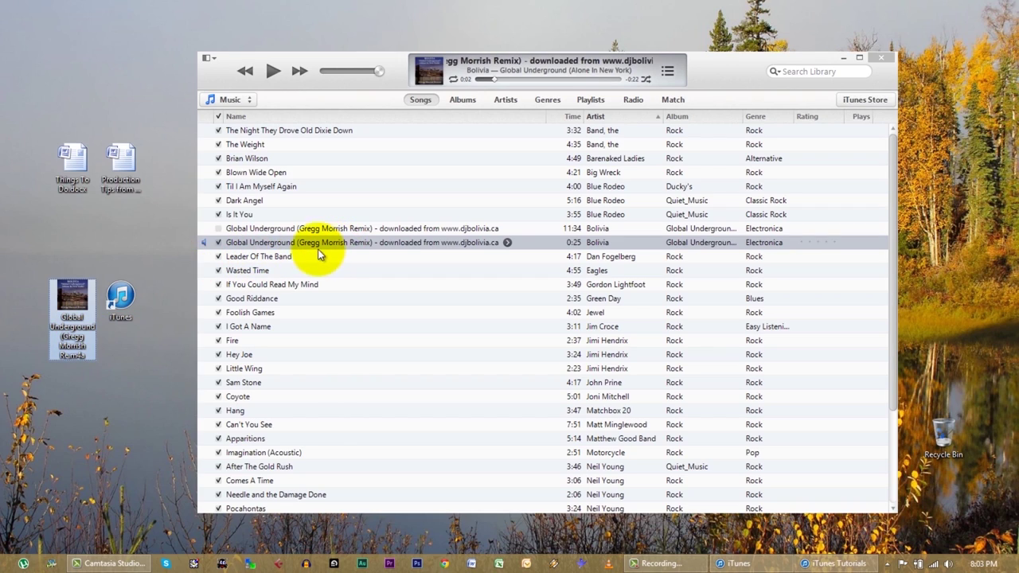
Delete the 0:25 Global Underground copy from the library and move its file to the Recycle Bin
left_click(259, 256)
left_click(263, 243)
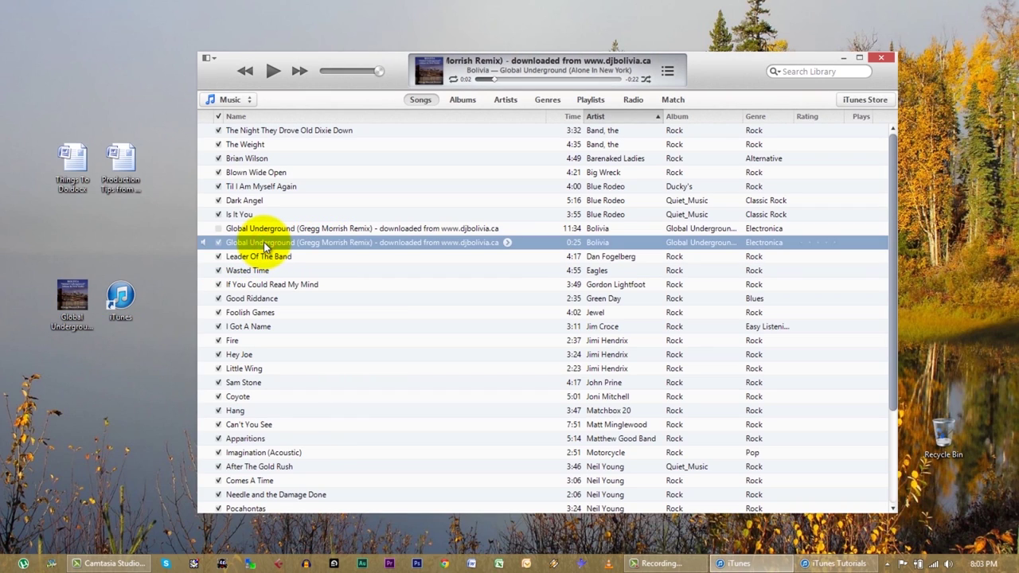
key("Delete")
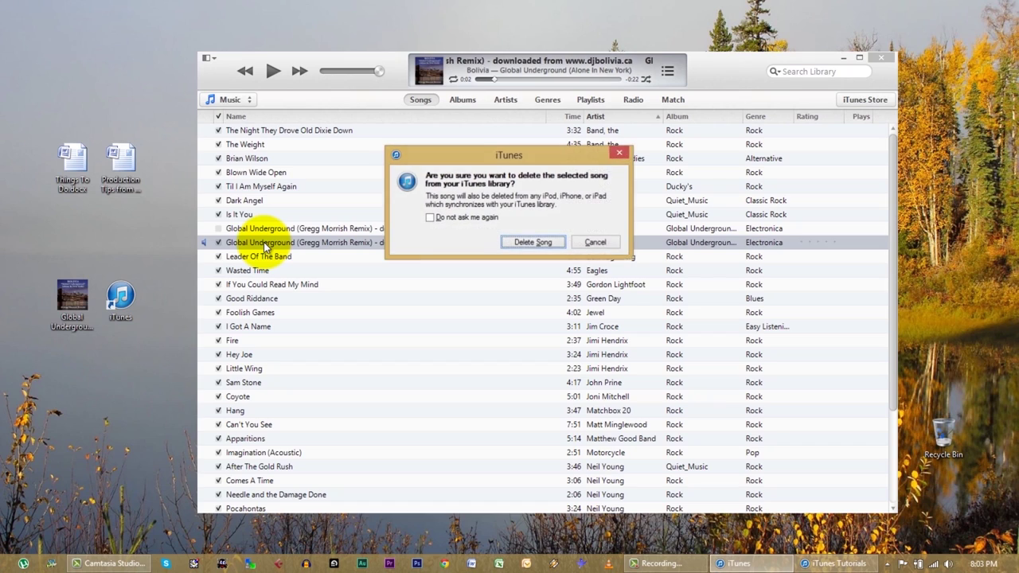
left_click(531, 243)
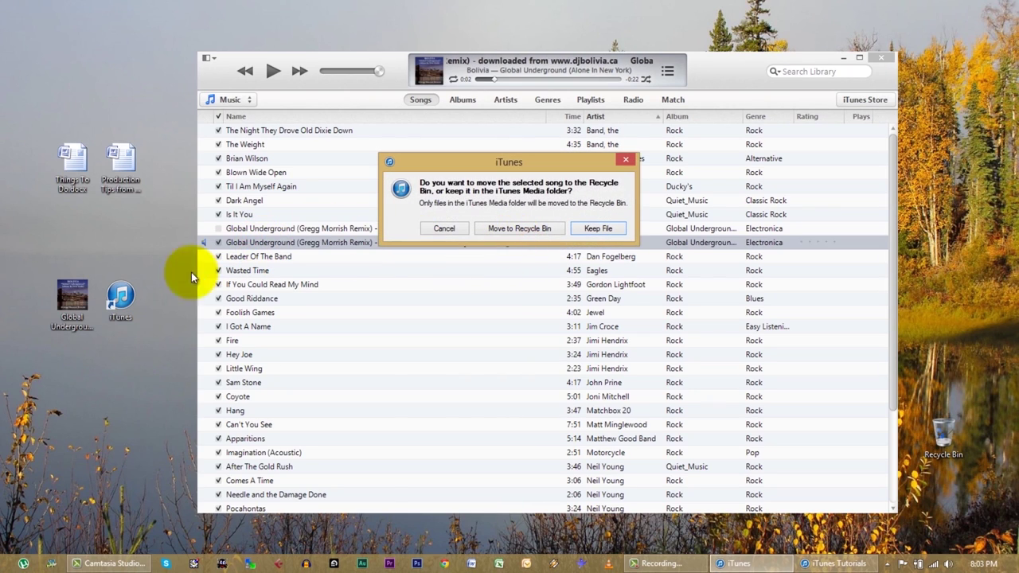
left_click(538, 229)
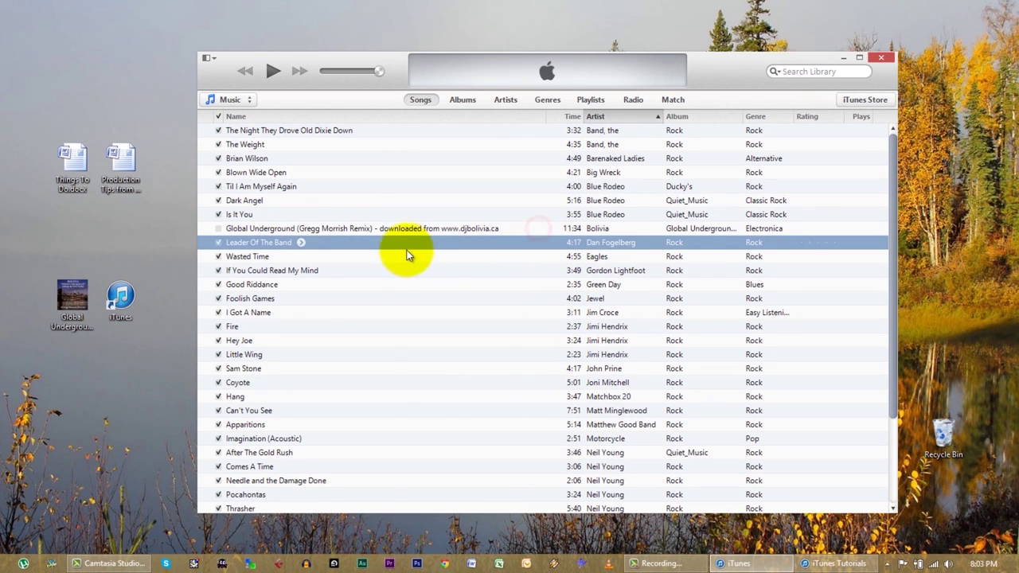
Clear the 8:15 start and 8:40 stop times on the original 11:34 track
left_click(247, 228)
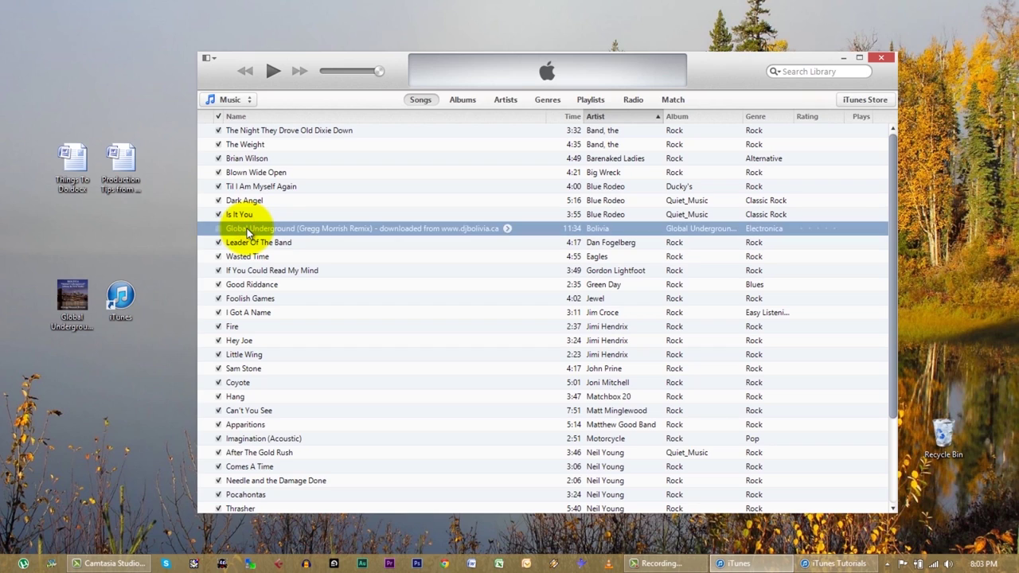
right_click(247, 229)
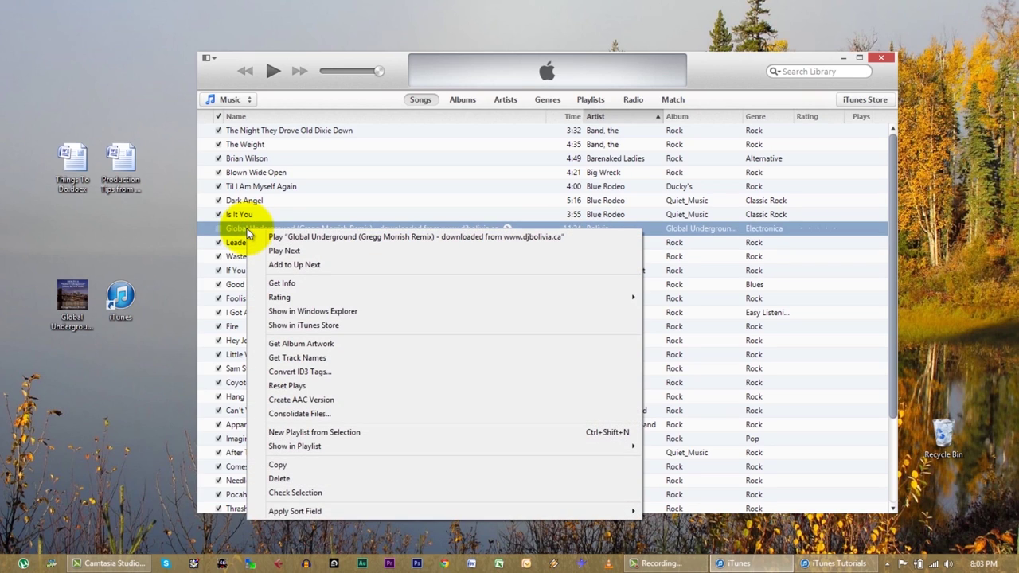
left_click(285, 283)
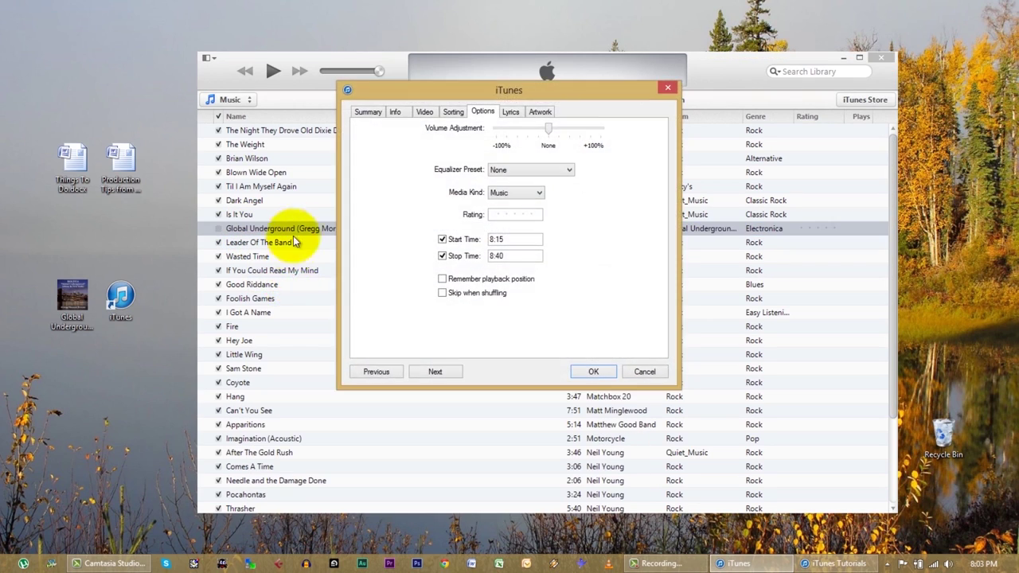
left_click(506, 238)
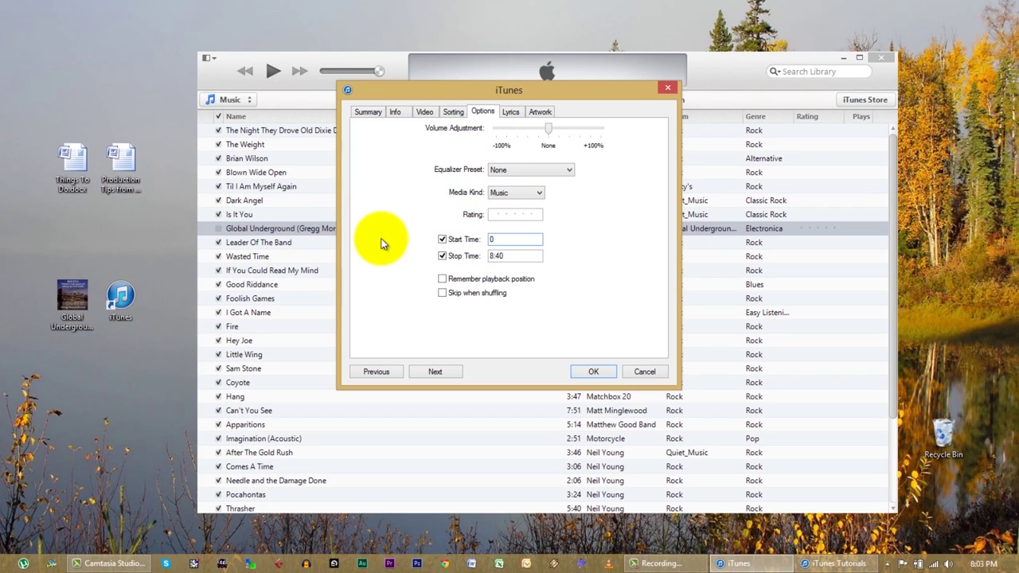
left_click(442, 256)
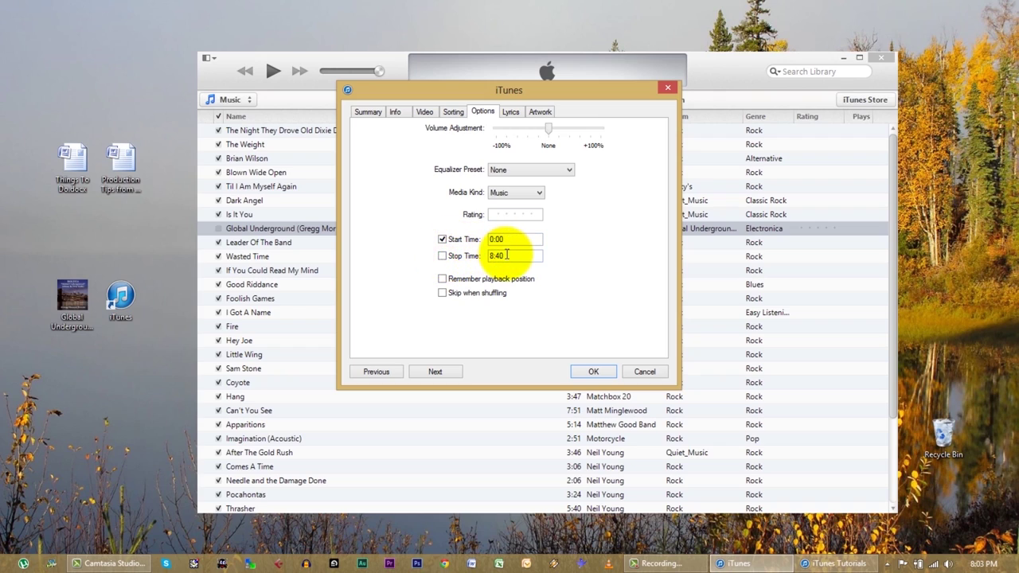
left_click(507, 254)
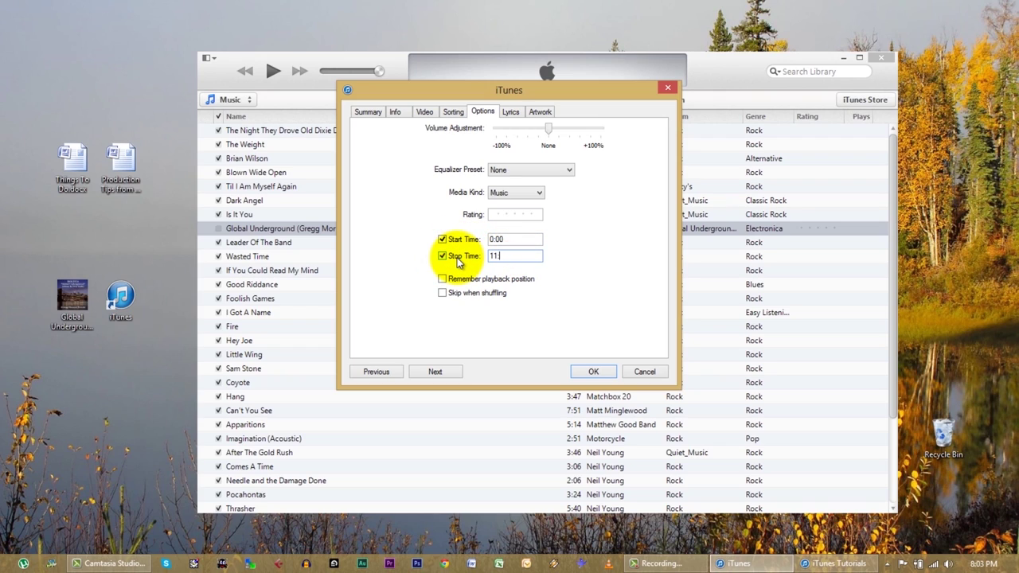
key("Return")
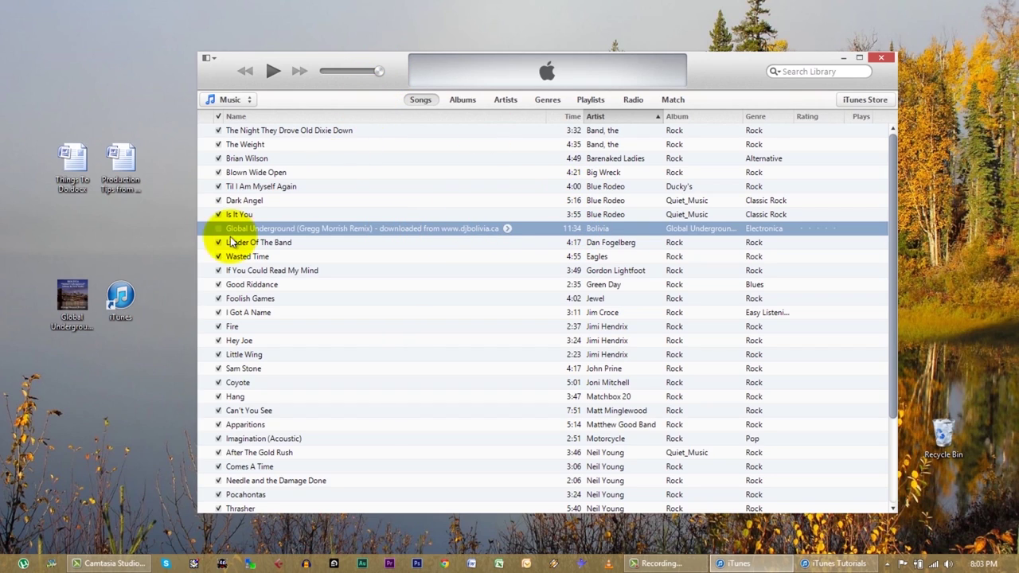
Rename the desktop Global Underground file's extension from .m4a to .m4r, accepting the warning
left_click(70, 297)
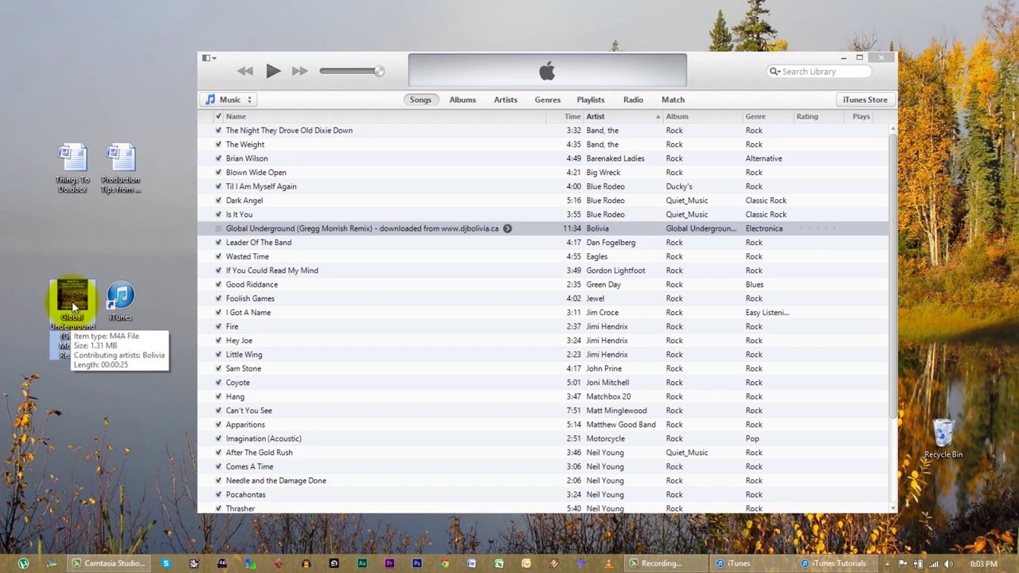
left_click(79, 355)
left_click(82, 356)
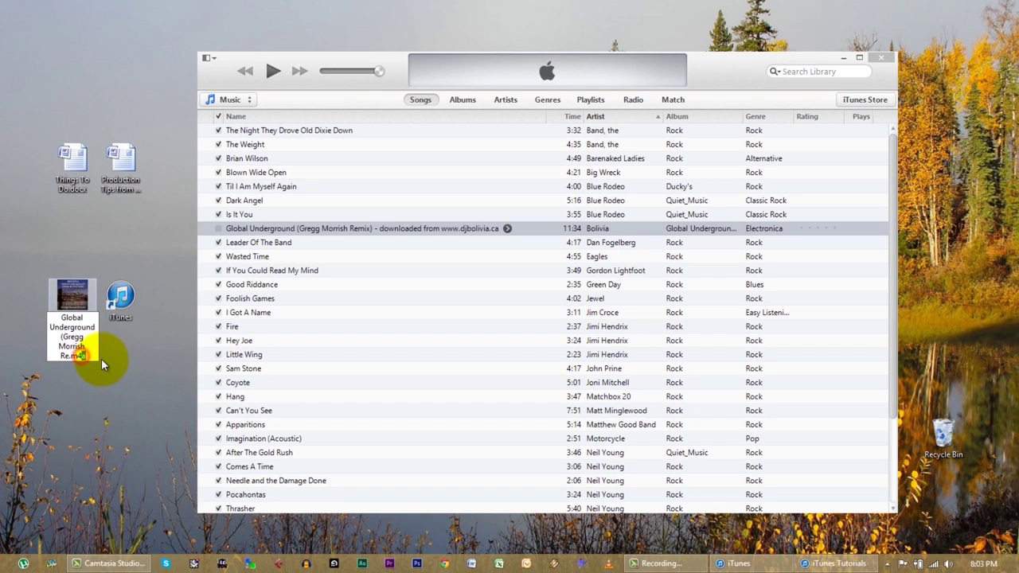
type("r")
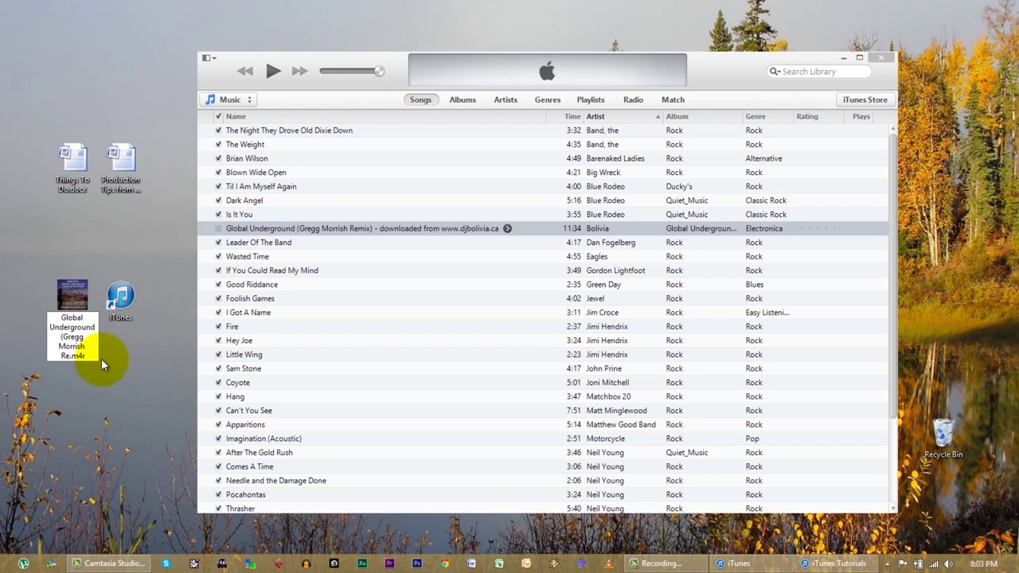
key("Return")
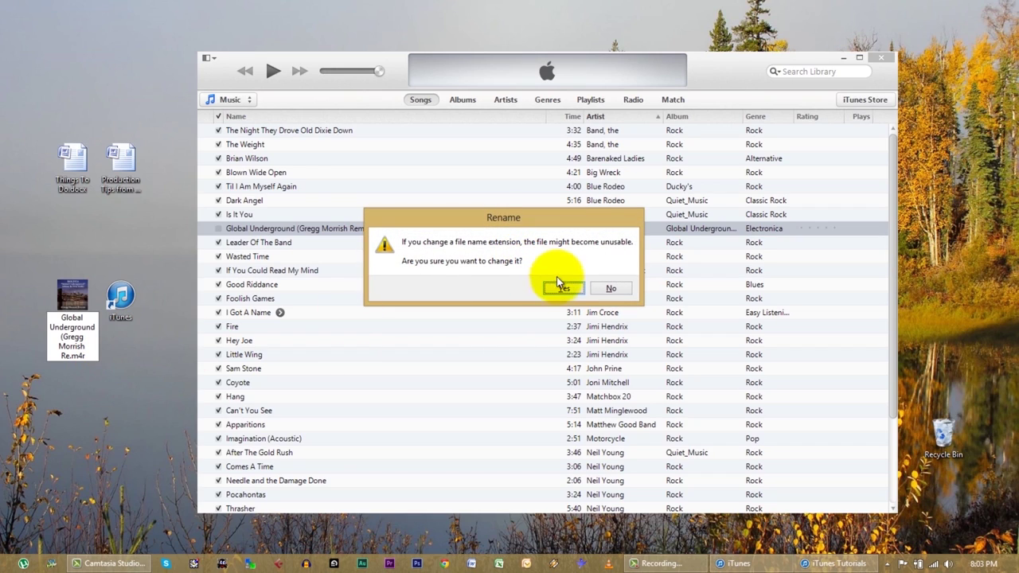
left_click(562, 289)
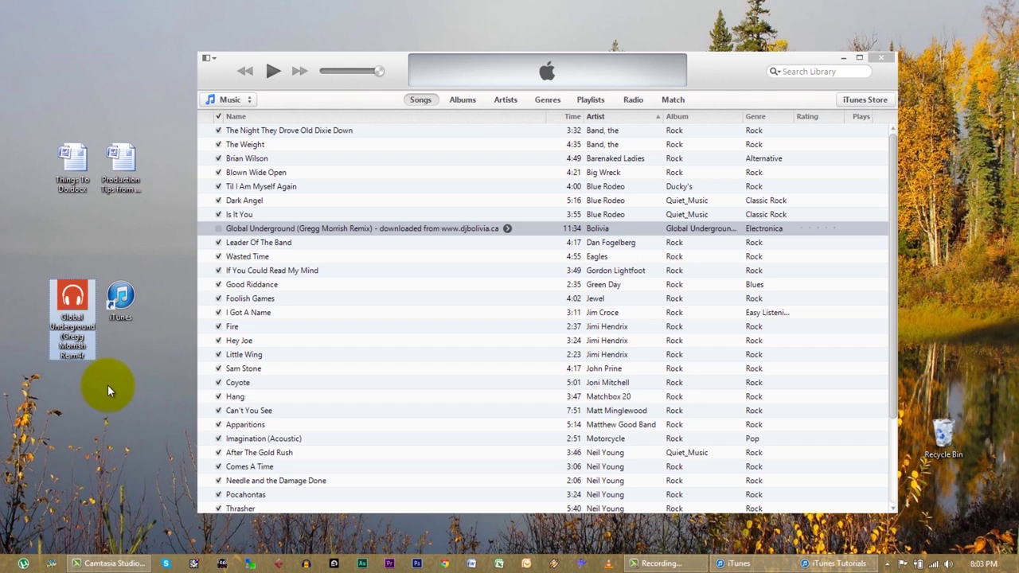
right_click(72, 298)
left_click(125, 225)
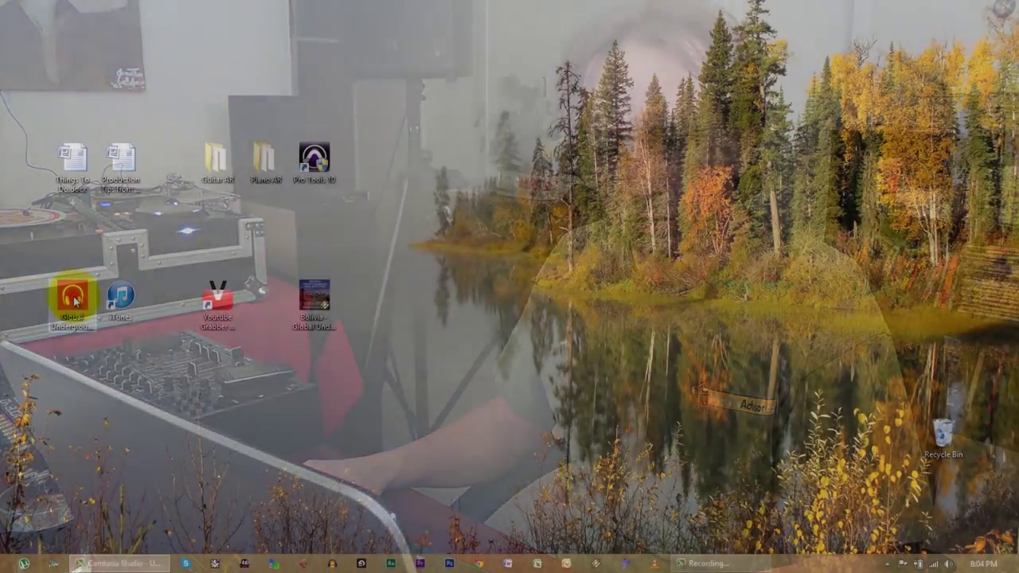
Move the Global Underground ringtone, the iTunes shortcut and the Bolivia mp3 into the Recycle Bin
left_click_drag(72, 296, 939, 434)
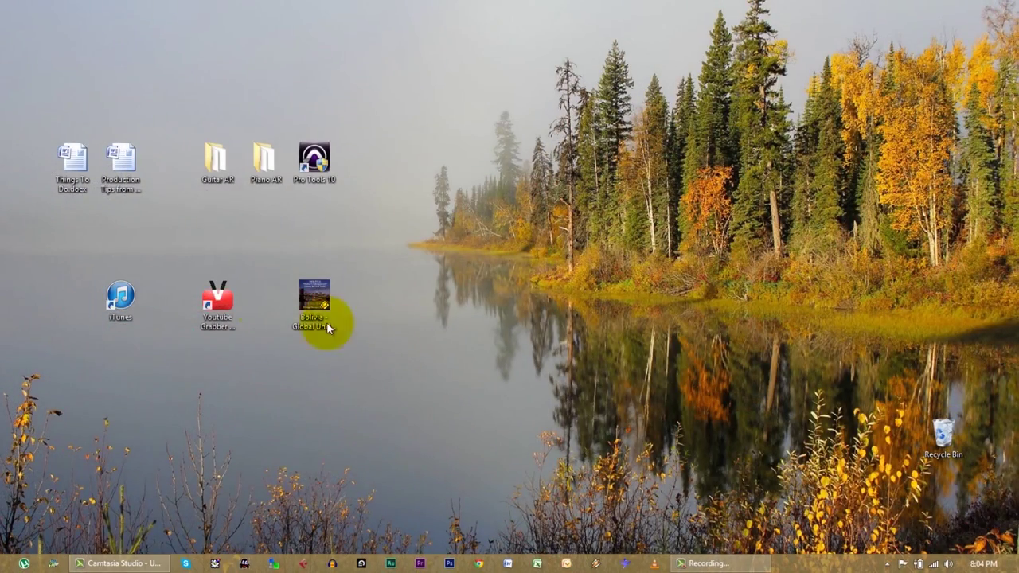
left_click_drag(120, 297, 944, 434)
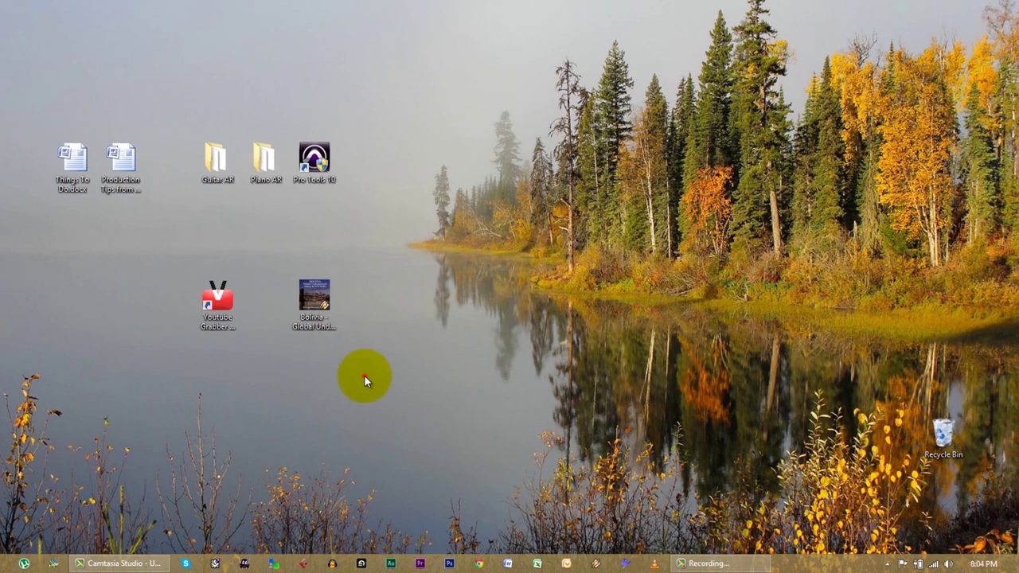
left_click_drag(316, 299, 942, 434)
left_click(290, 281)
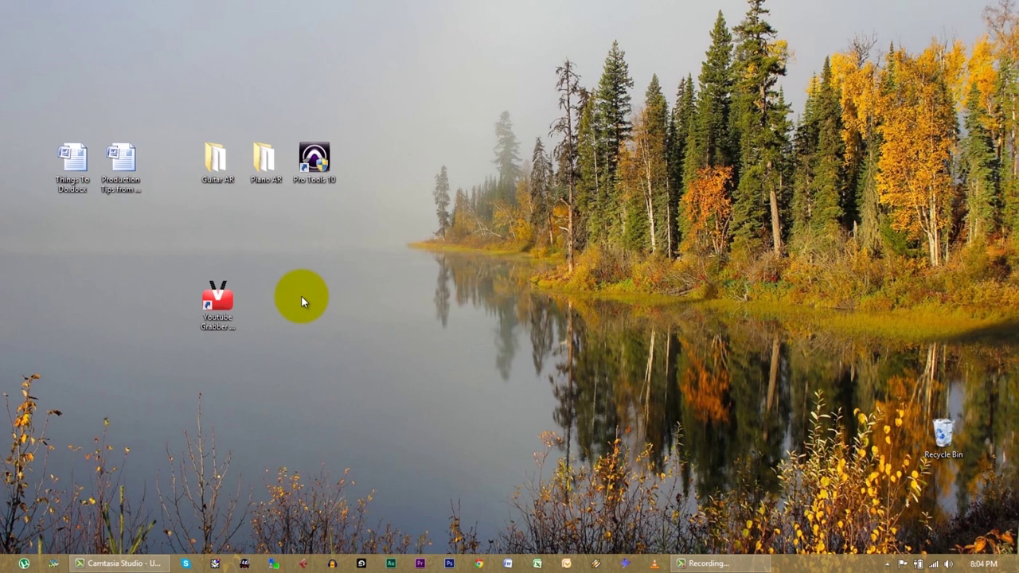
Open Chrome, close the extra loading tabs, and search Google for 'youtube grabber'
left_click(477, 565)
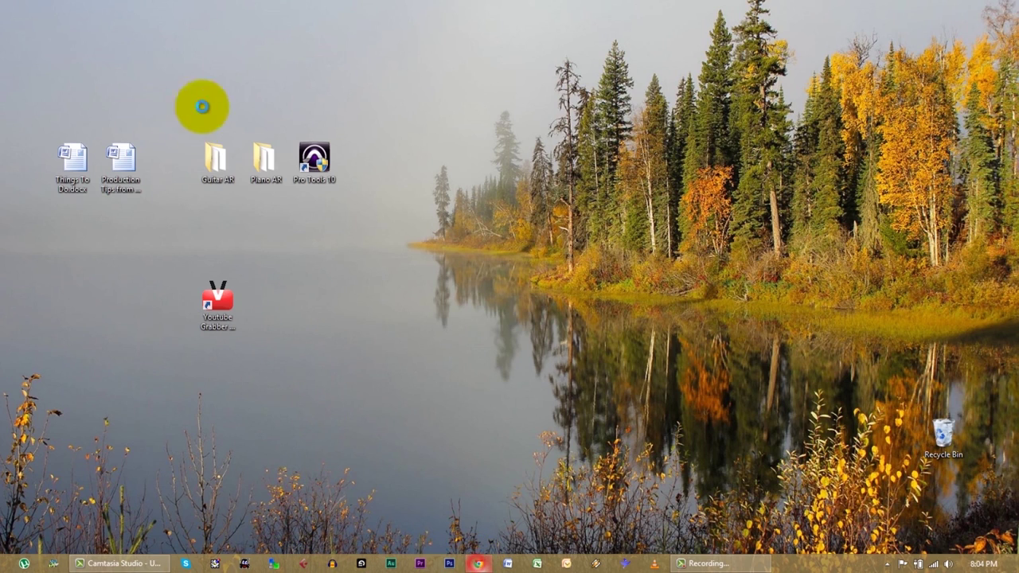
left_click(241, 9)
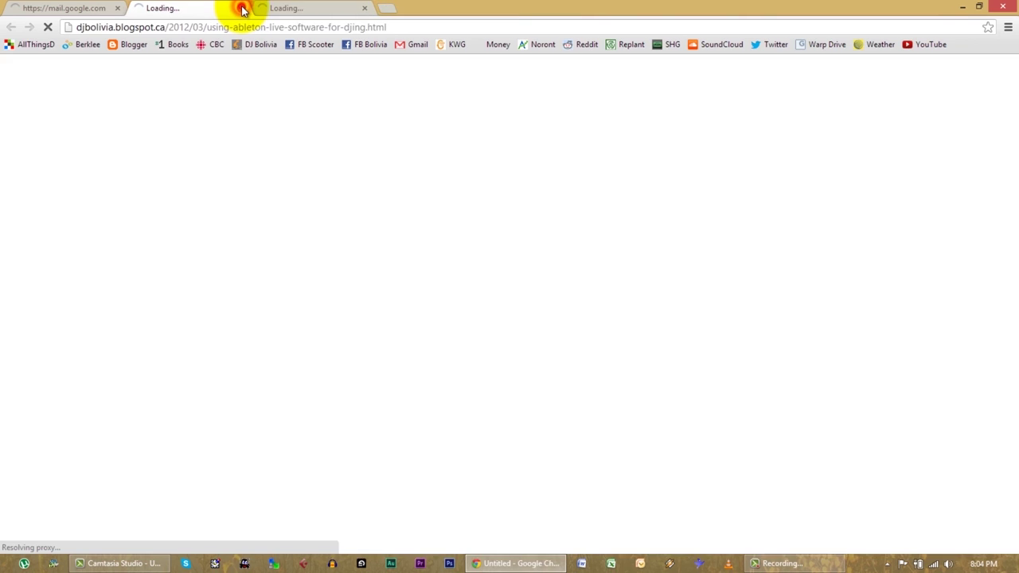
left_click(241, 9)
left_click(241, 9)
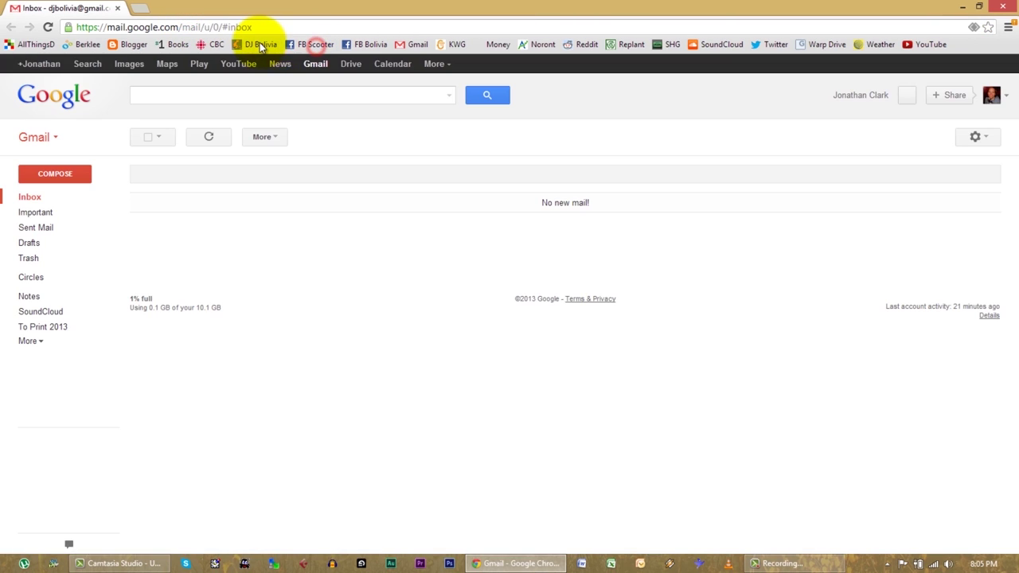
left_click(256, 44)
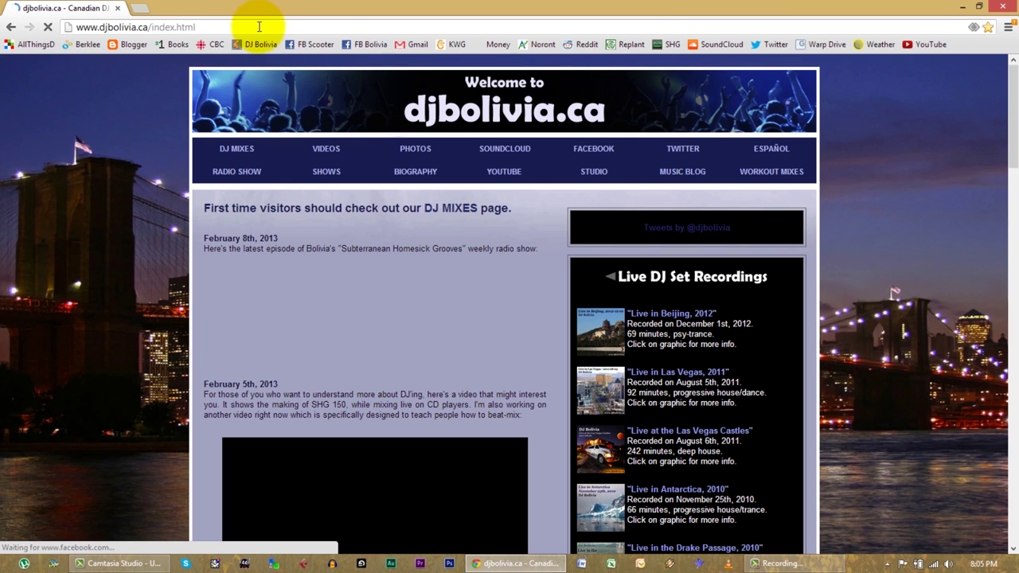
left_click(259, 27)
type("youtube g")
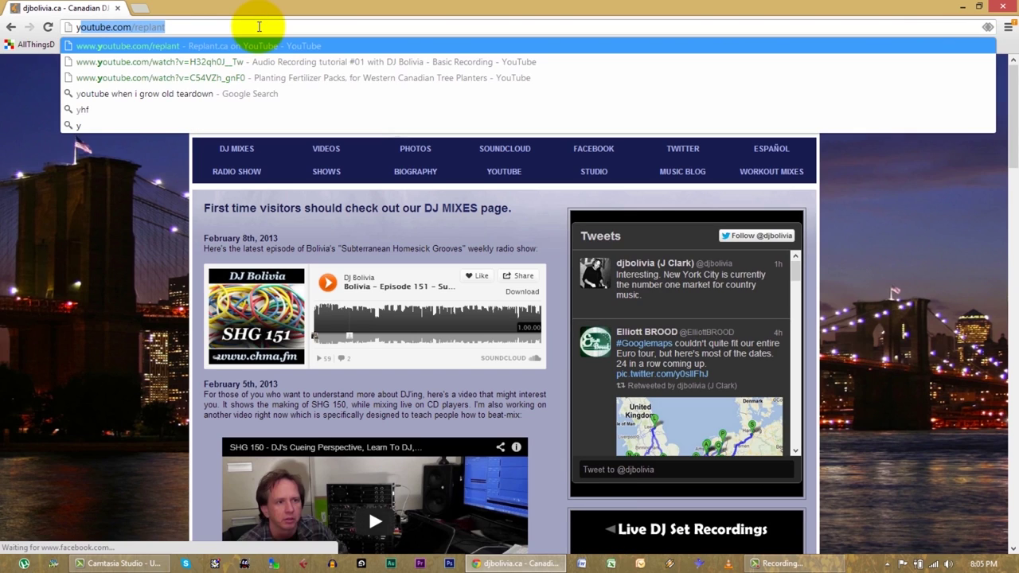
type("rabber")
key("Return")
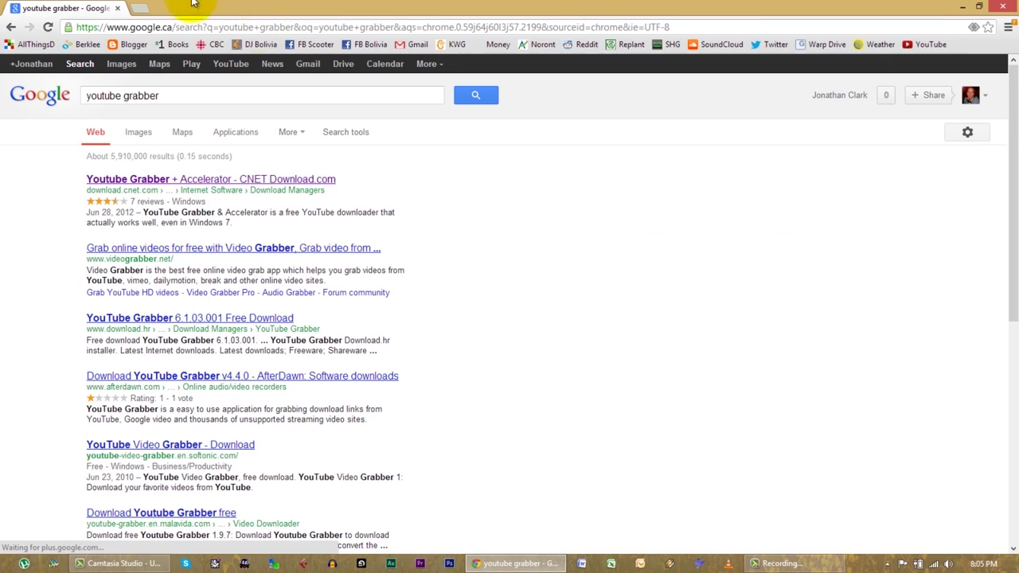
Review the CNET Youtube Grabber + Accelerator page, start its download, then select the address bar
left_click(157, 183)
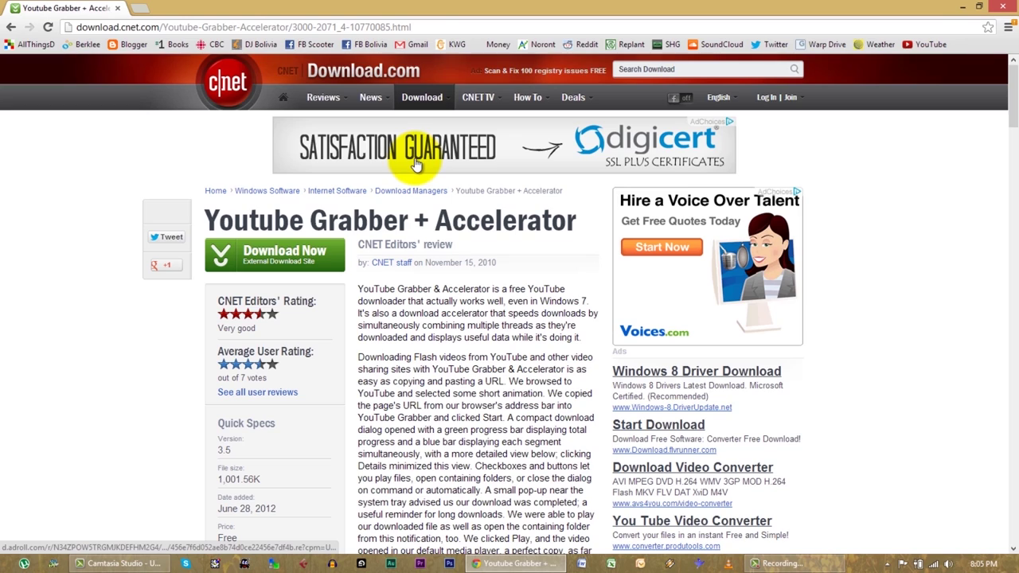
scroll(416, 159, "down", 1)
scroll(422, 155, "down", 5)
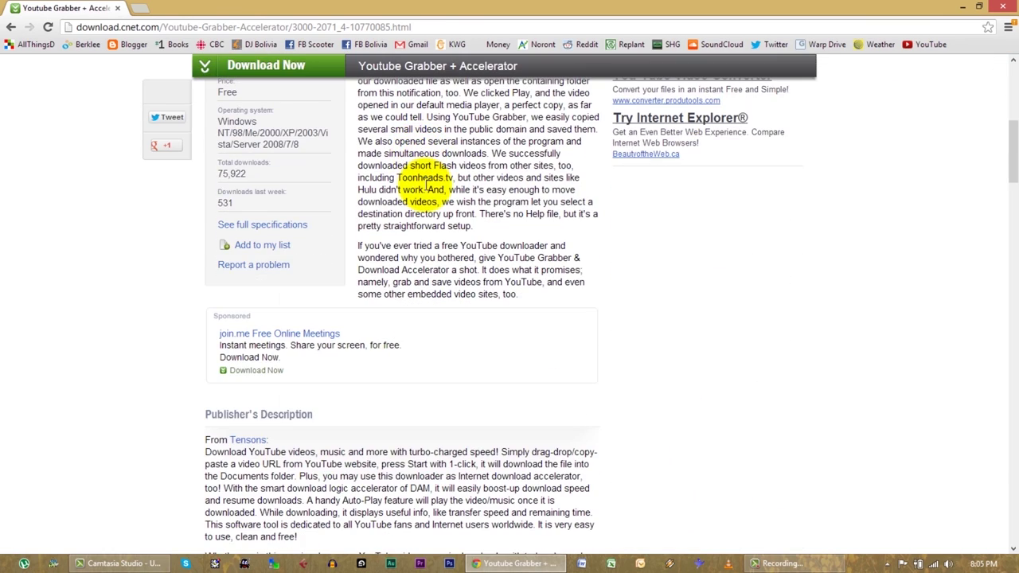
scroll(420, 189, "up", 4)
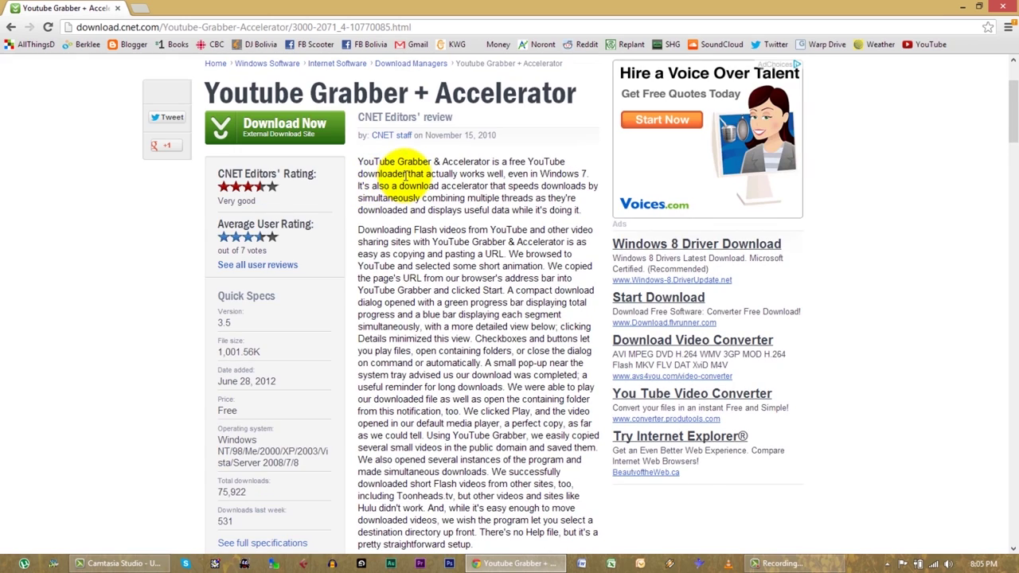
scroll(410, 175, "down", 2)
scroll(407, 174, "up", 3)
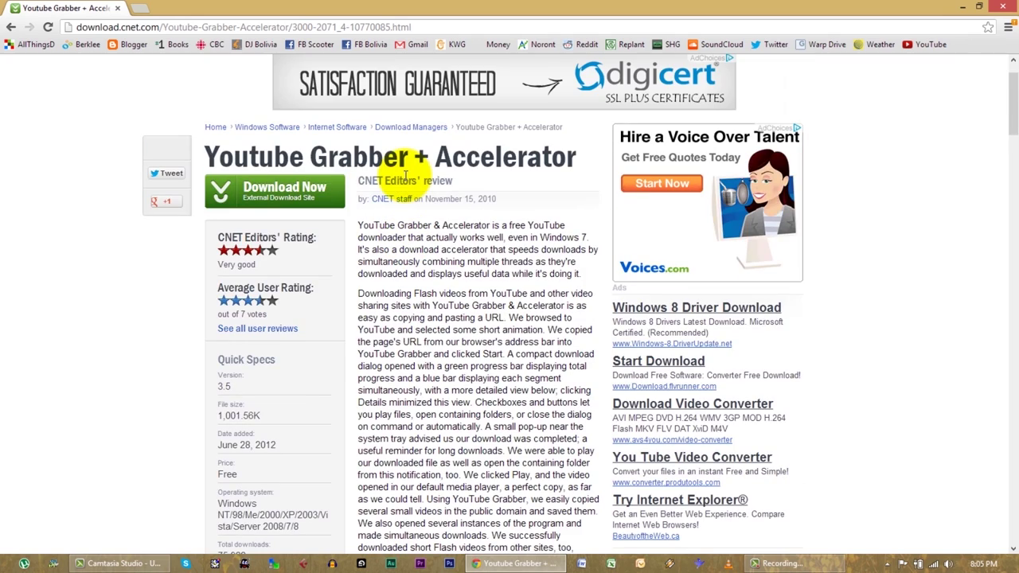
left_click(262, 193)
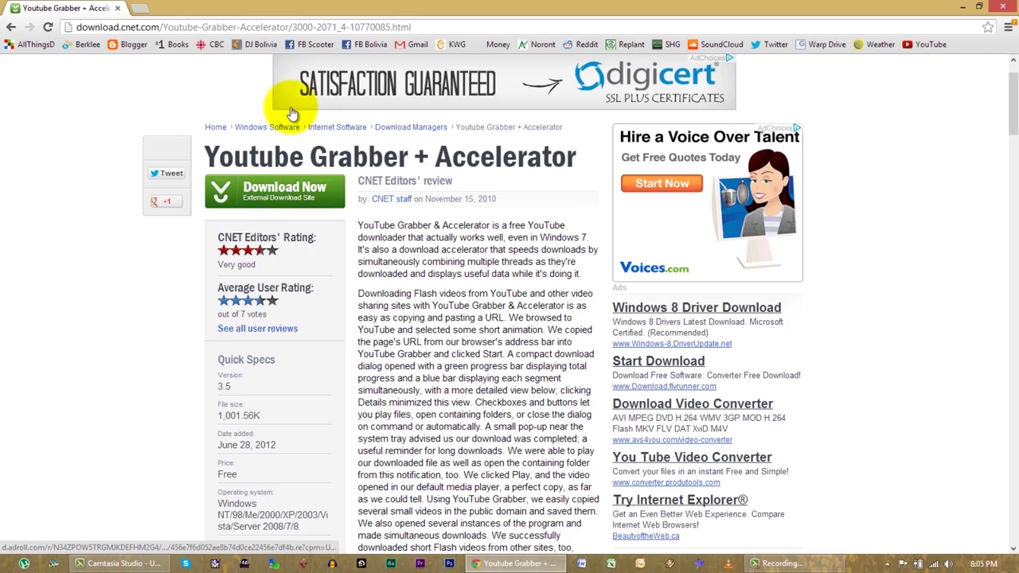
left_click(179, 28)
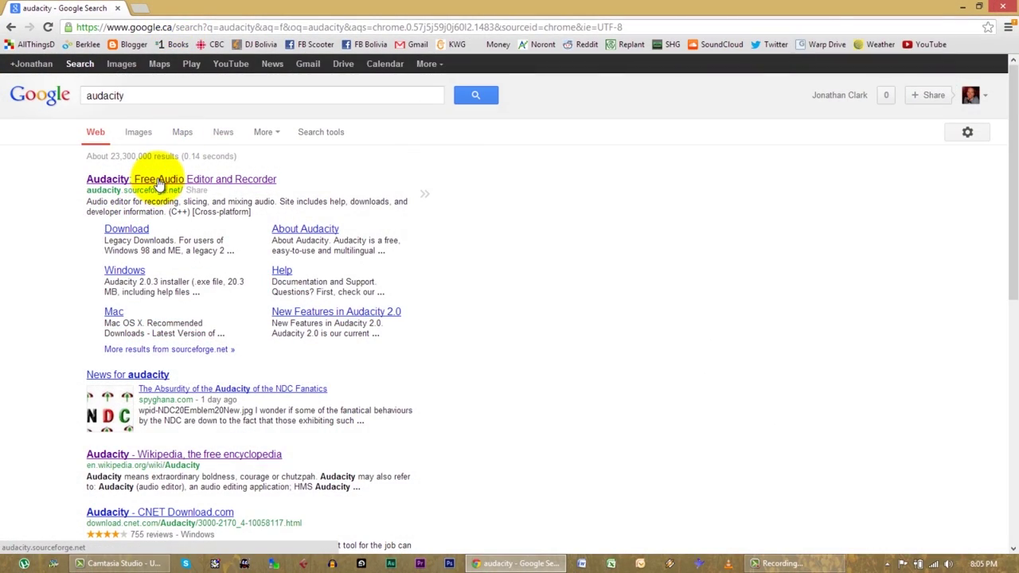
Open the Audacity site, search 'vlc', go to Download VLC on videolan.org, then close Chrome
left_click(160, 180)
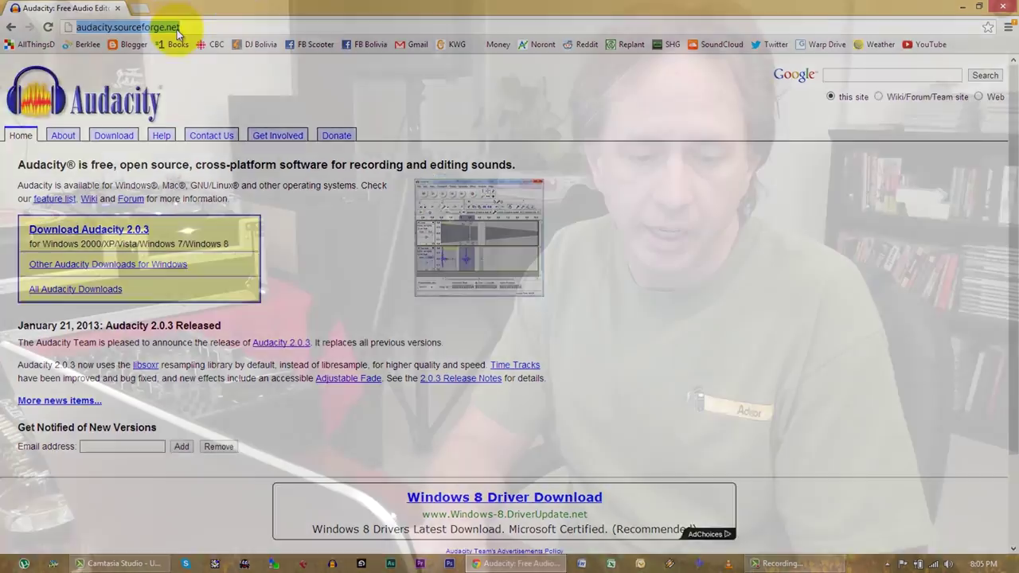
type("vlc")
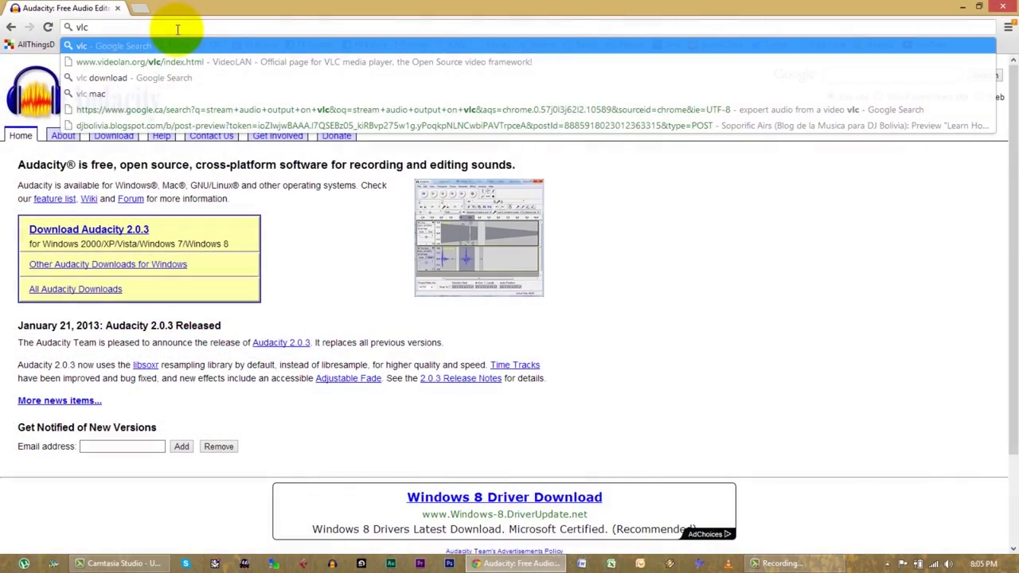
key("Return")
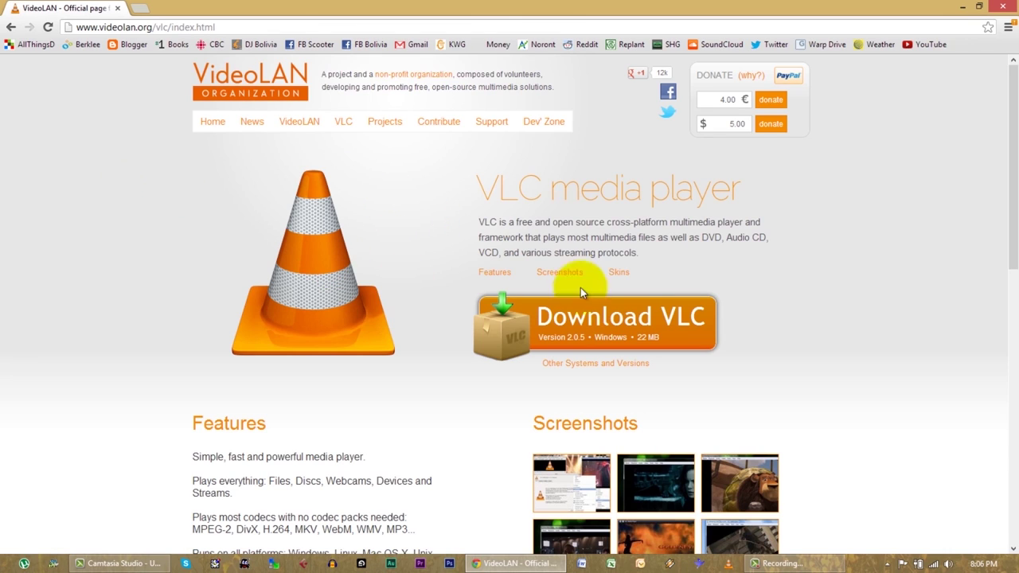
left_click(593, 319)
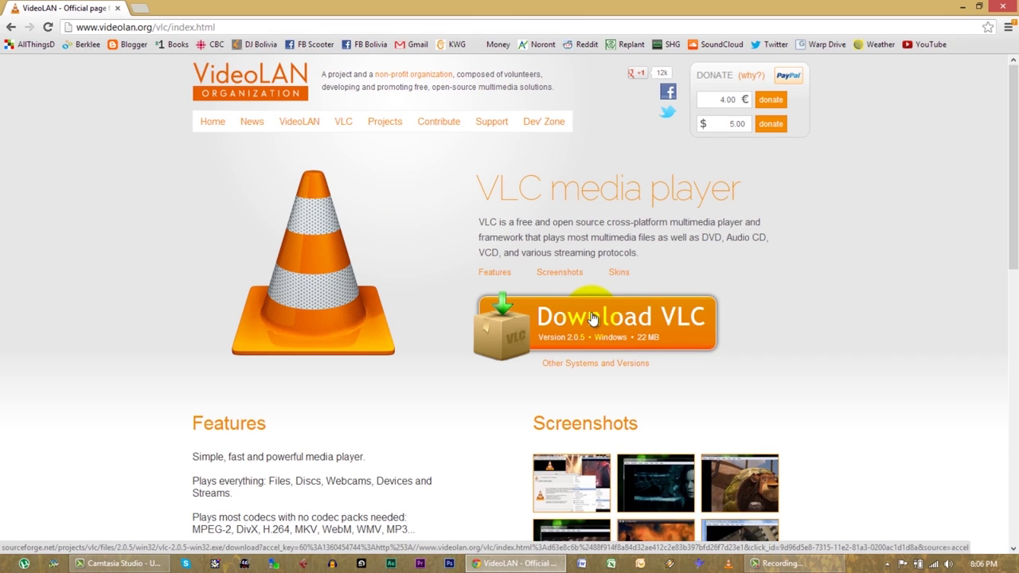
left_click(1003, 8)
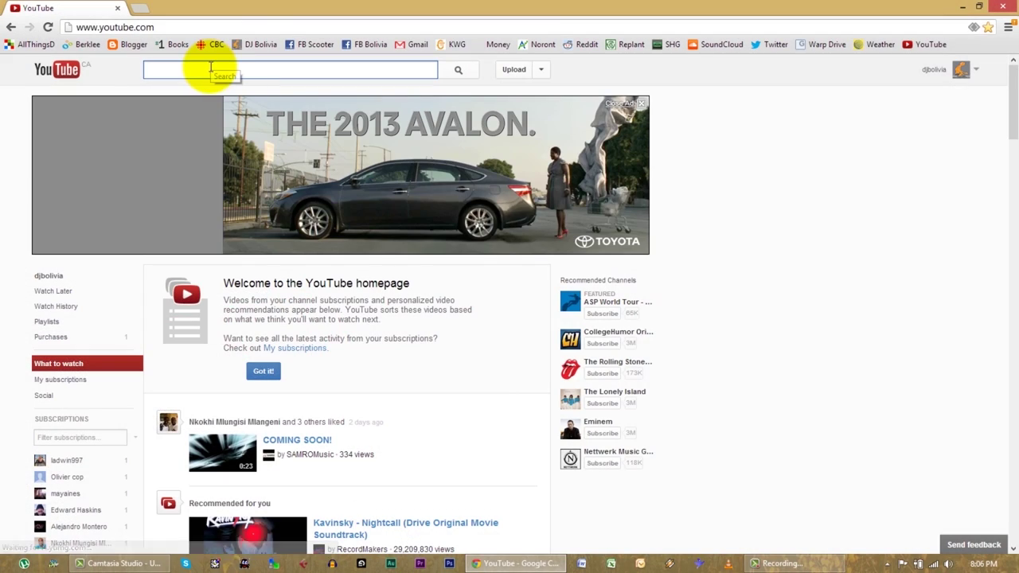
Search YouTube for 'when i grow old teardown', open Teardown of MTA Student Centre, and copy its URL
left_click(211, 69)
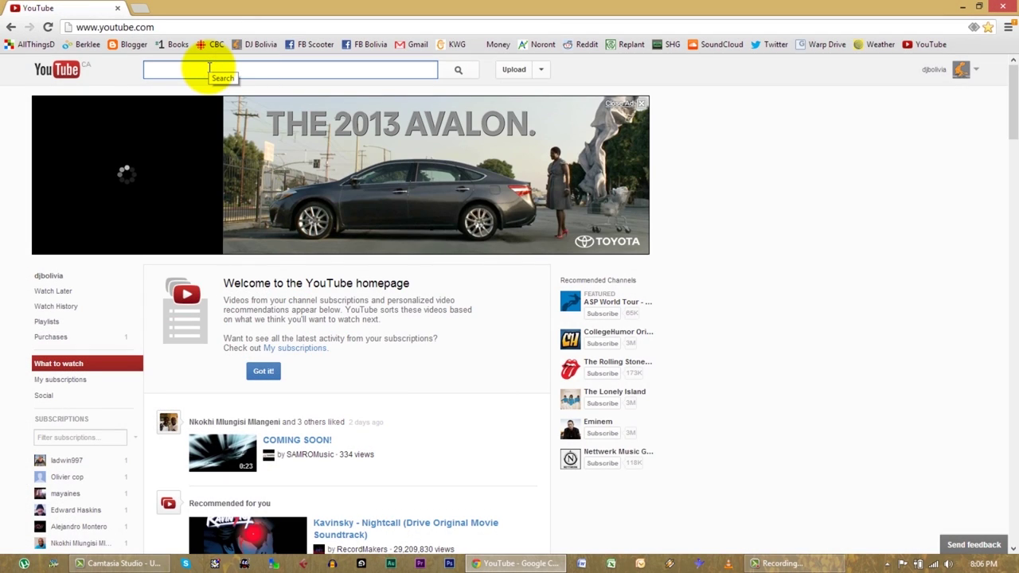
type("when i grow")
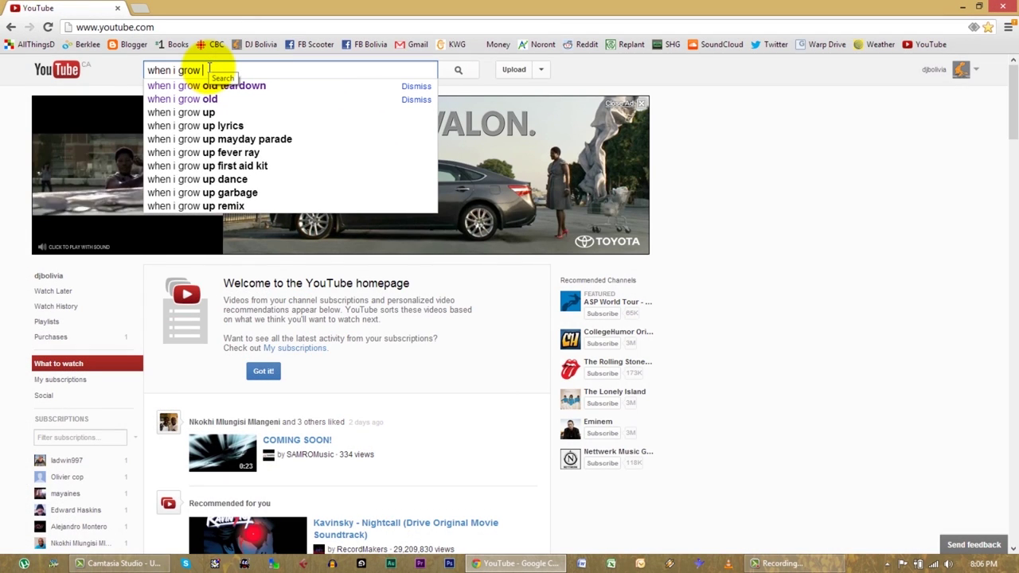
type(" old t")
key("BackSpace")
key("BackSpace")
key("Return")
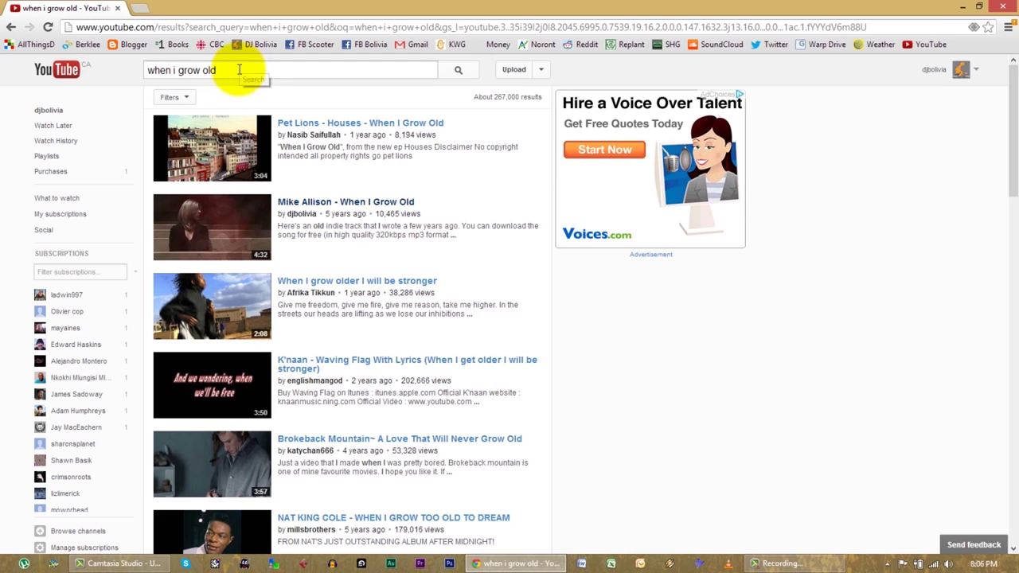
type("tear")
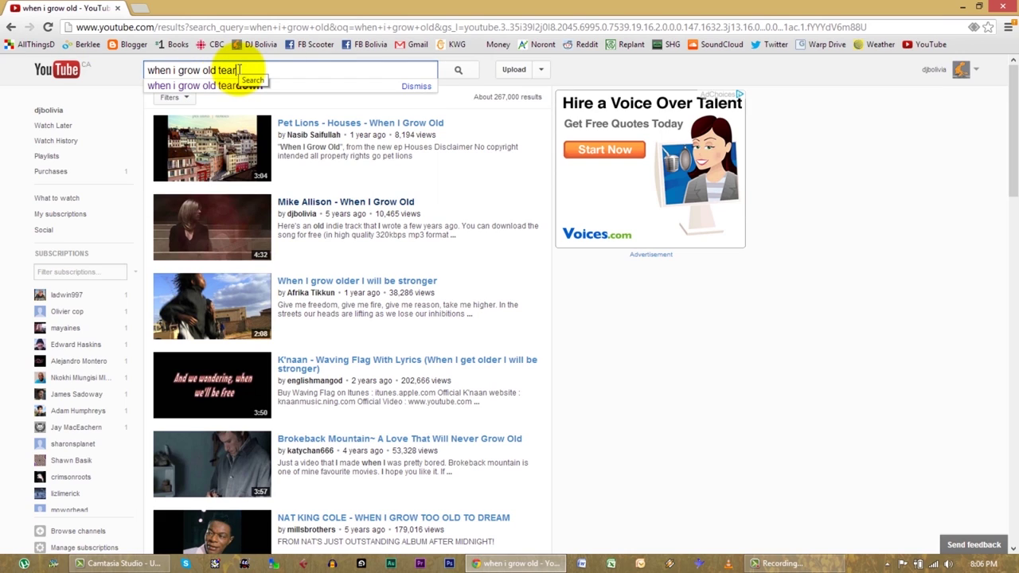
type("down")
key("Return")
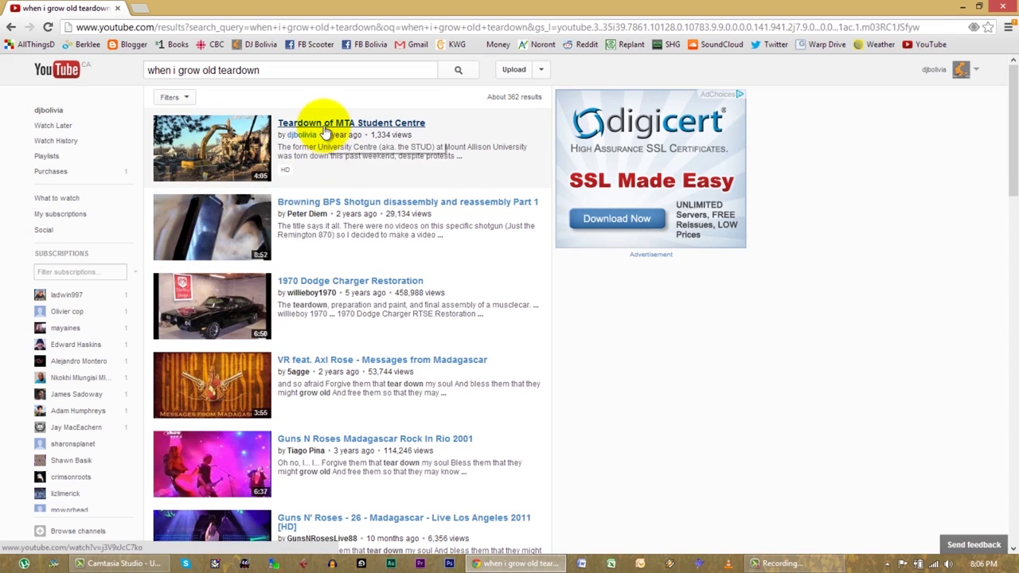
left_click(322, 127)
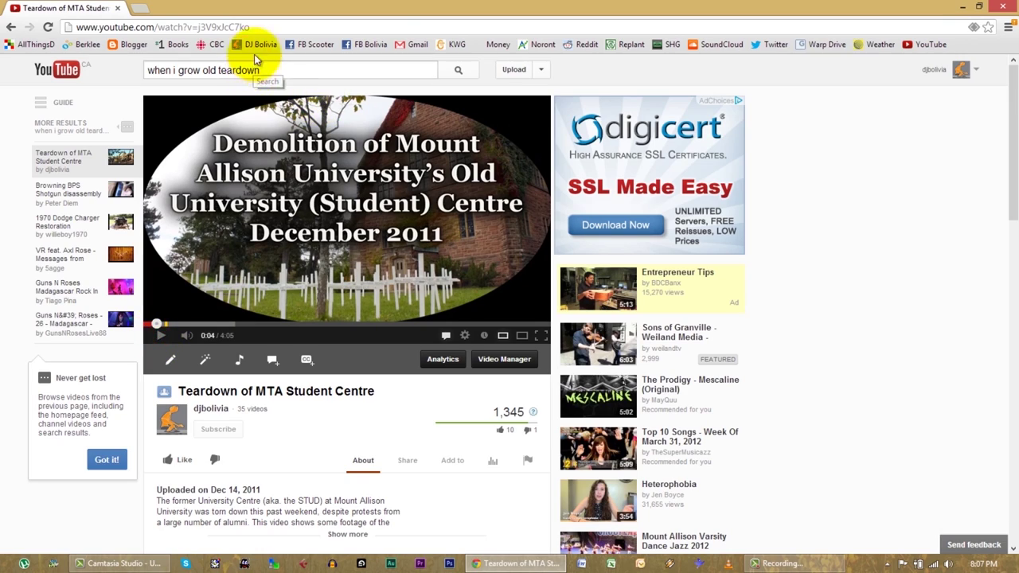
left_click(262, 29)
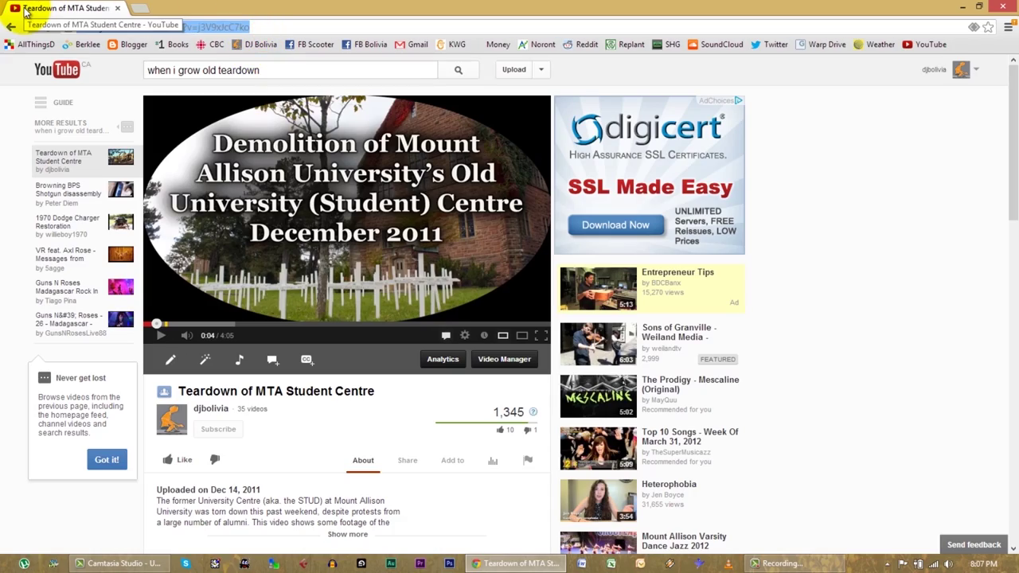
left_click(961, 8)
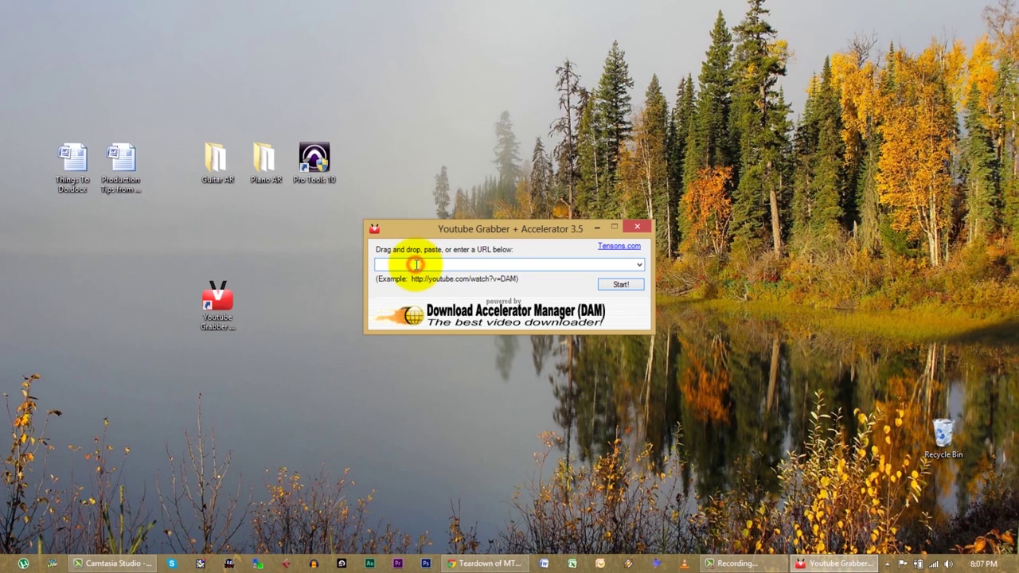
Download the pasted video URL with the grabber and move the resulting .flv to the Desktop
left_click_drag(541, 265, 364, 244)
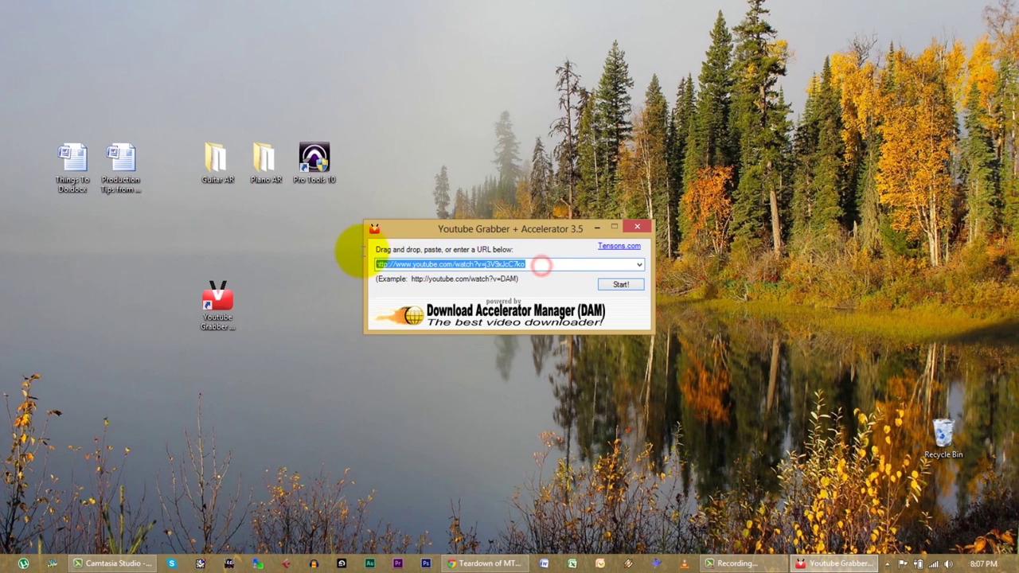
left_click(621, 286)
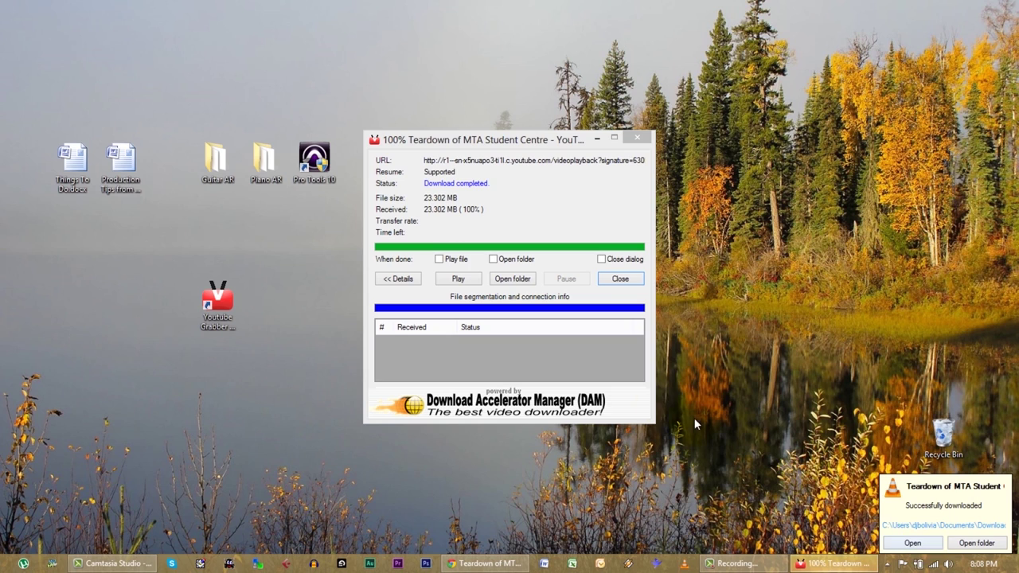
left_click(514, 279)
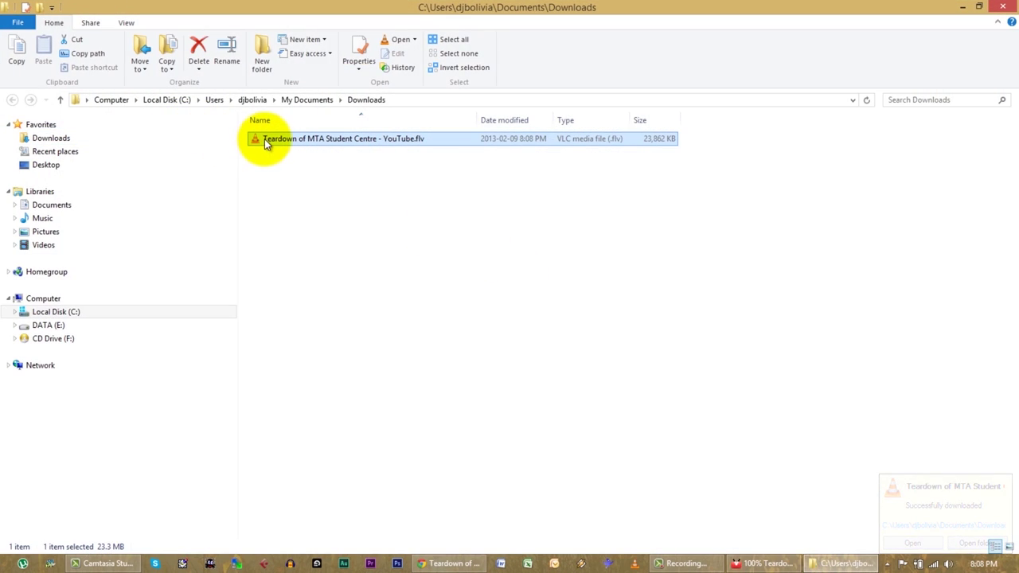
left_click_drag(266, 141, 45, 165)
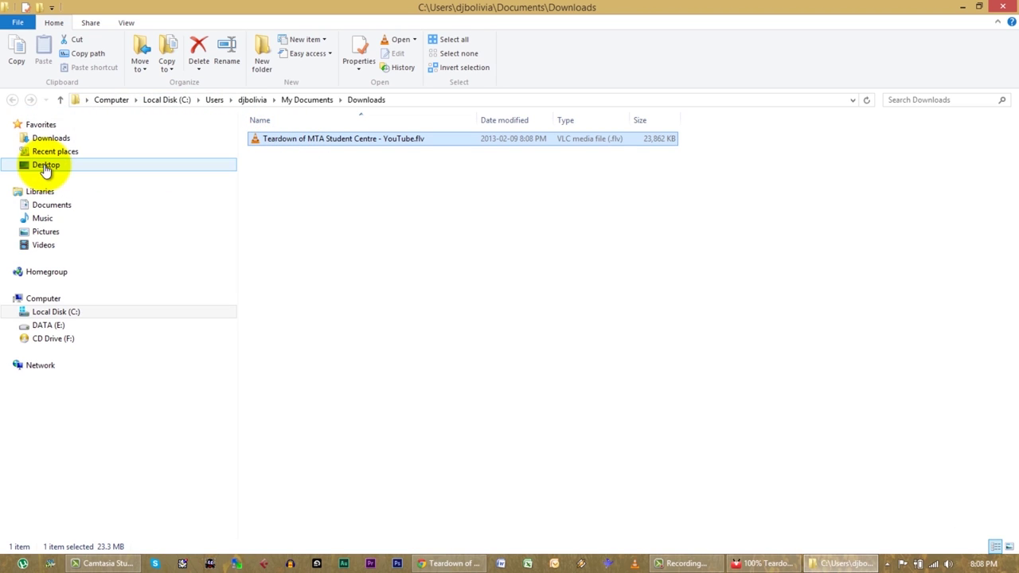
Close the Downloads and download-complete windows, and move the Teardown .flv toward the desktop centre
left_click(997, 8)
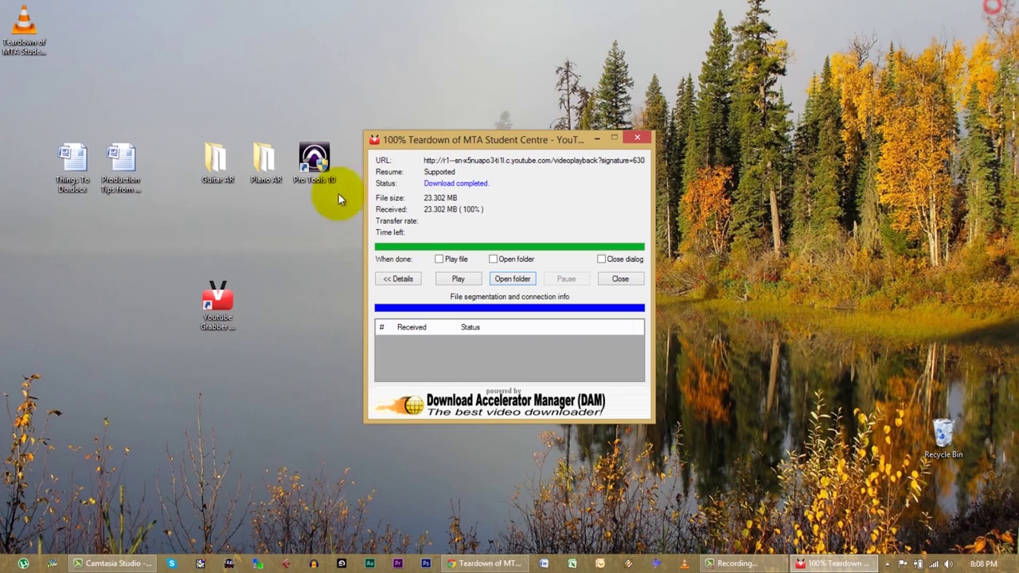
left_click(638, 138)
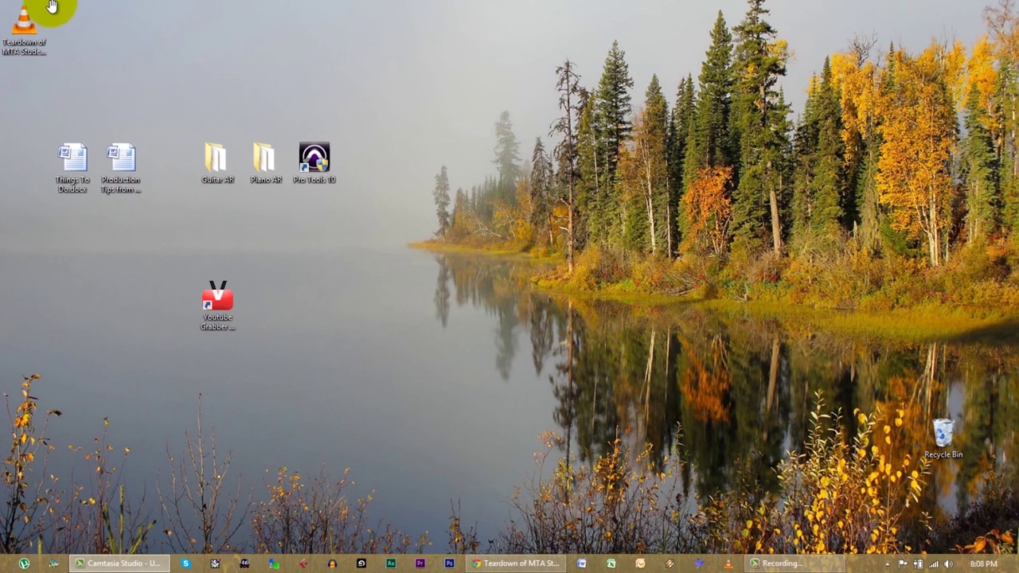
left_click_drag(27, 24, 355, 284)
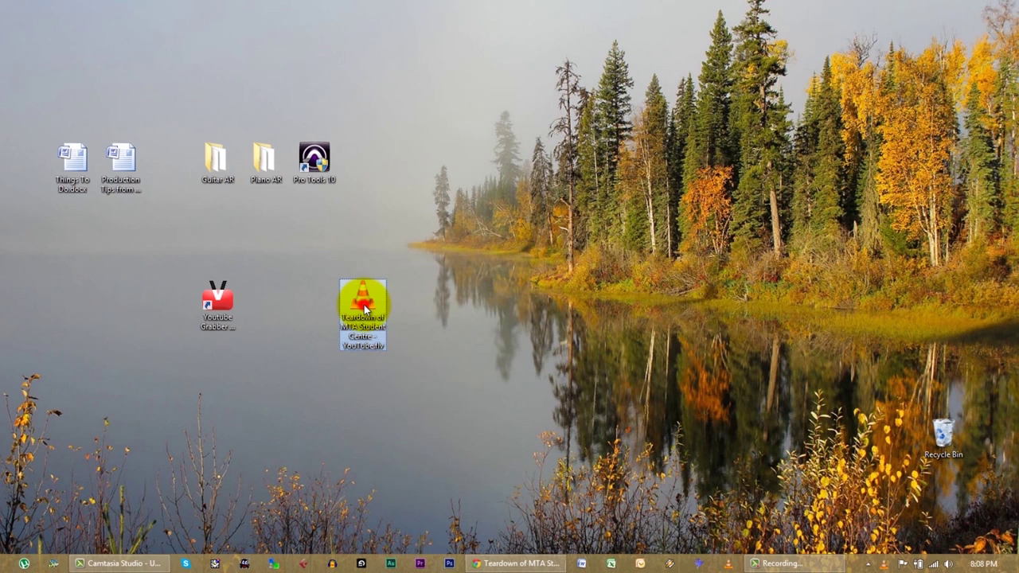
Play Teardown of MTA Student Centre - YouTube.flv in a maximized VLC window and open the Media menu
double_click(364, 306)
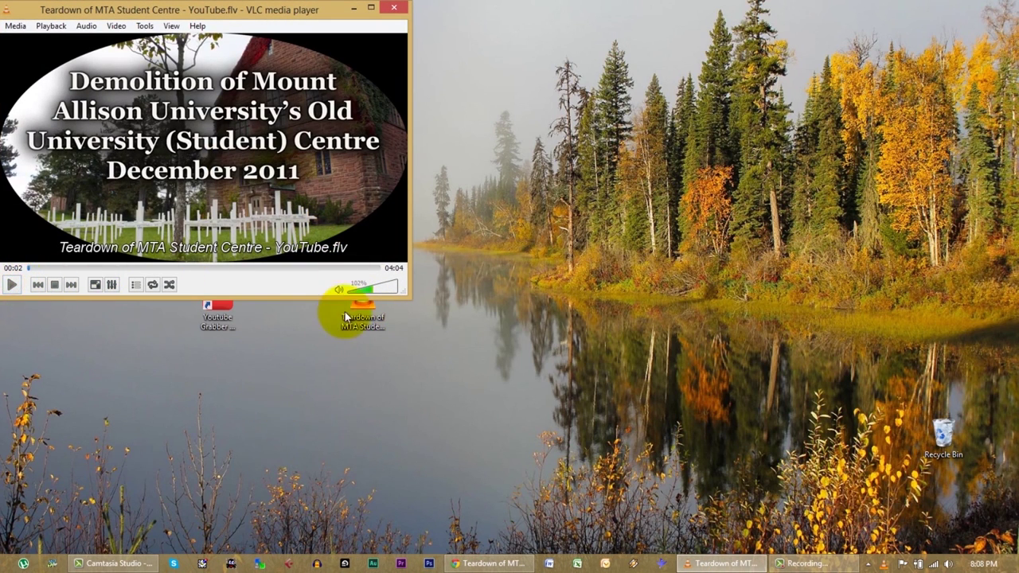
left_click(371, 10)
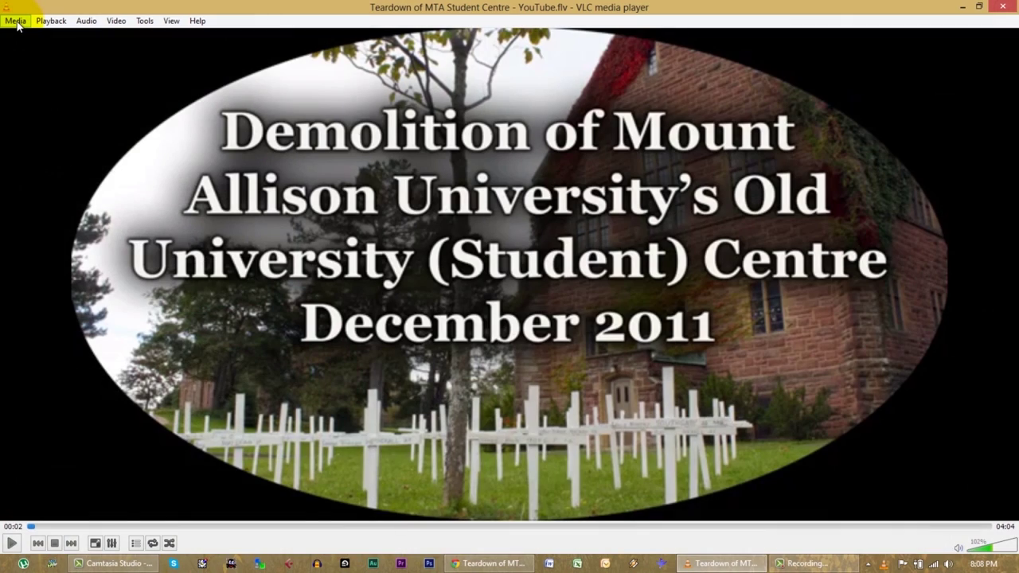
left_click(16, 22)
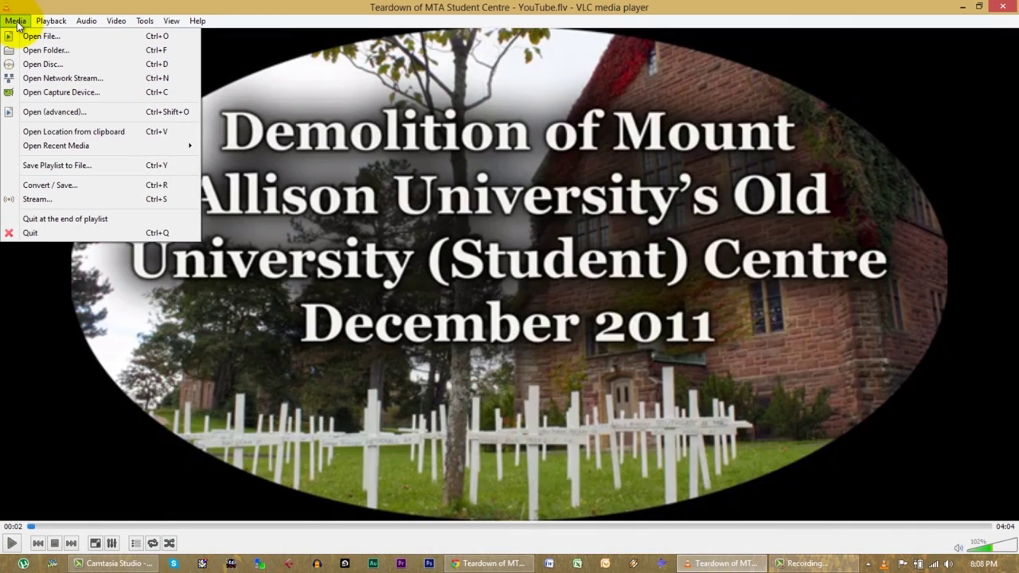
In Convert / Save, add Teardown of MTA Student Centre - YouTube.flv from the Desktop as the source
left_click(49, 185)
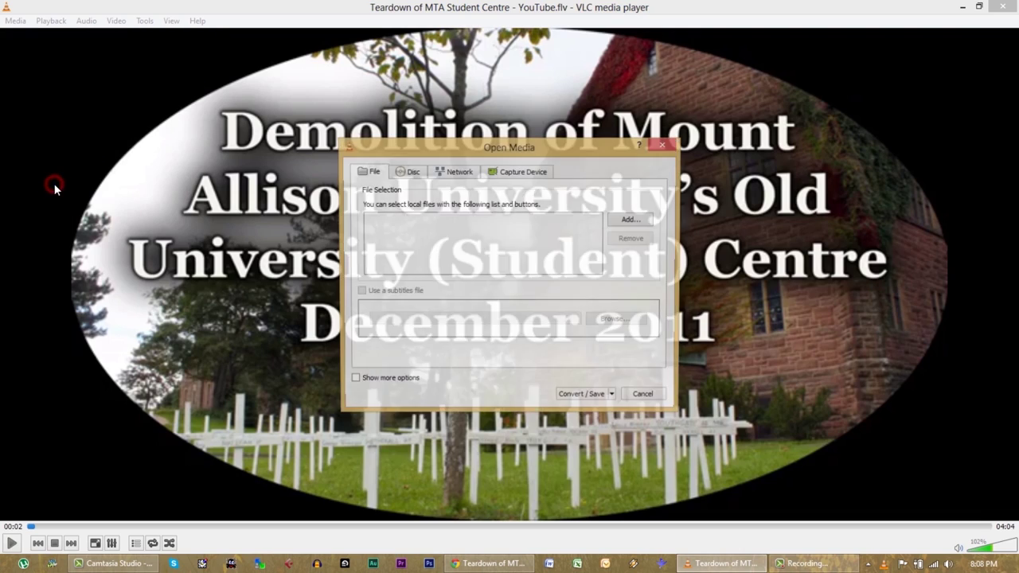
left_click(628, 222)
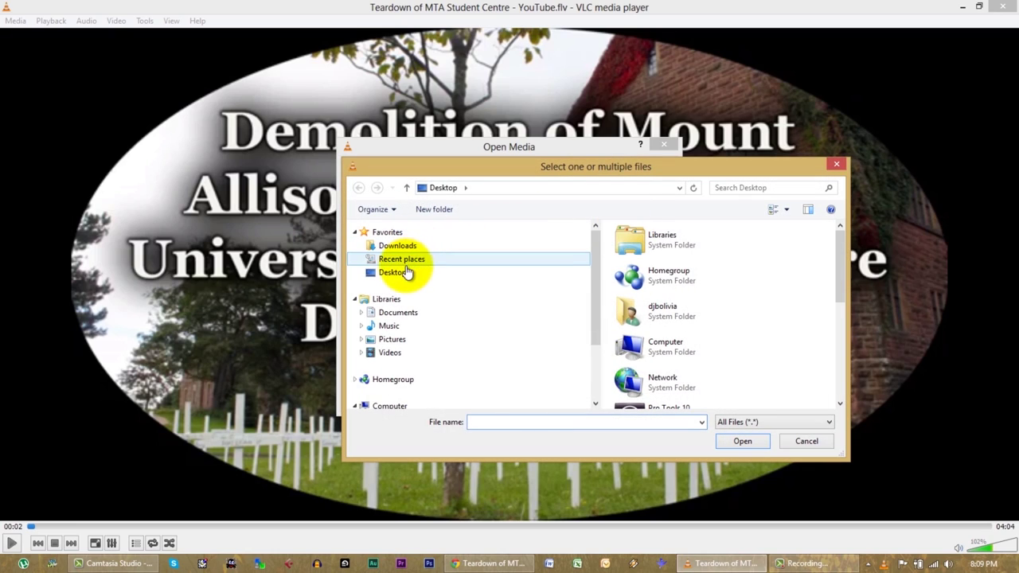
left_click(393, 275)
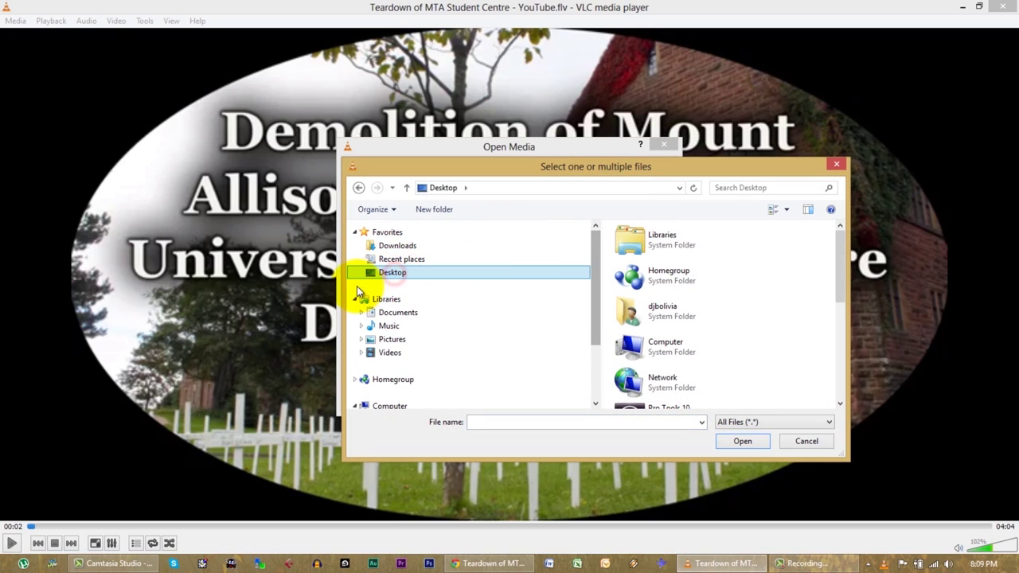
left_click_drag(835, 261, 839, 353)
left_click(661, 353)
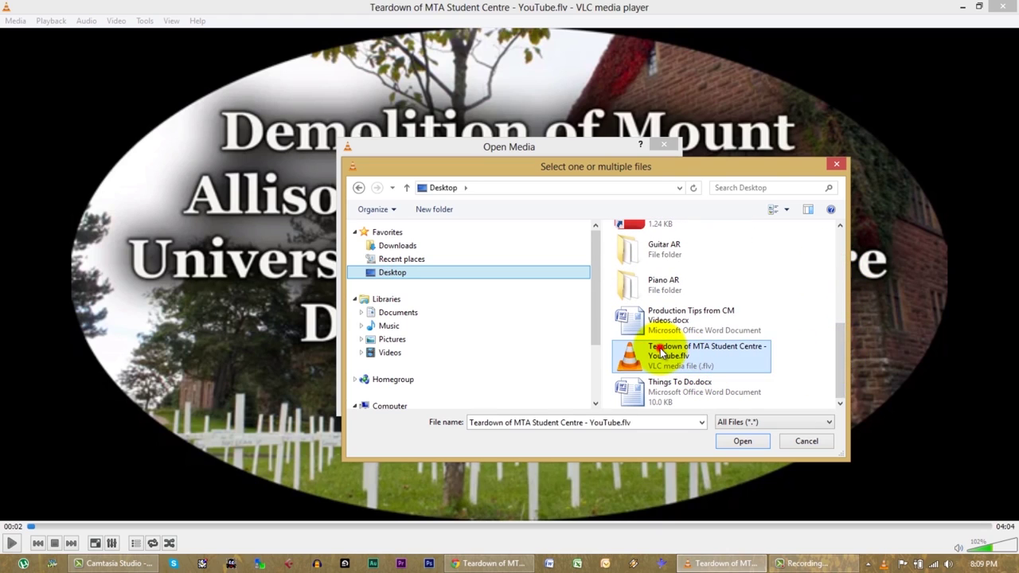
double_click(661, 353)
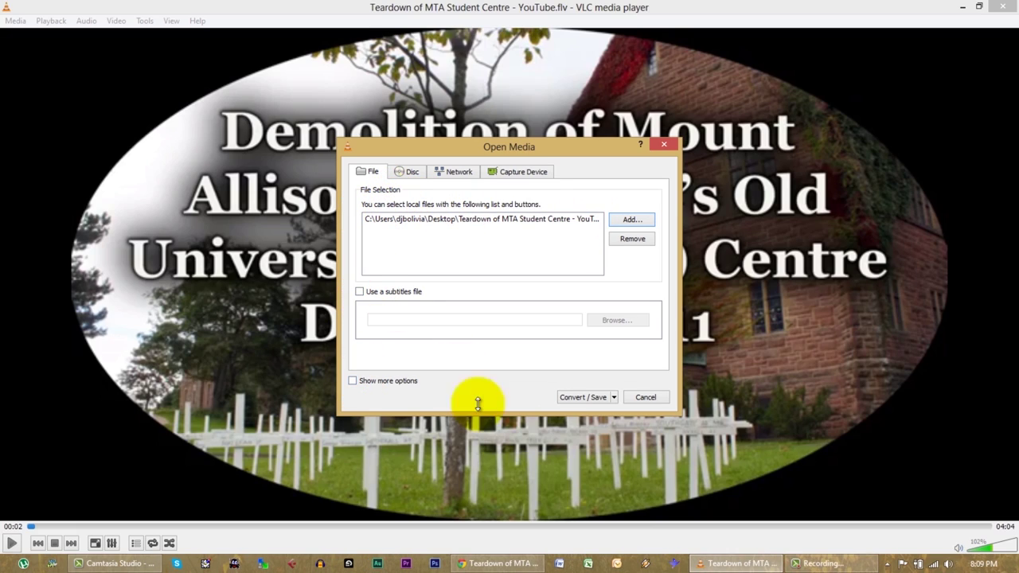
left_click(614, 398)
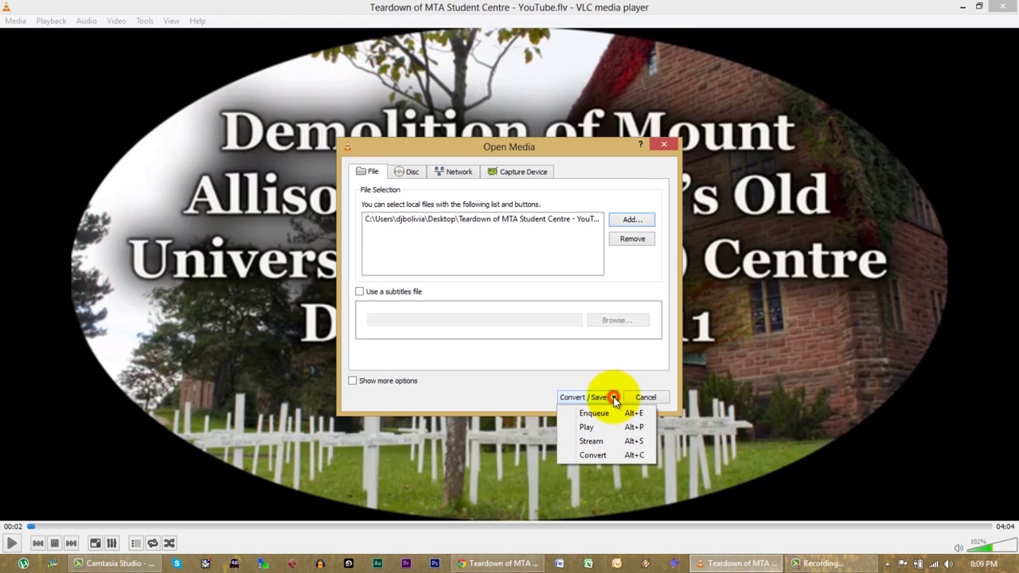
Choose Convert and set the destination file to djb_ringtone_wigo.flac on the Desktop
left_click(595, 454)
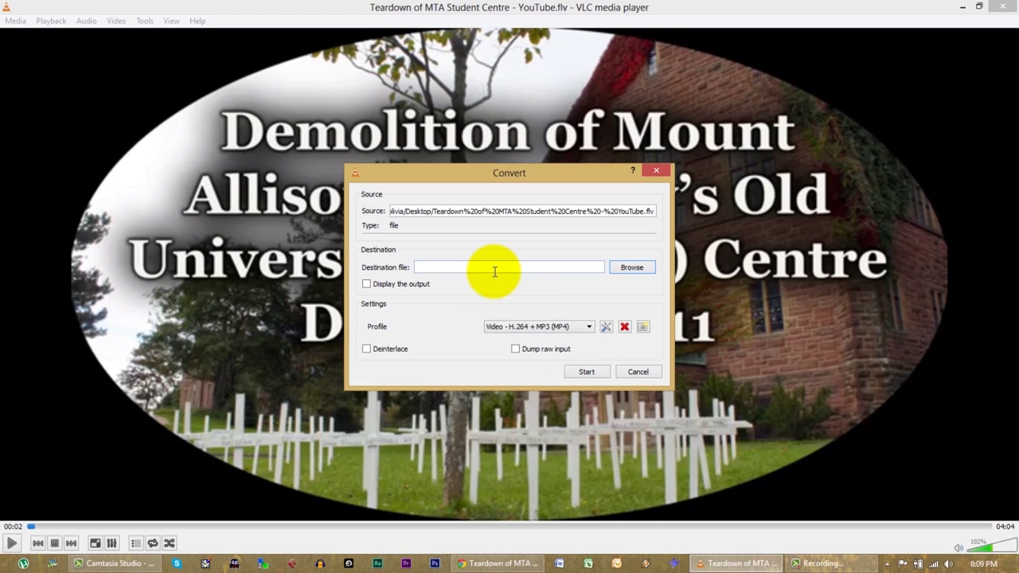
left_click(630, 268)
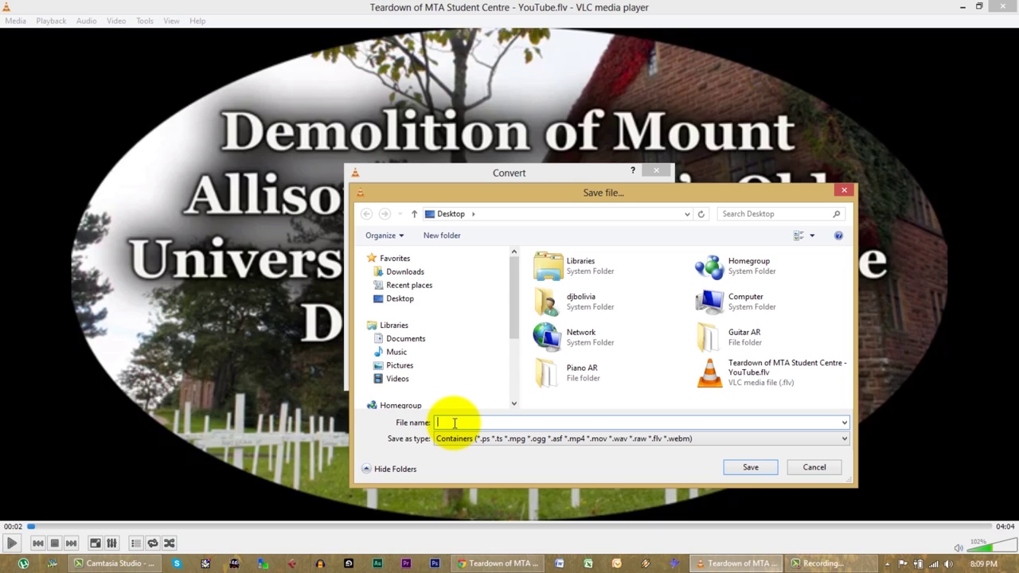
type("djb_ringtone_wigo")
left_click(761, 470)
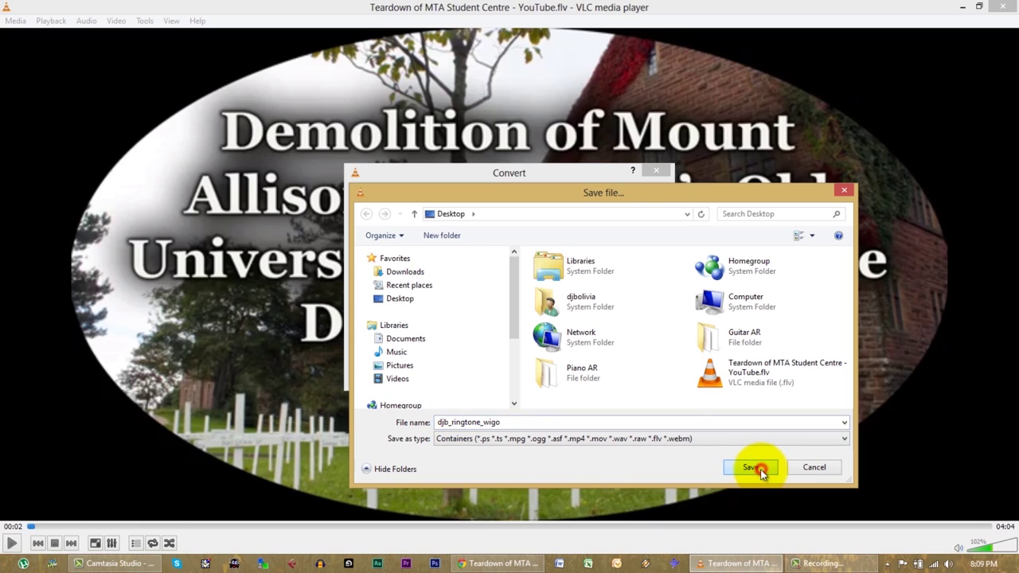
double_click(505, 423)
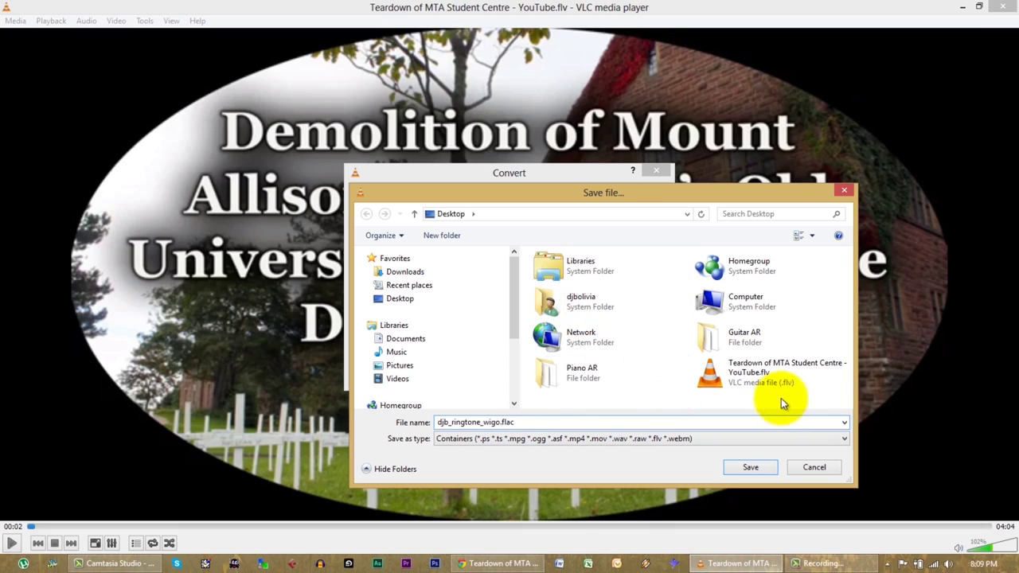
left_click(750, 468)
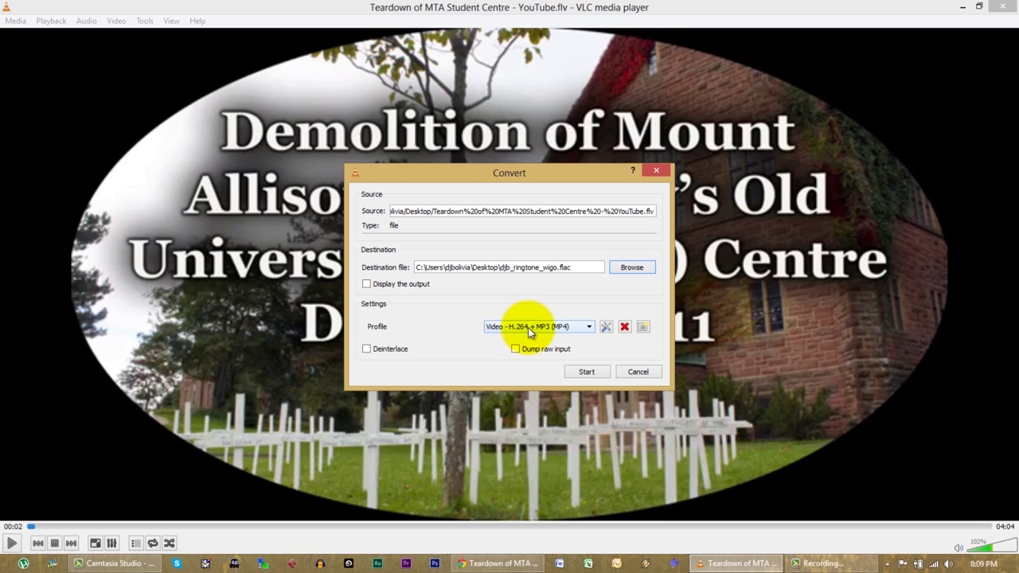
Select the Audio - FLAC conversion profile
left_click(588, 326)
scroll(590, 368, "down", 1)
scroll(590, 371, "down", 2)
left_click(504, 401)
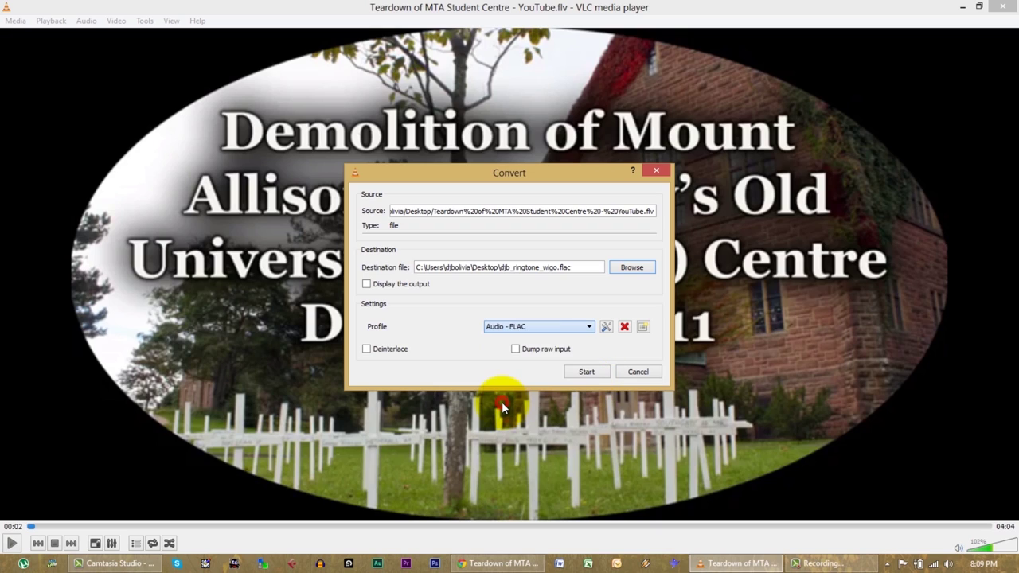
Check the Audio - FLAC profile tabs (Flac, 512 kb/s, 2 channels, 44100), save, and start converting
left_click(606, 327)
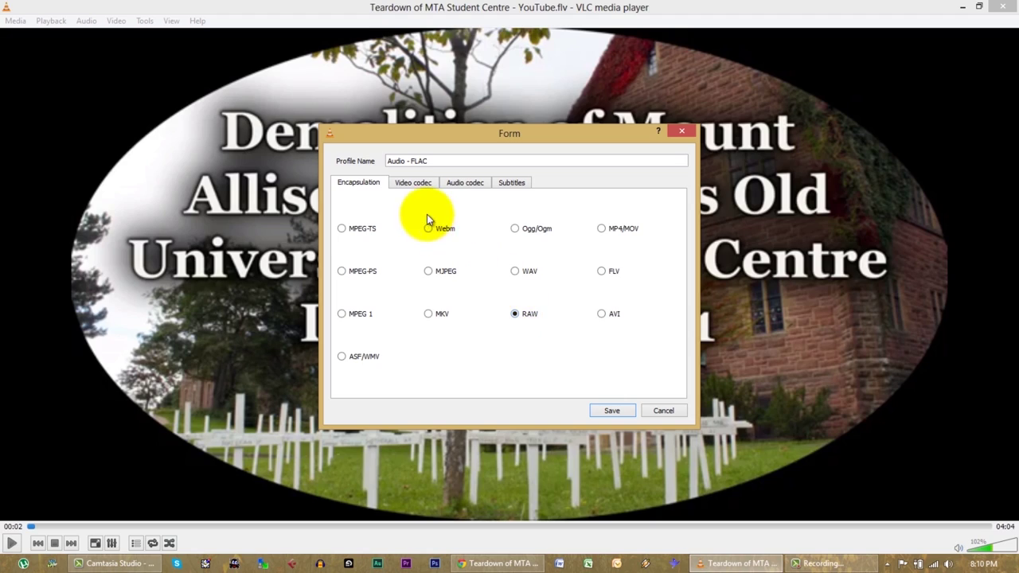
left_click(418, 184)
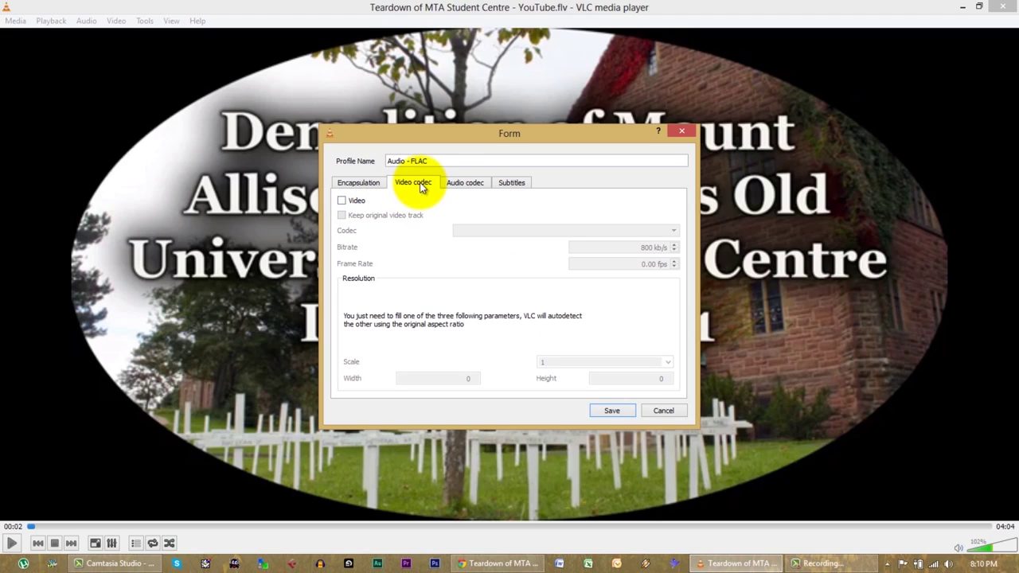
left_click(469, 183)
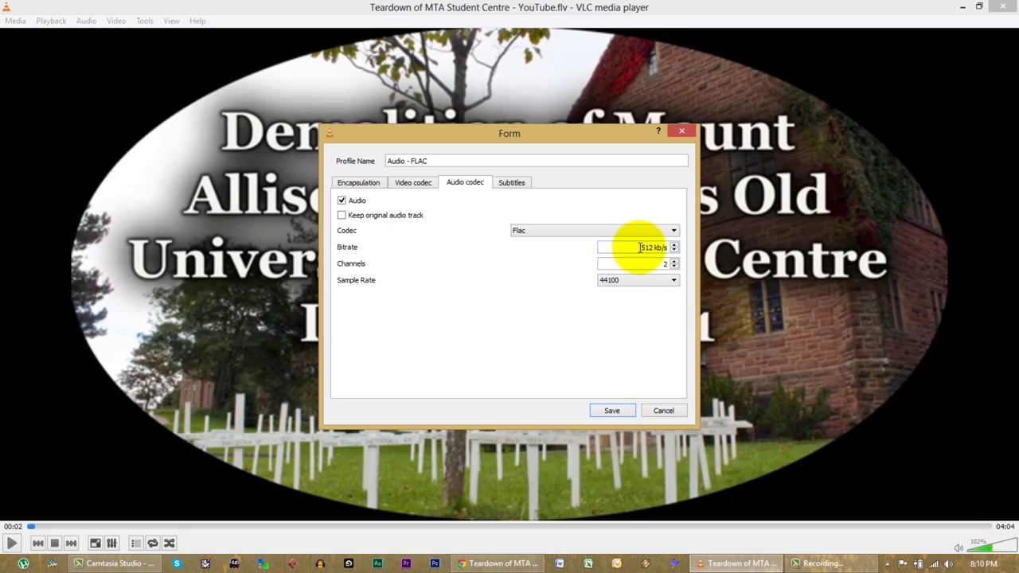
left_click(514, 183)
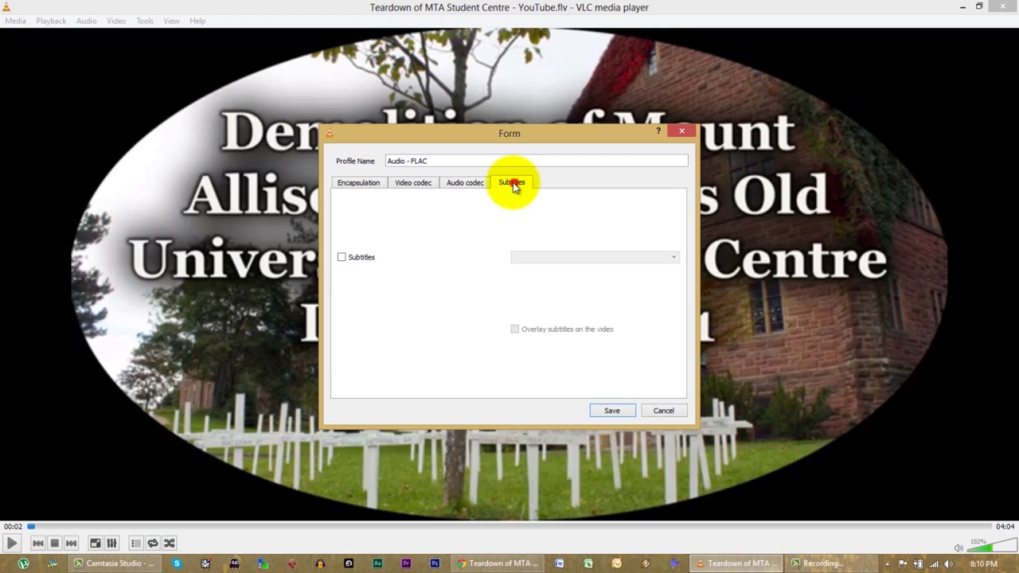
left_click(363, 183)
left_click(611, 411)
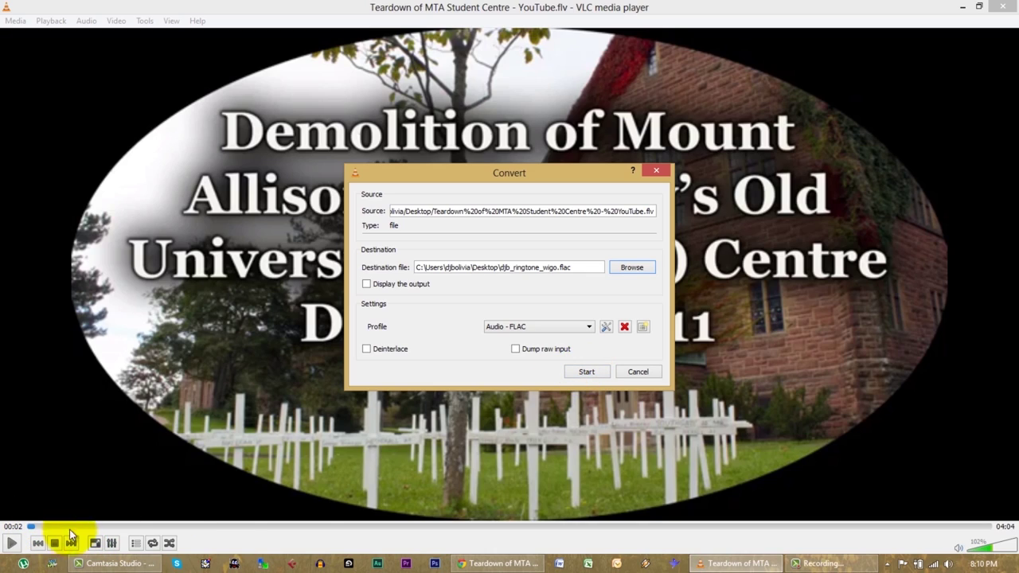
left_click(595, 373)
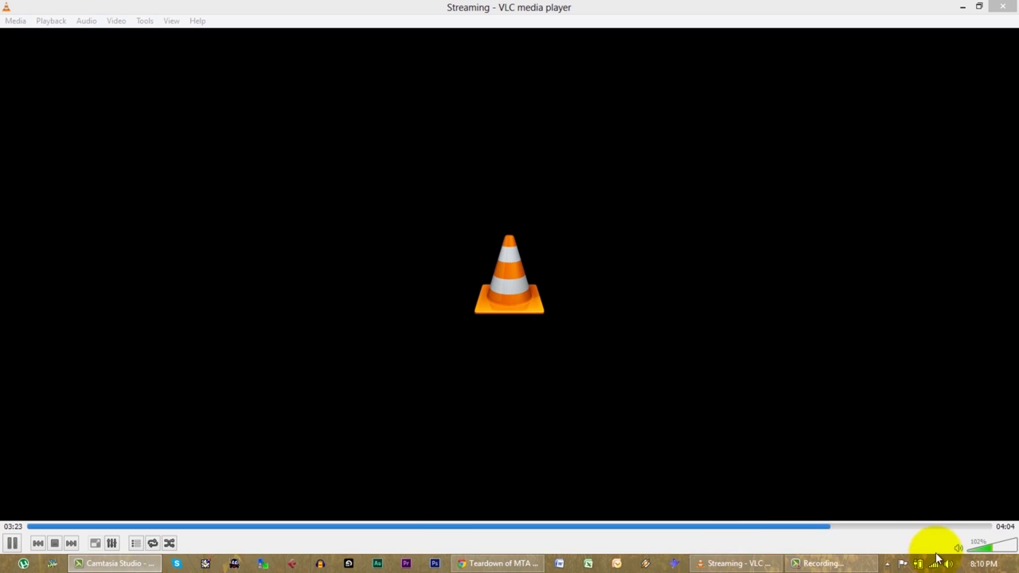
Close VLC and open the new djb_ringtone_wigo FLAC file from the desktop in Adobe Audition
left_click(1006, 7)
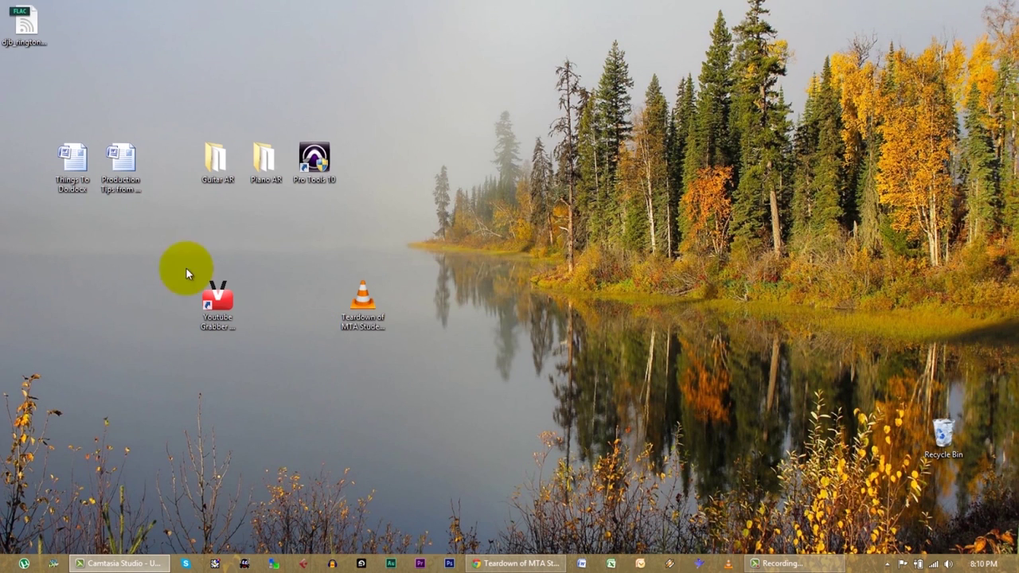
left_click_drag(23, 14, 281, 300)
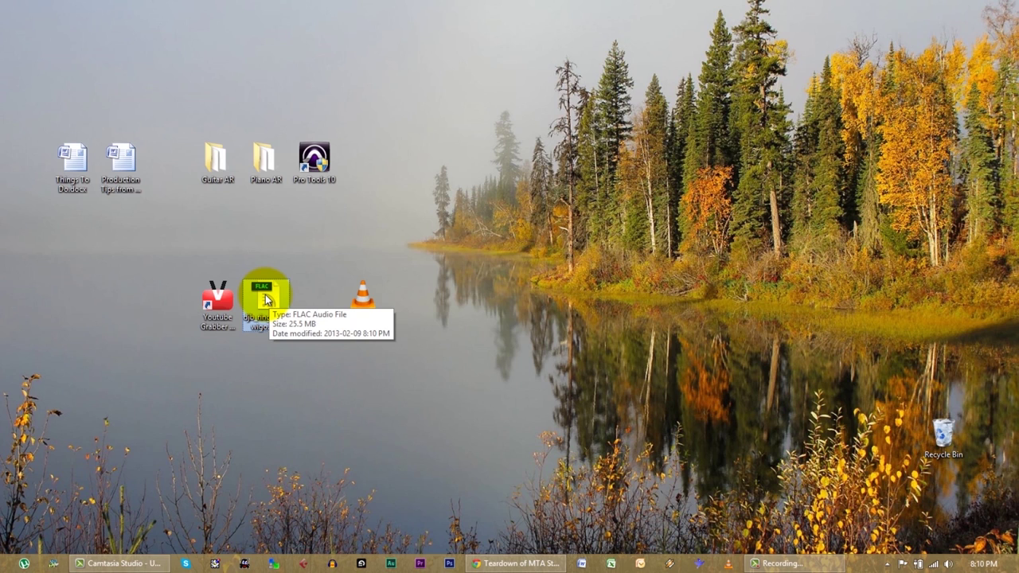
double_click(266, 299)
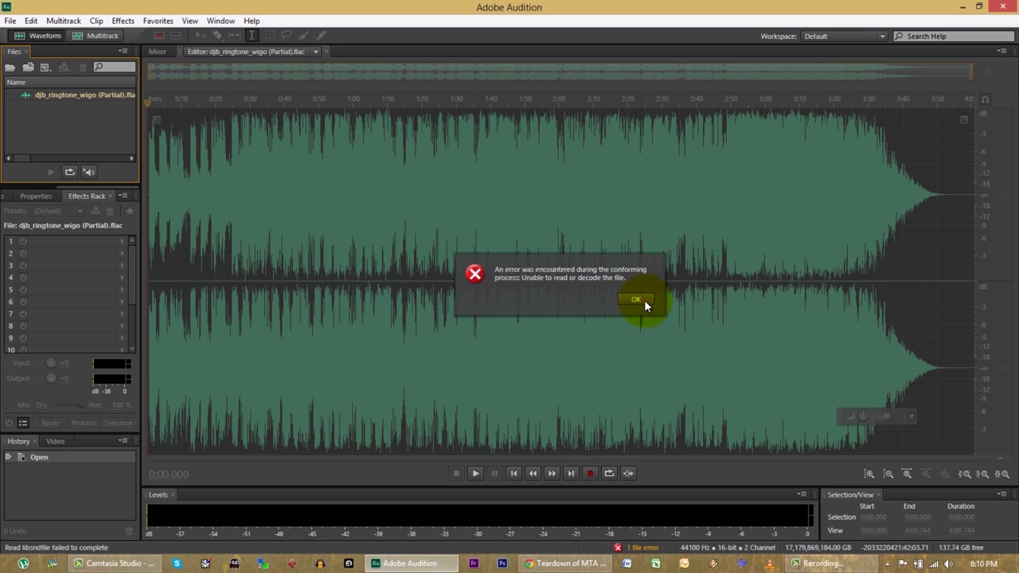
left_click(645, 301)
Preview the song, select and zoom to 0:36.167–0:55.456, then place the playhead at 0:48.828
key("space")
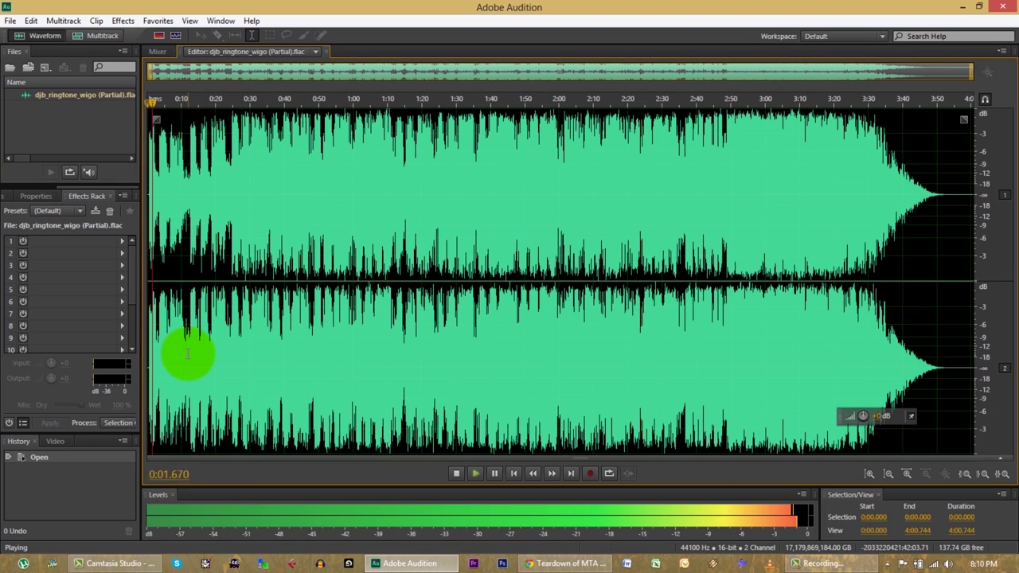
key("space")
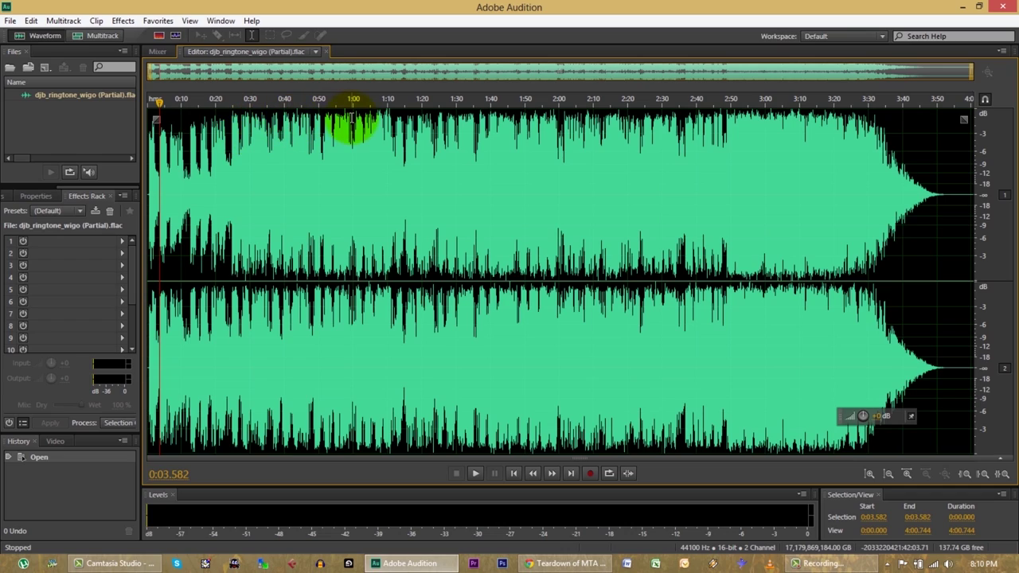
left_click(283, 115)
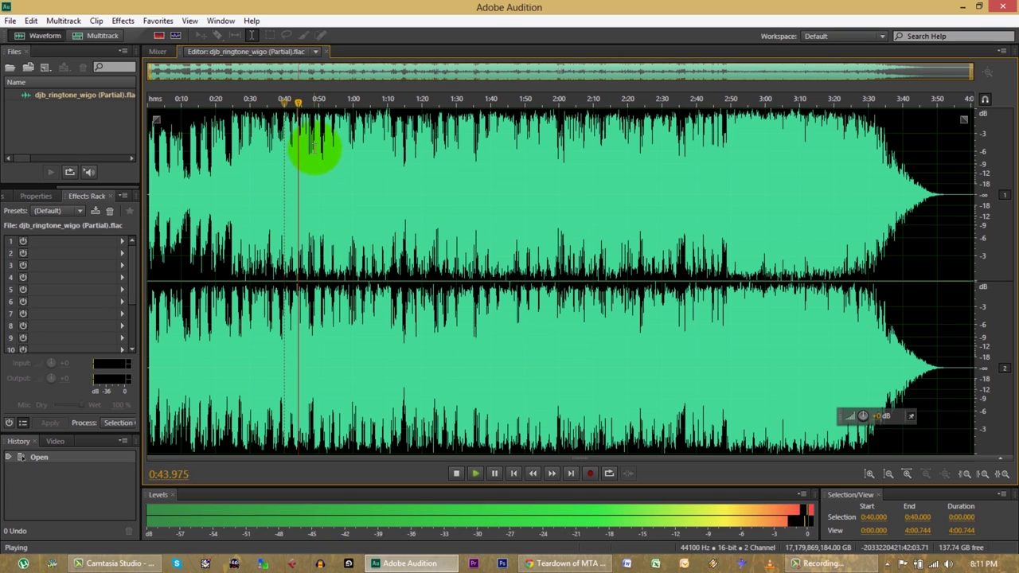
left_click_drag(337, 136, 272, 137)
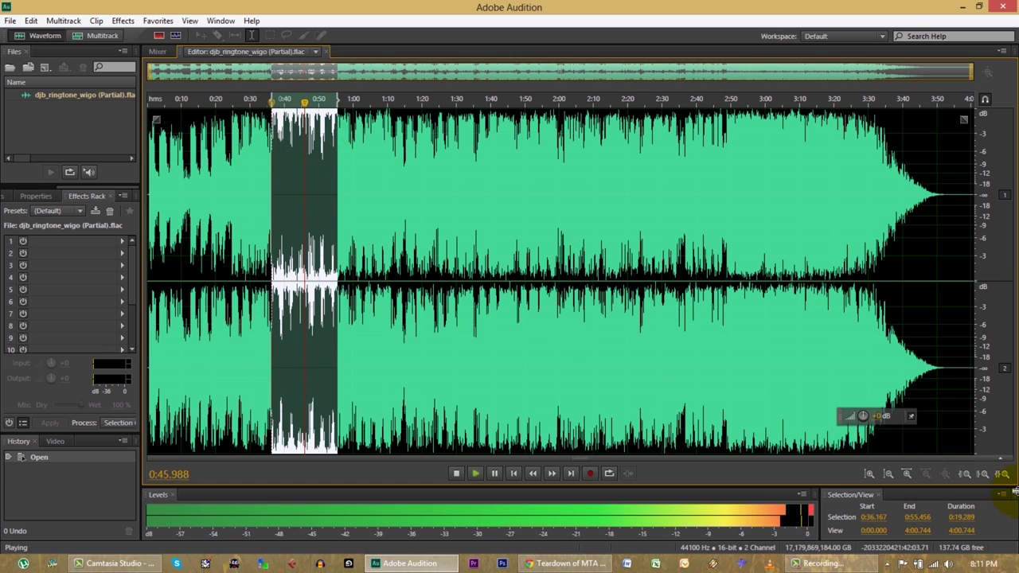
left_click(1003, 474)
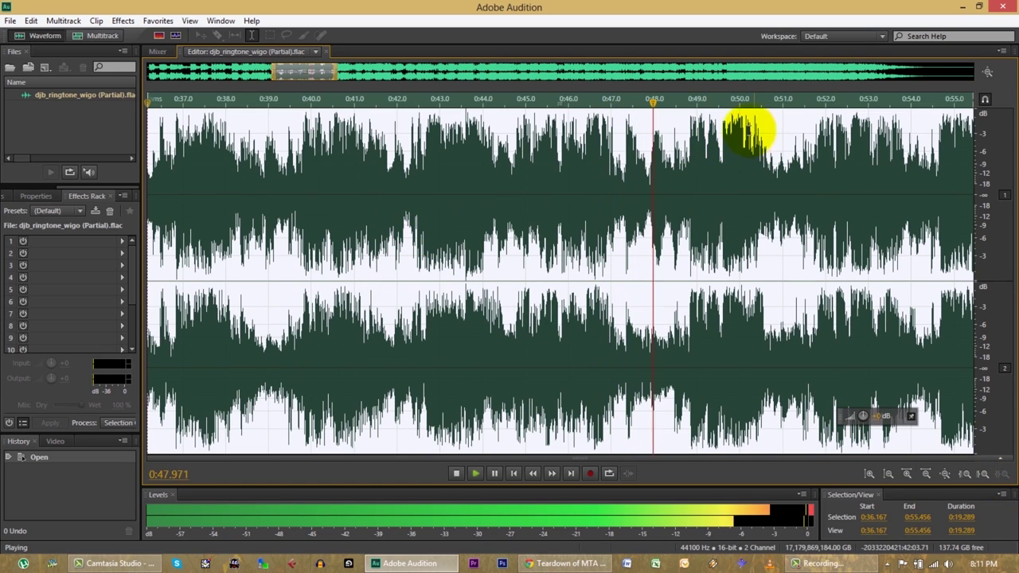
key("space")
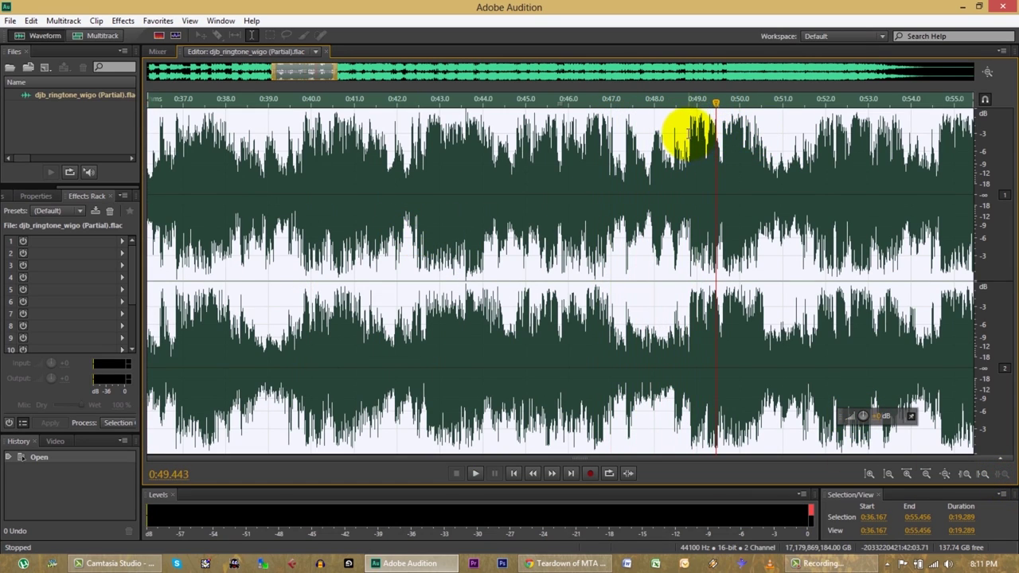
left_click(689, 136)
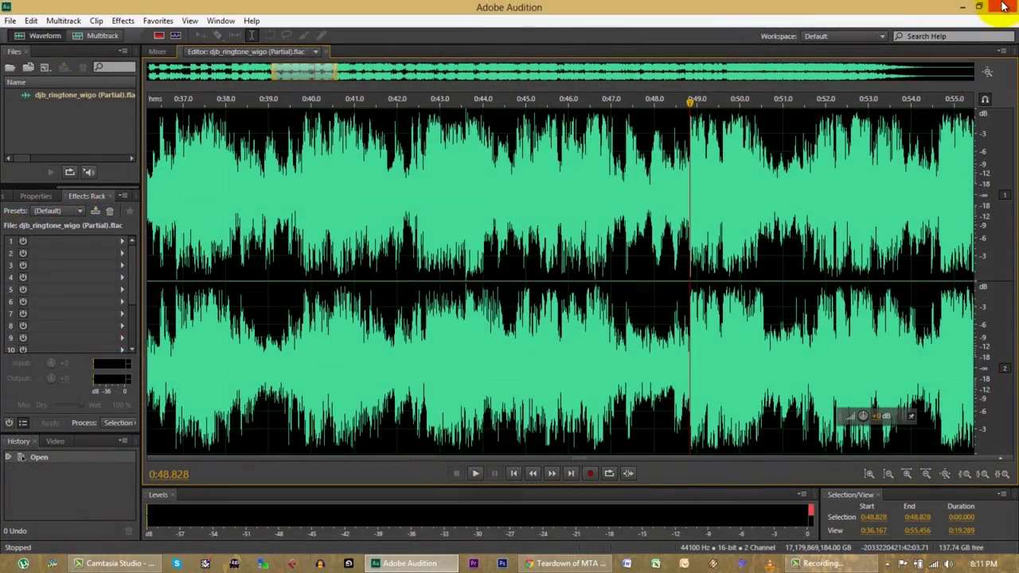
Close Audition, launch Audacity, and open djb_ringtone_wigo.flac through File > Open
left_click(1006, 11)
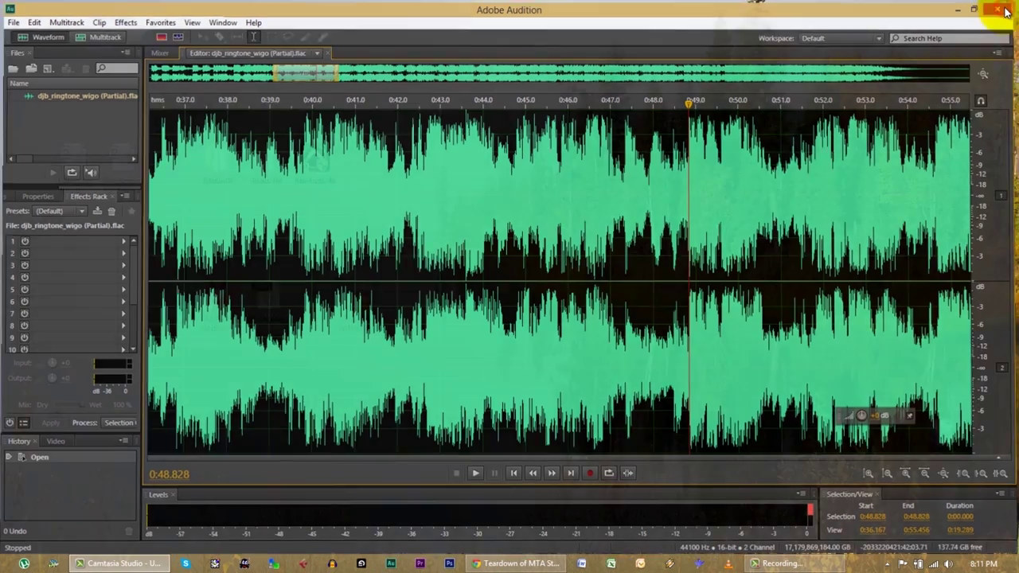
left_click(407, 382)
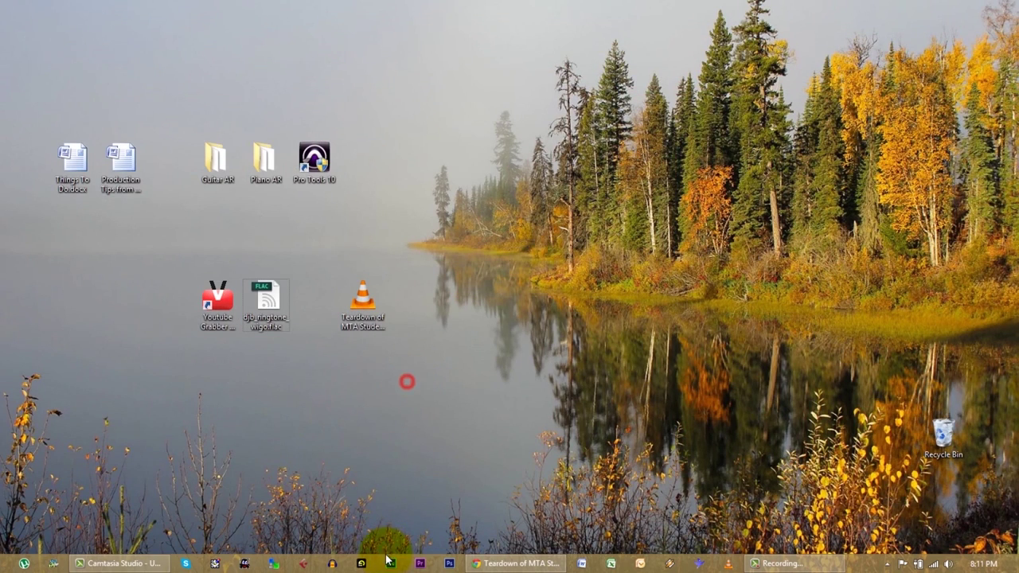
left_click(332, 565)
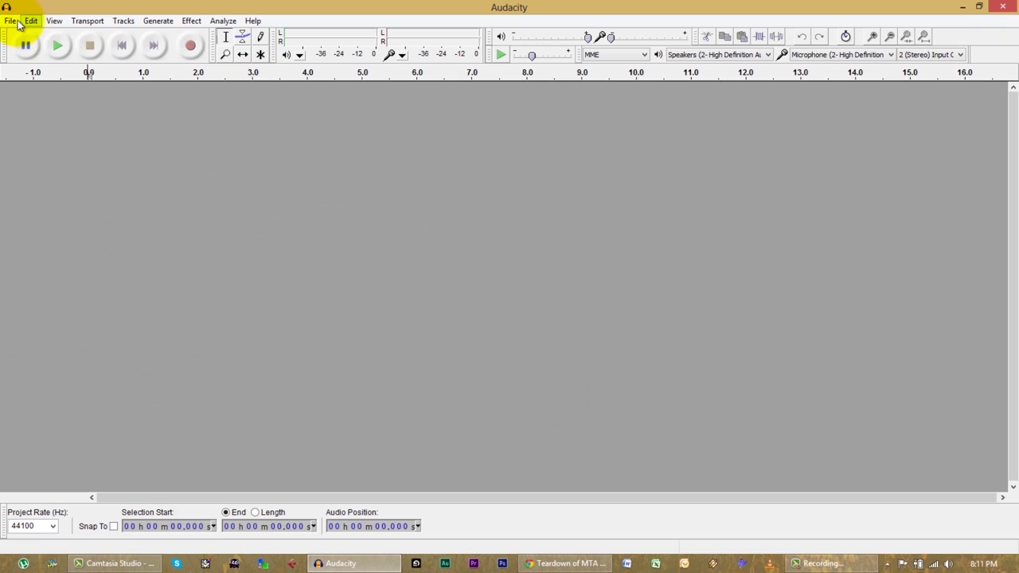
left_click(16, 21)
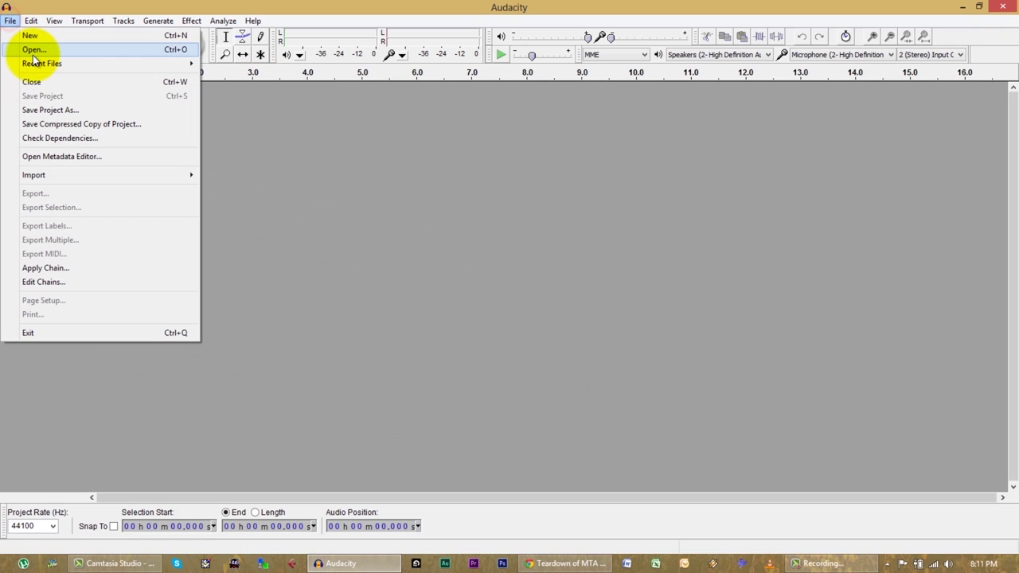
left_click(34, 50)
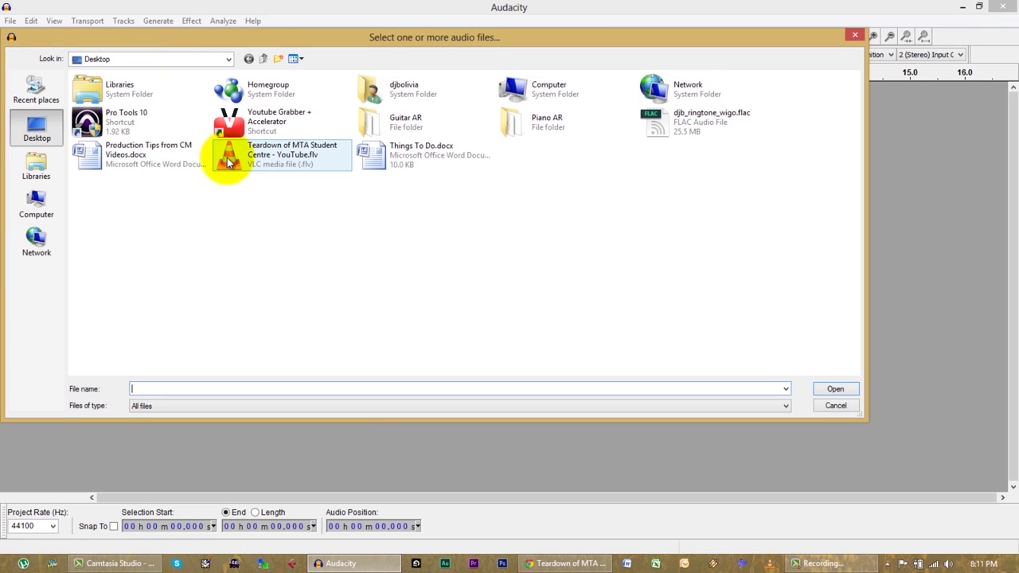
double_click(704, 125)
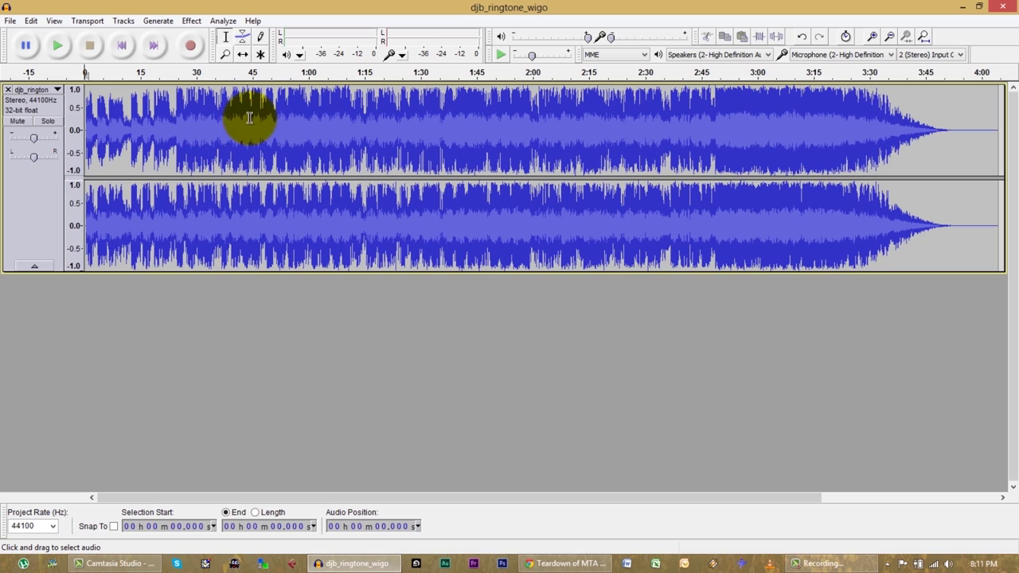
Delete the first 45 seconds of the song
left_click_drag(253, 103, 44, 108)
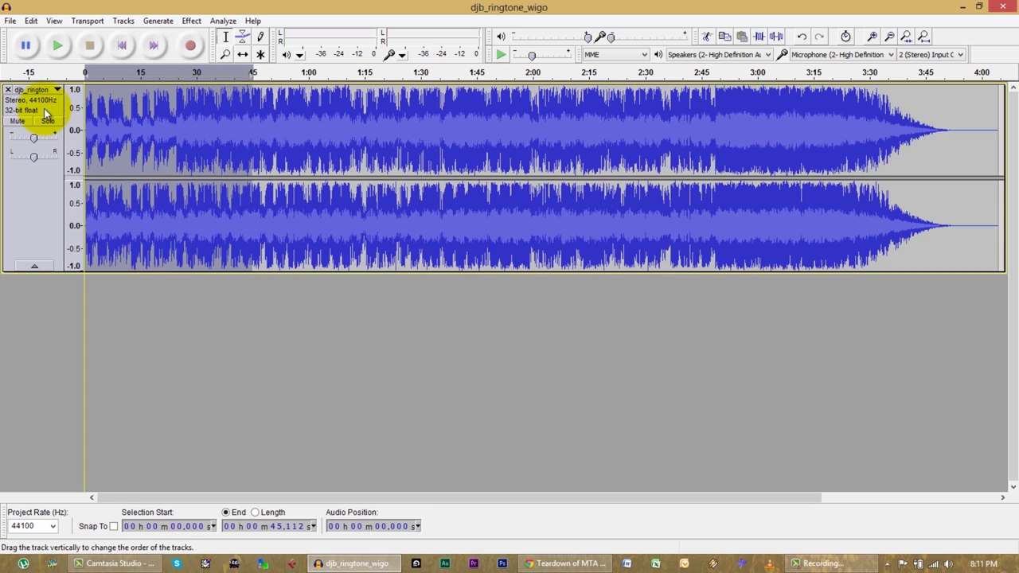
key("Delete")
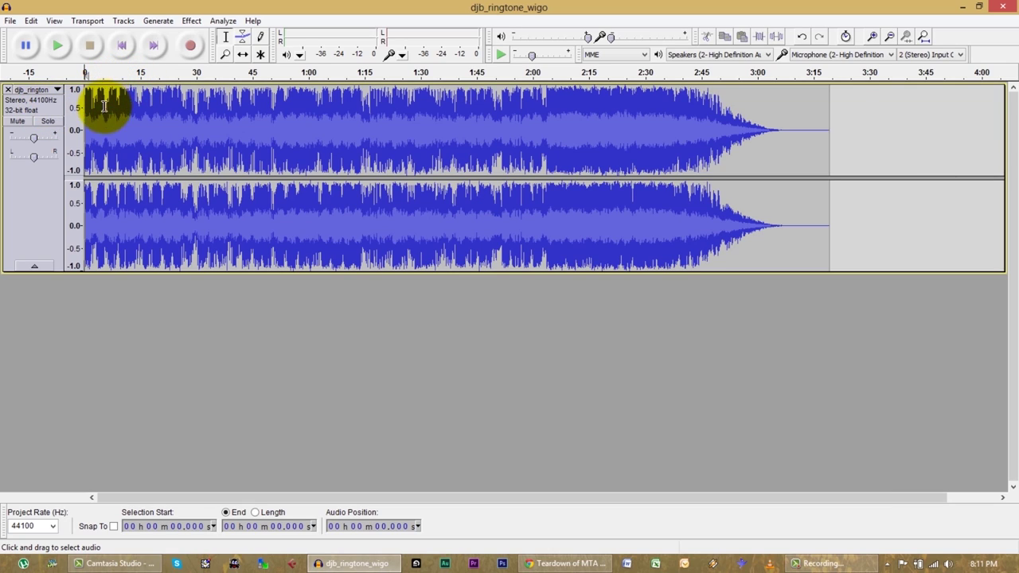
left_click_drag(117, 136, 63, 130)
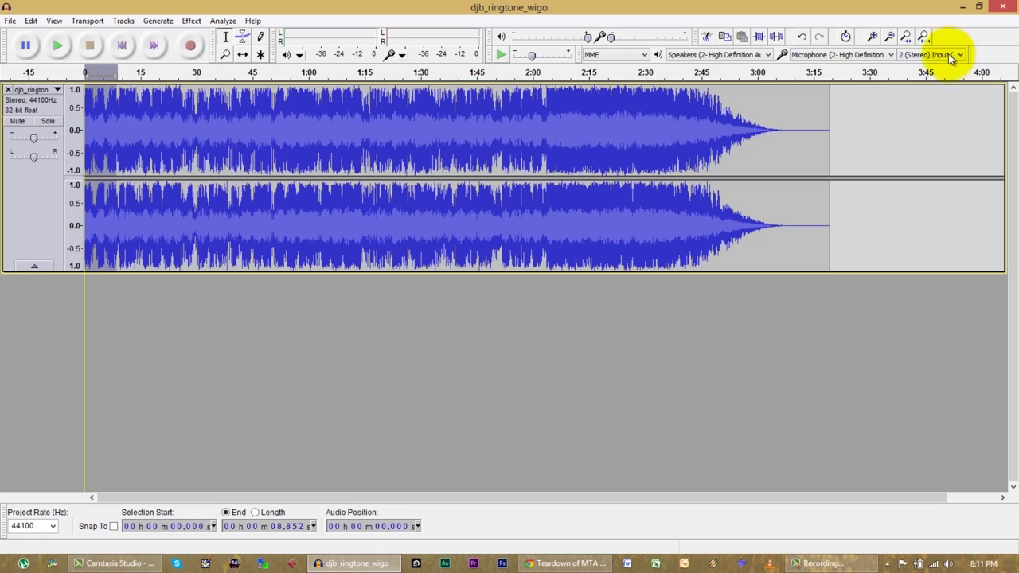
Fit the whole song in view, play it from the start, and select its first 8 seconds
left_click(924, 39)
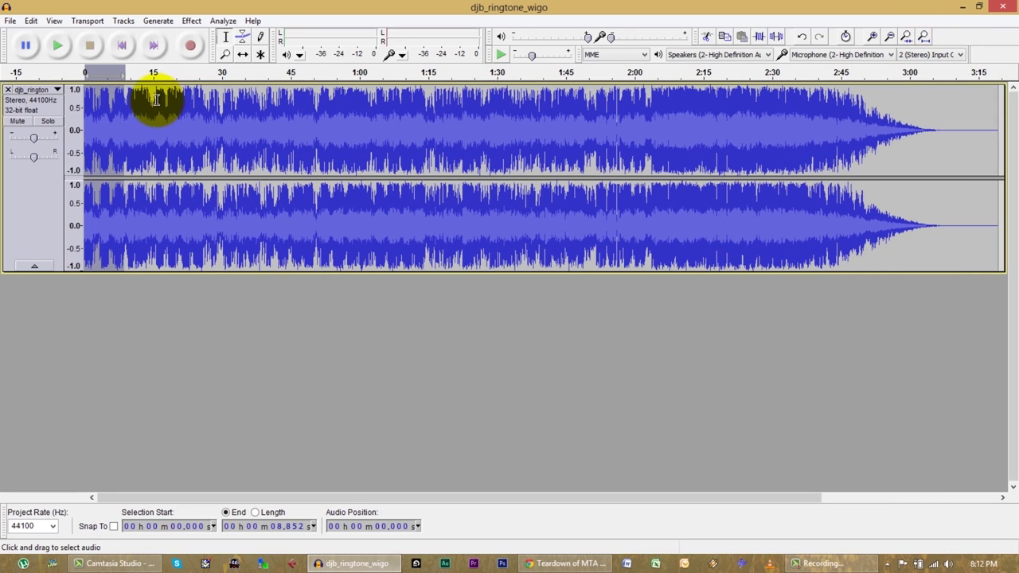
left_click(139, 116)
left_click(89, 80)
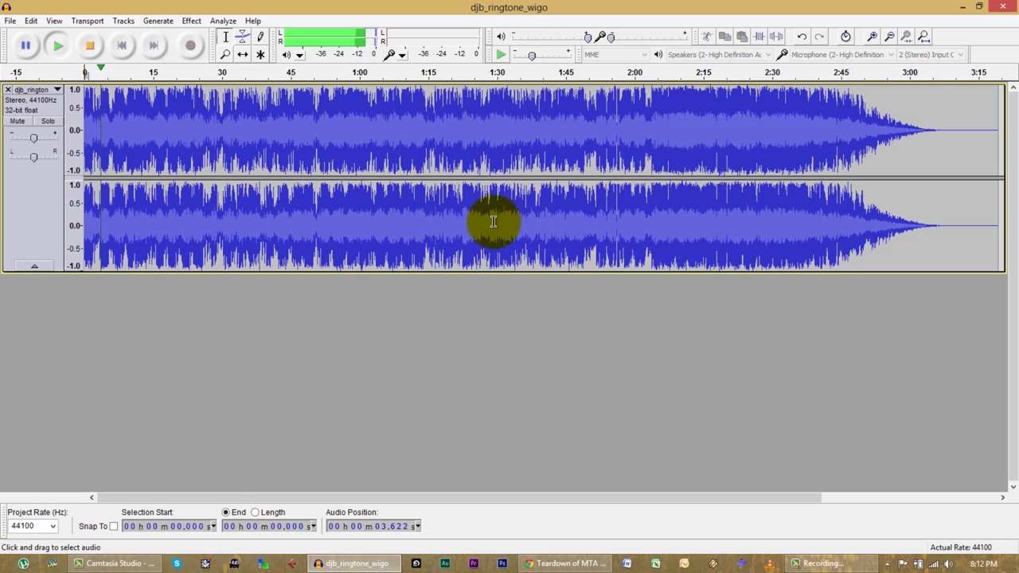
left_click_drag(120, 124, 76, 117)
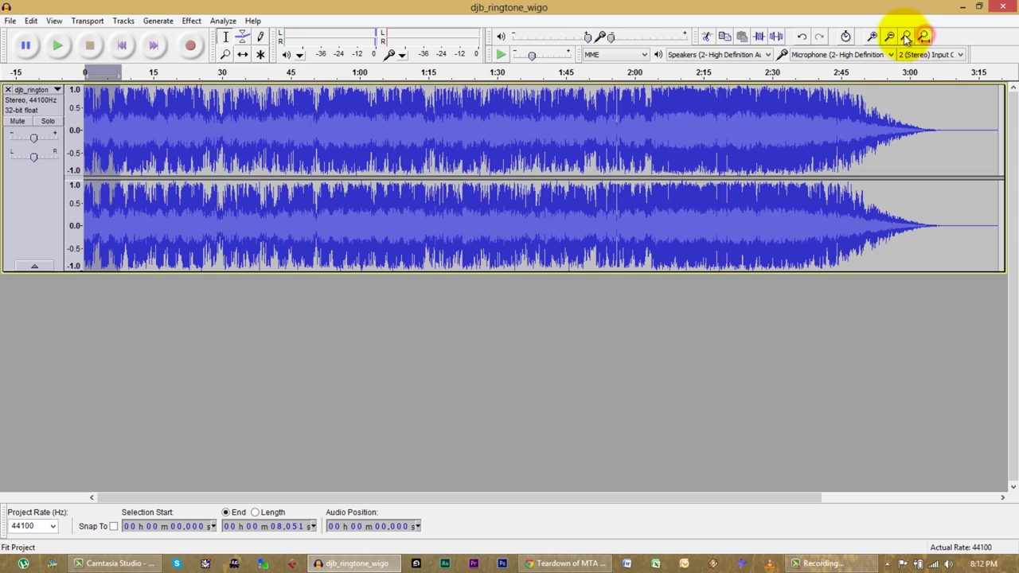
Zoom into the first 8 seconds and preview from 3.694 s to find the cut point
left_click(907, 36)
left_click(275, 145)
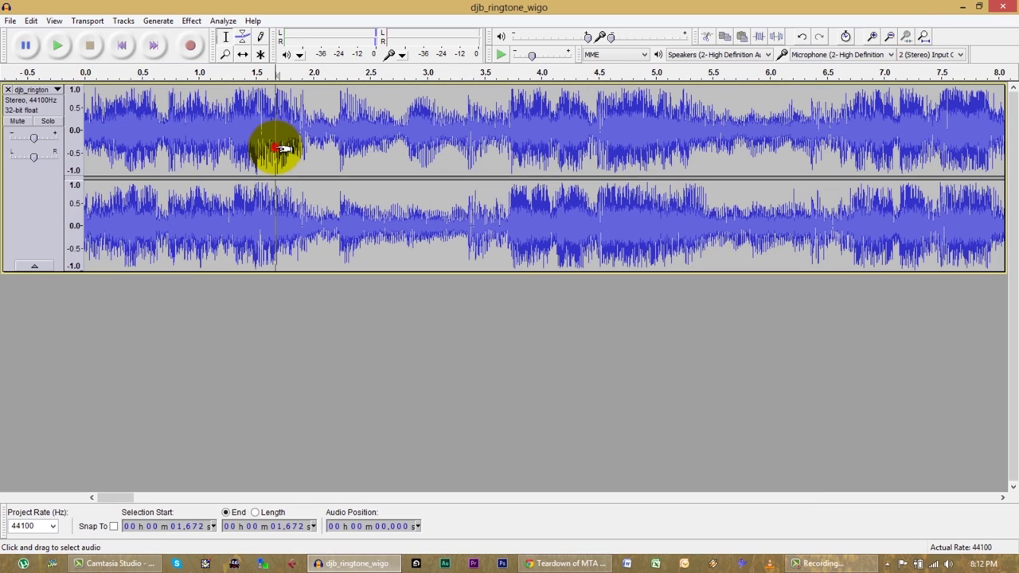
left_click(417, 125)
left_click(507, 101)
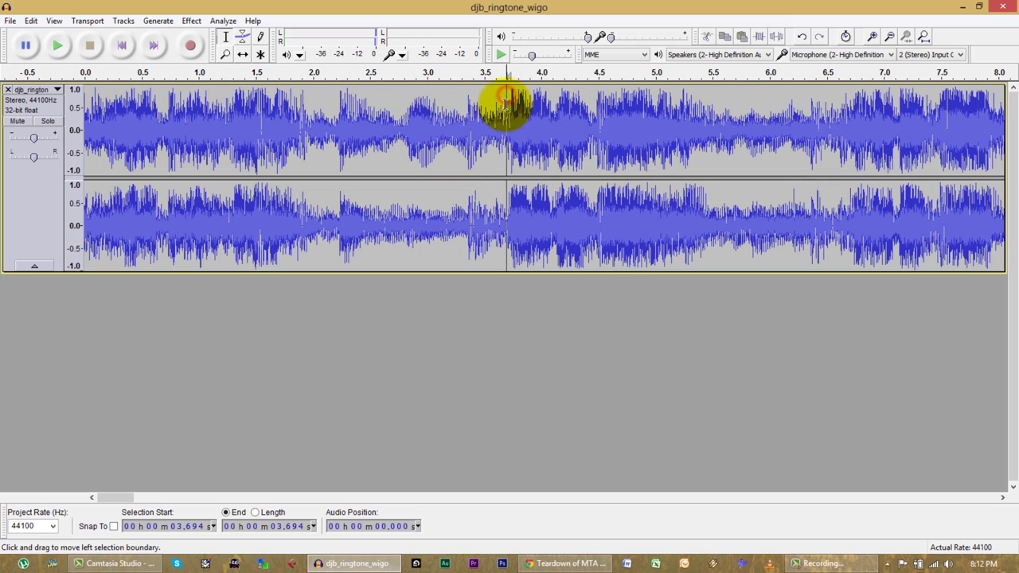
key("space")
key("space")
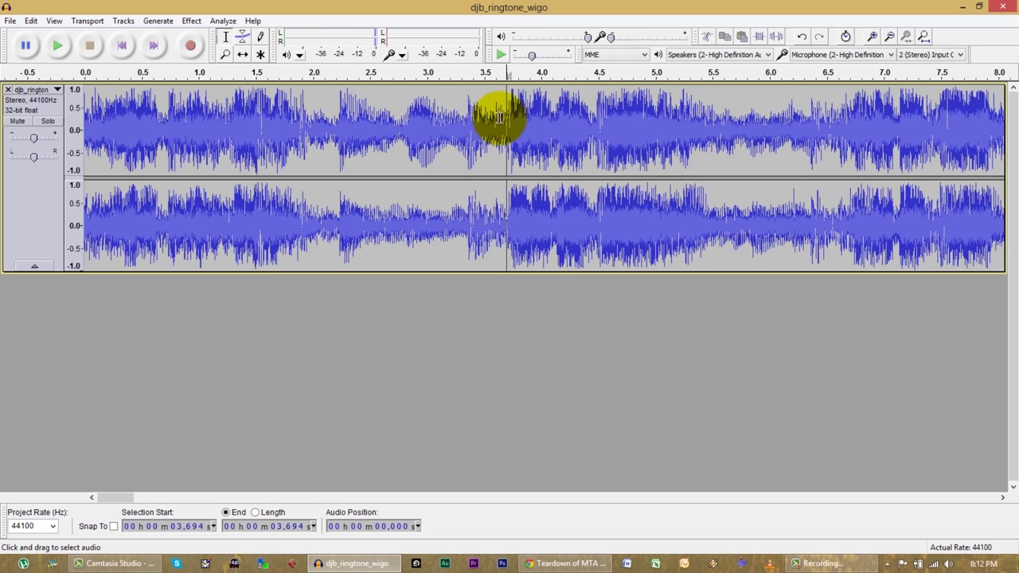
Delete the opening 3.588 seconds, then select the first 0.162 seconds
left_click_drag(494, 118, 75, 118)
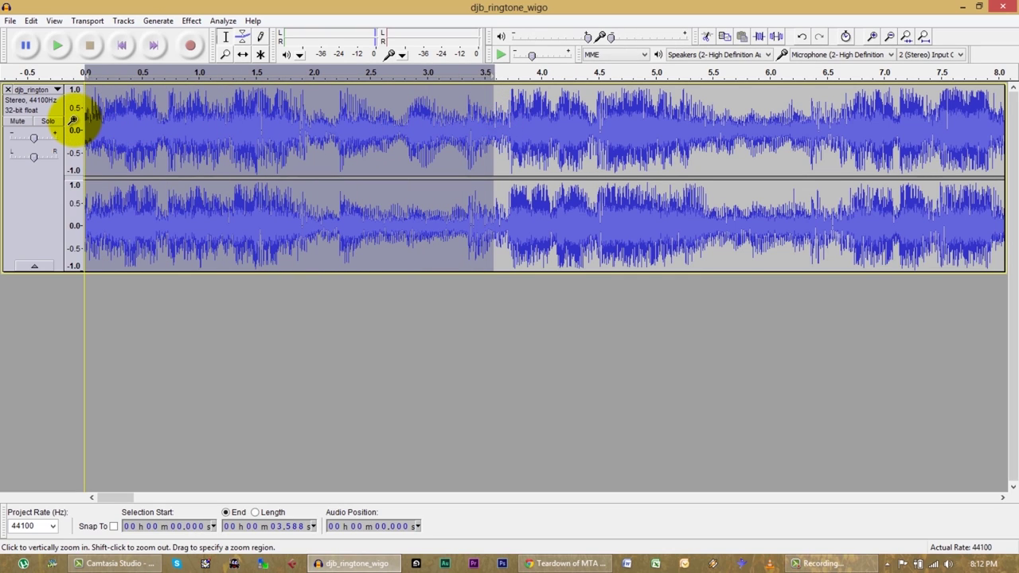
key("Delete")
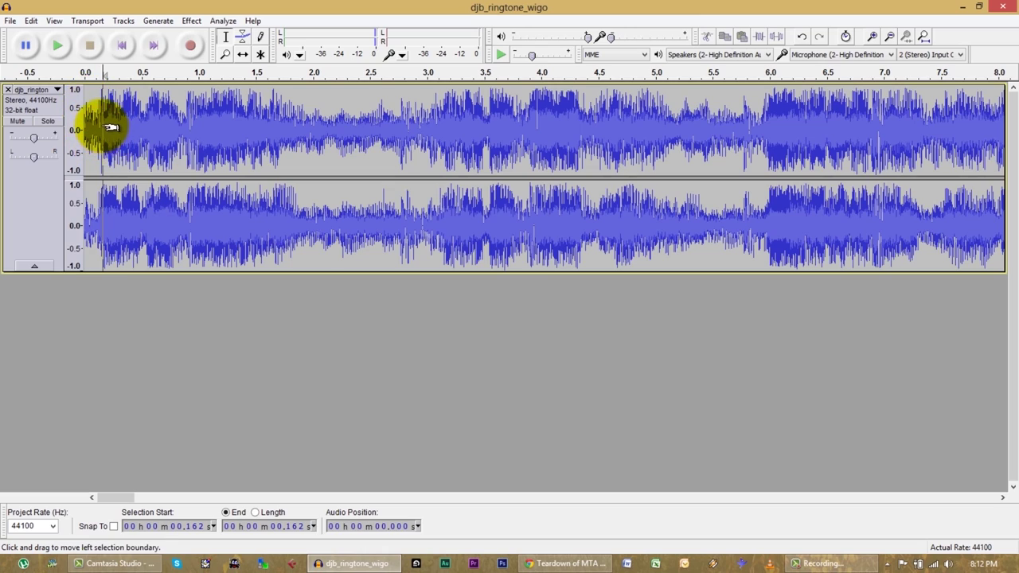
left_click_drag(109, 126, 75, 125)
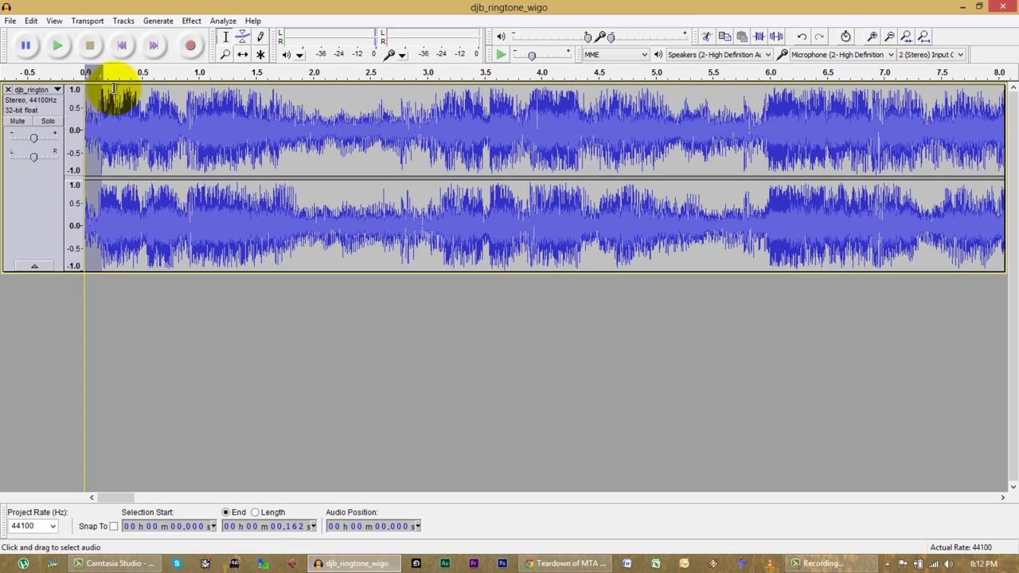
Apply a Fade In to the selected first 0.162 seconds
left_click(195, 22)
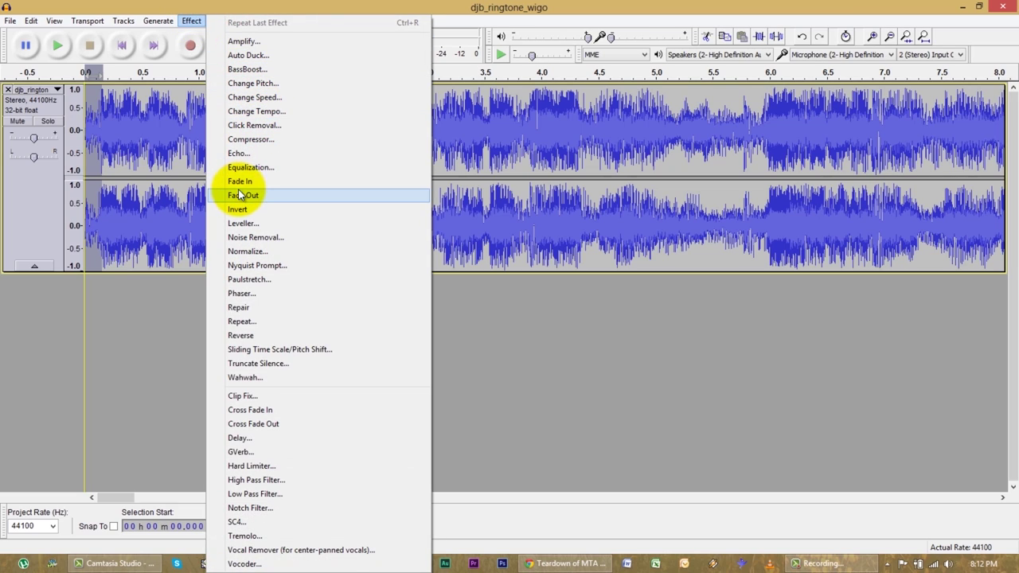
left_click(240, 181)
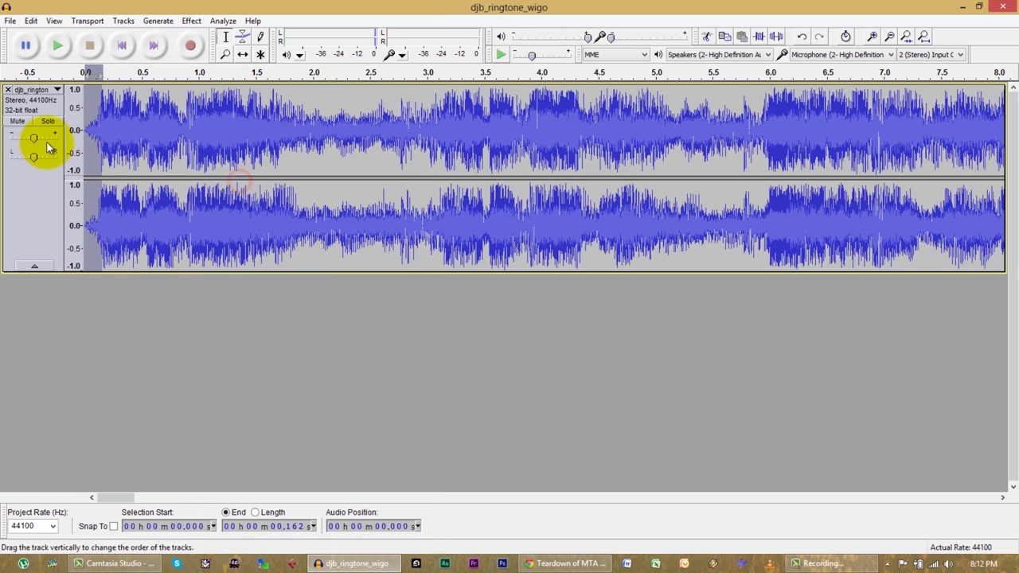
left_click(114, 154)
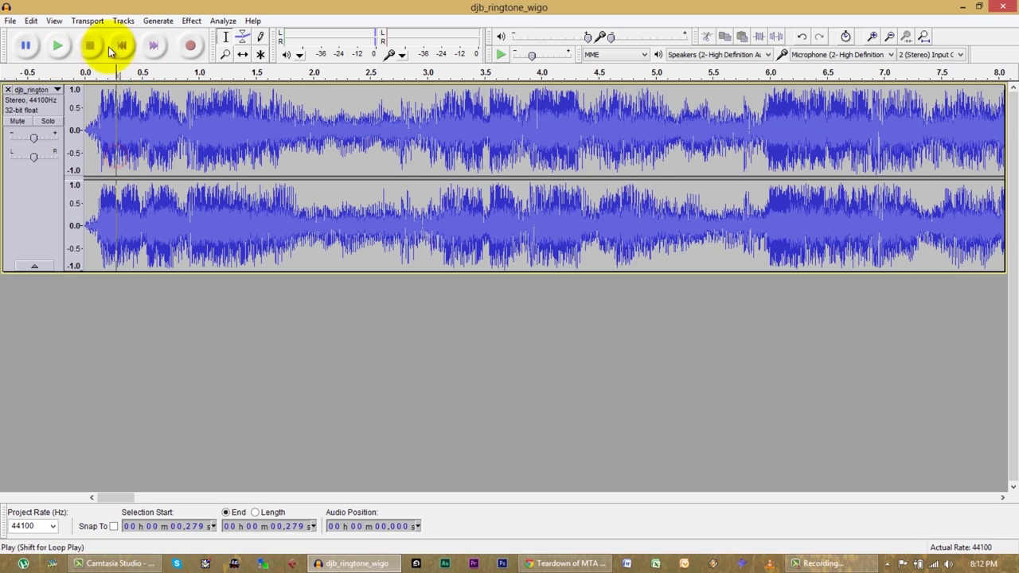
Play the faded opening from the start, then fit the whole song in view
left_click(125, 45)
left_click(59, 45)
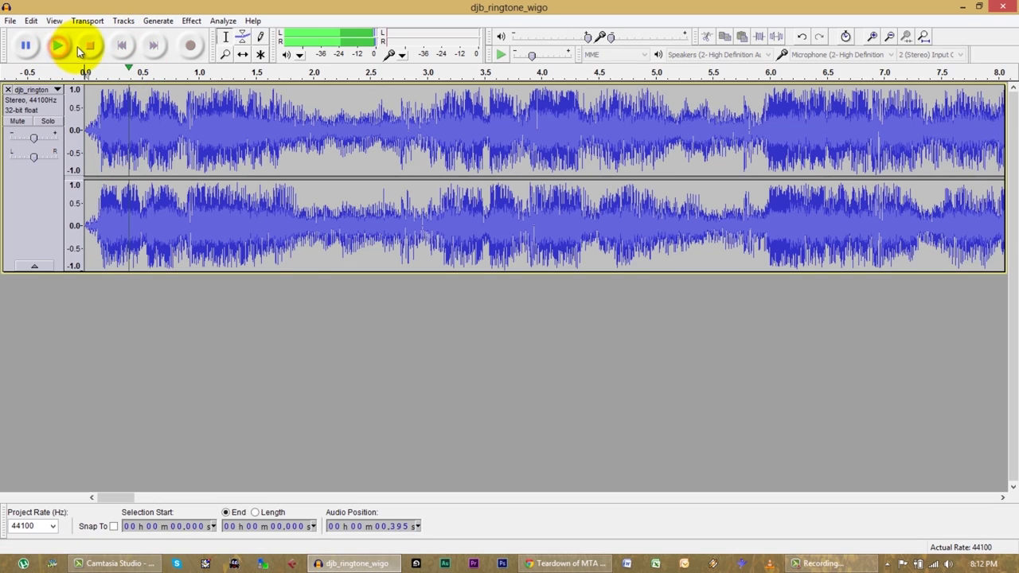
left_click(91, 46)
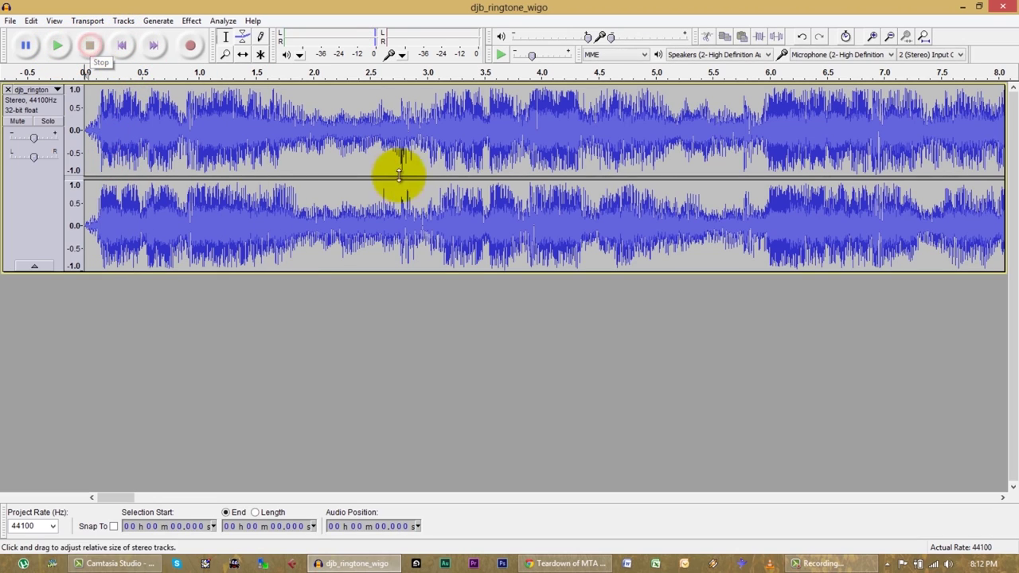
left_click(473, 143)
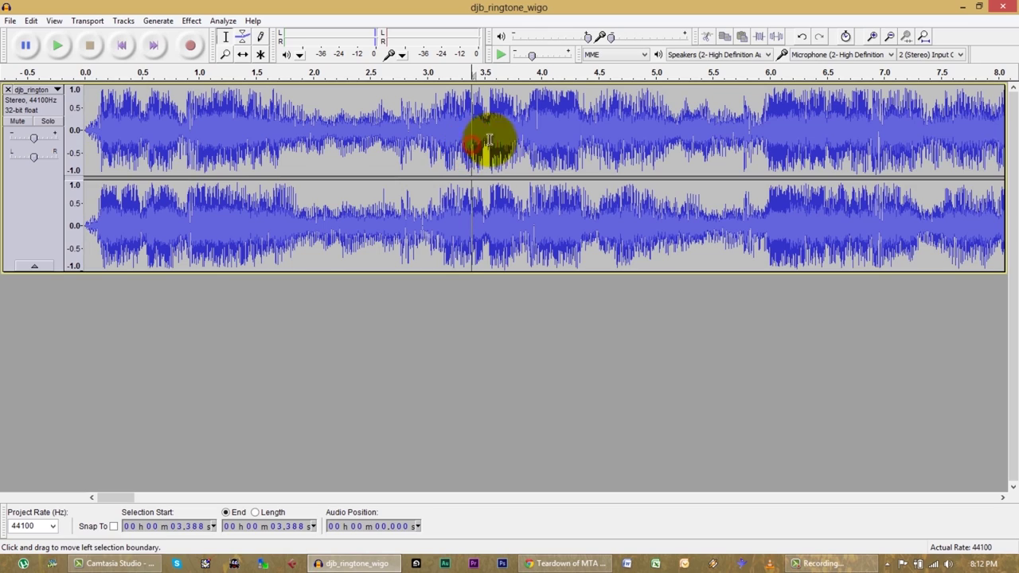
left_click(925, 36)
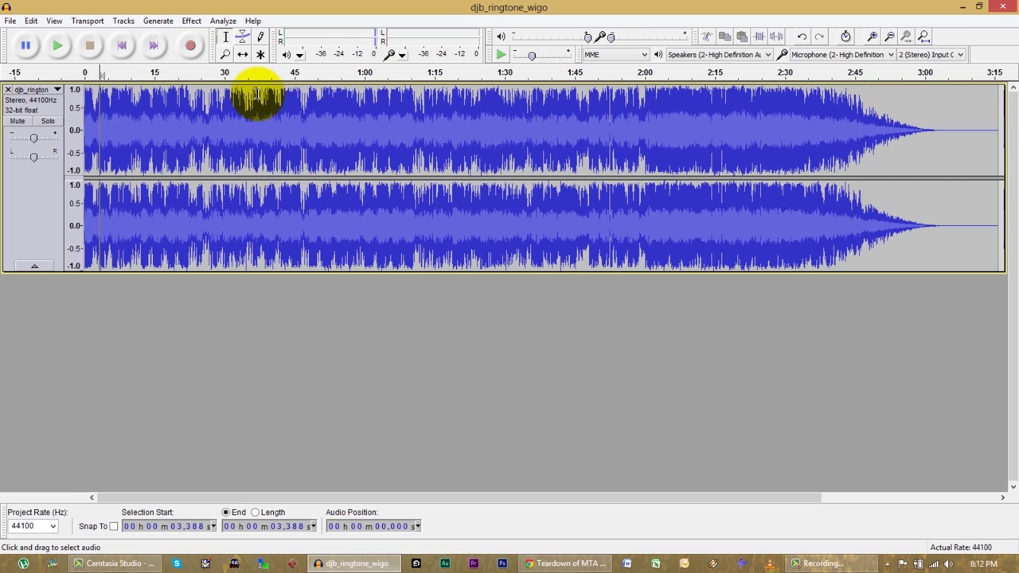
Preview from 24.265 s and delete everything after about 25.8 seconds
left_click(197, 96)
key("space")
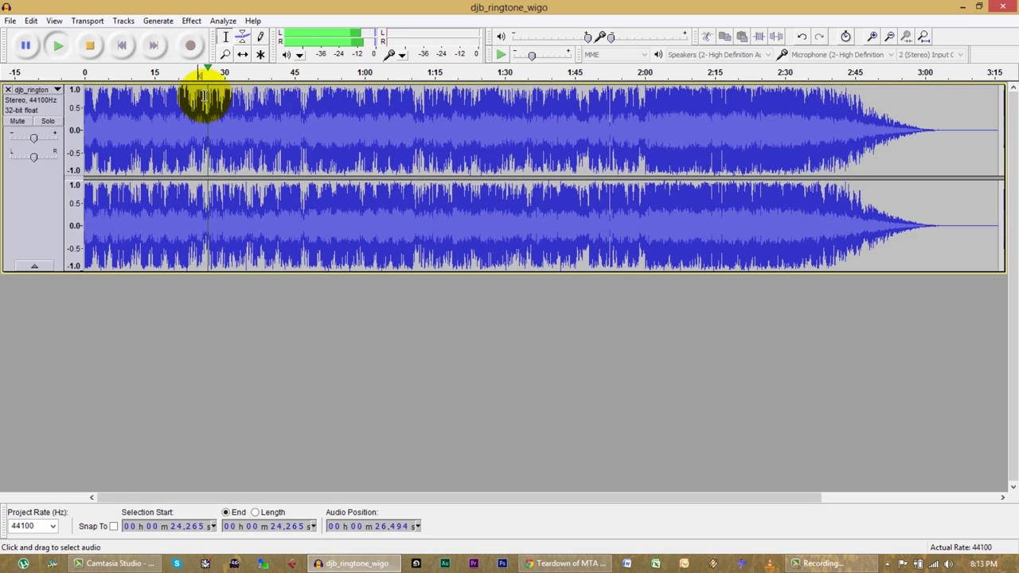
key("space")
left_click_drag(204, 95, 882, 133)
key("Delete")
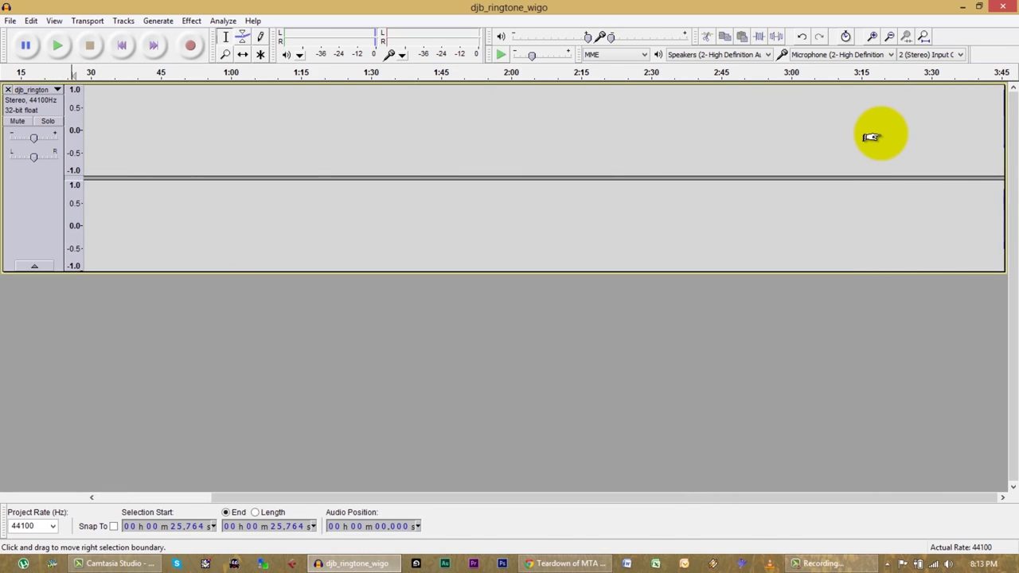
Zoom to the 15–37 s region, preview from 19.7 s, and delete the tail after 23.881 seconds
left_click_drag(132, 164, 11, 130)
left_click_drag(241, 137, 194, 114)
left_click_drag(257, 113, 153, 111)
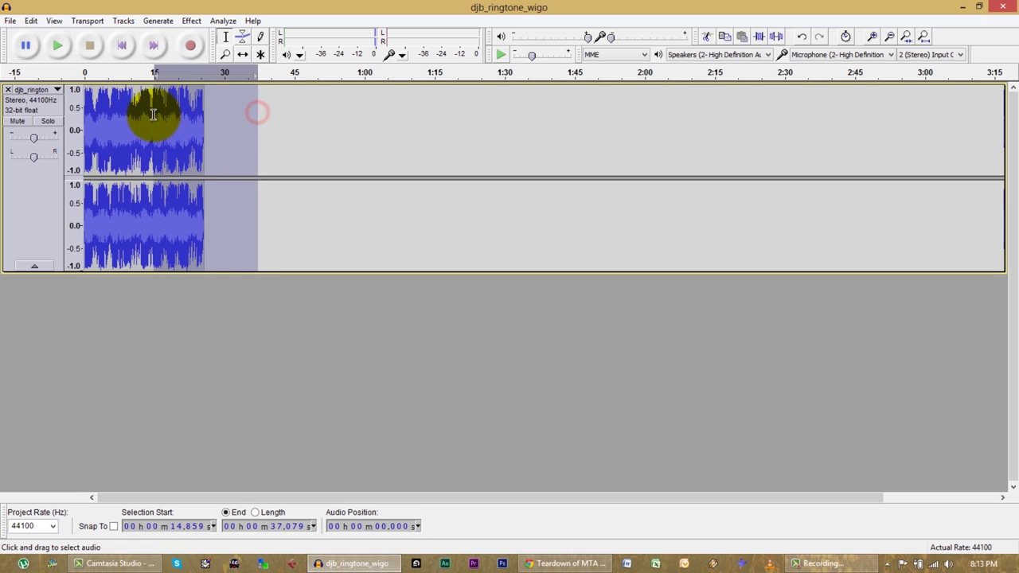
left_click(906, 36)
left_click(285, 130)
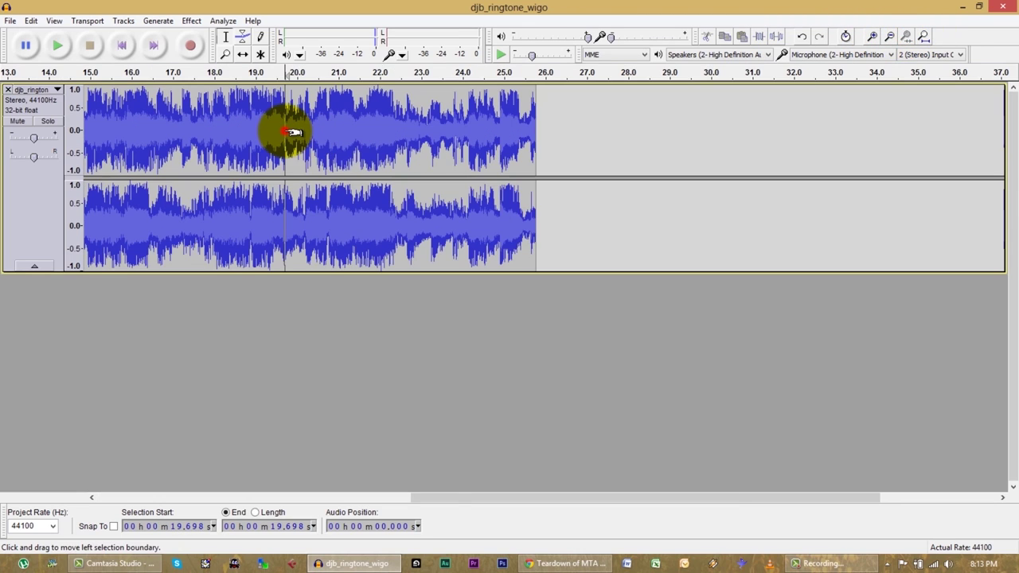
key("space")
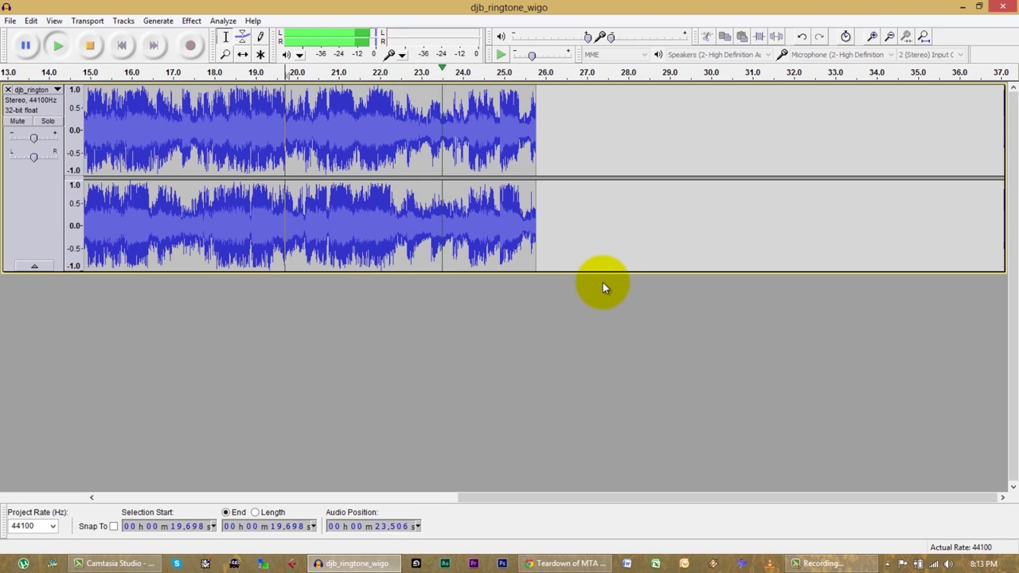
key("space")
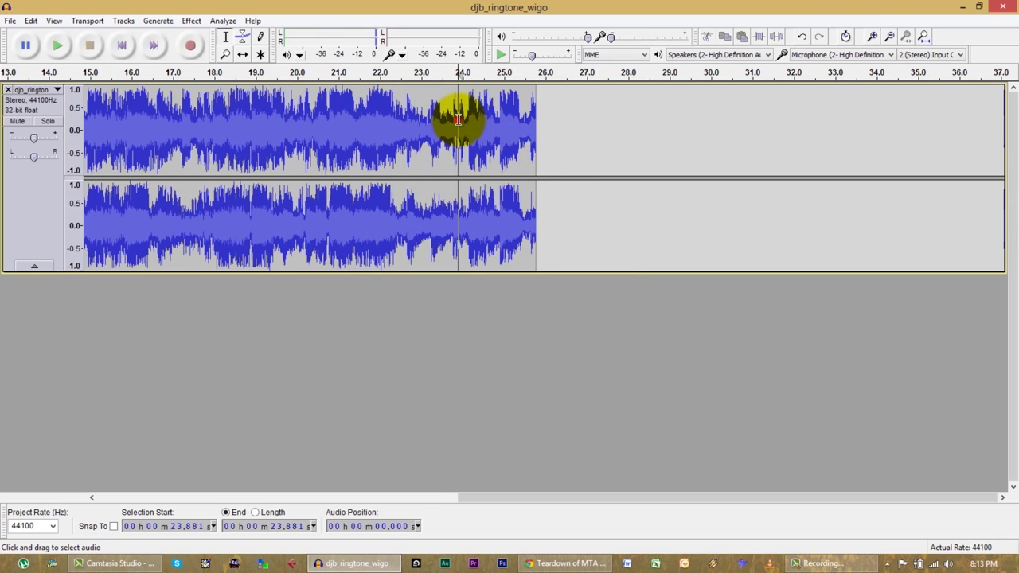
left_click_drag(458, 120, 599, 129)
key("Delete")
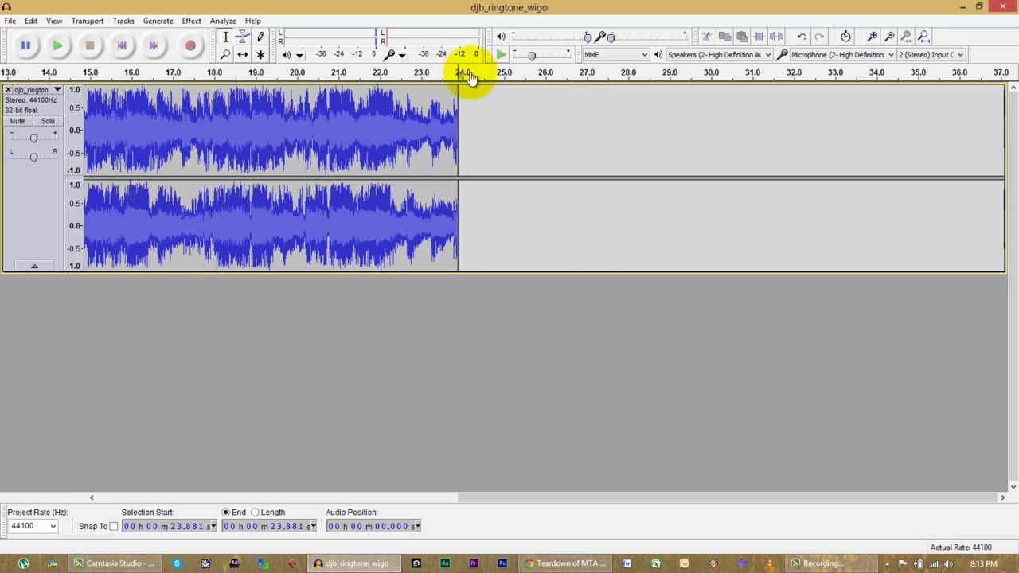
Apply a Fade Out to roughly the last second, about 22.7–24 s
left_click_drag(407, 101, 461, 99)
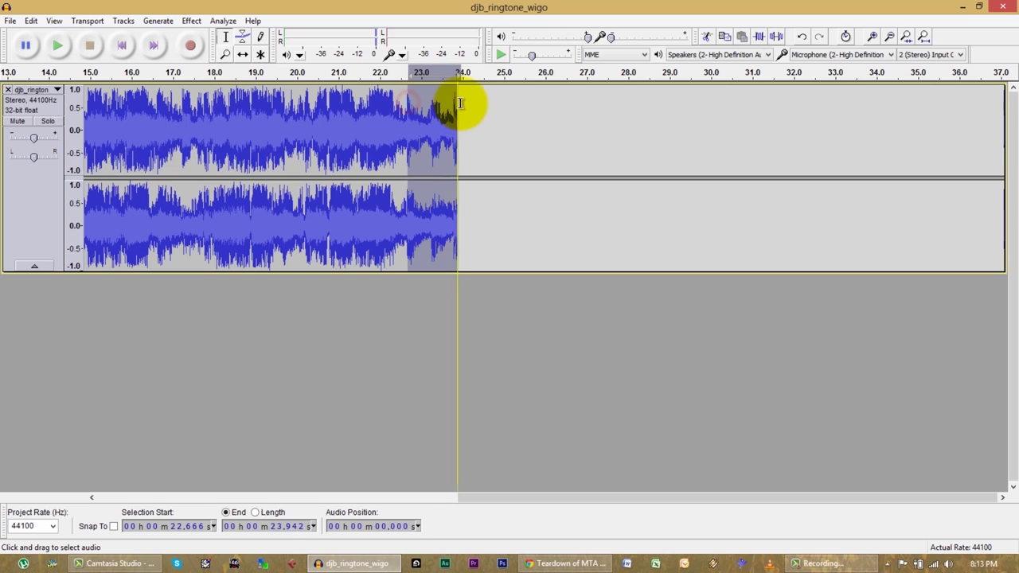
left_click(197, 21)
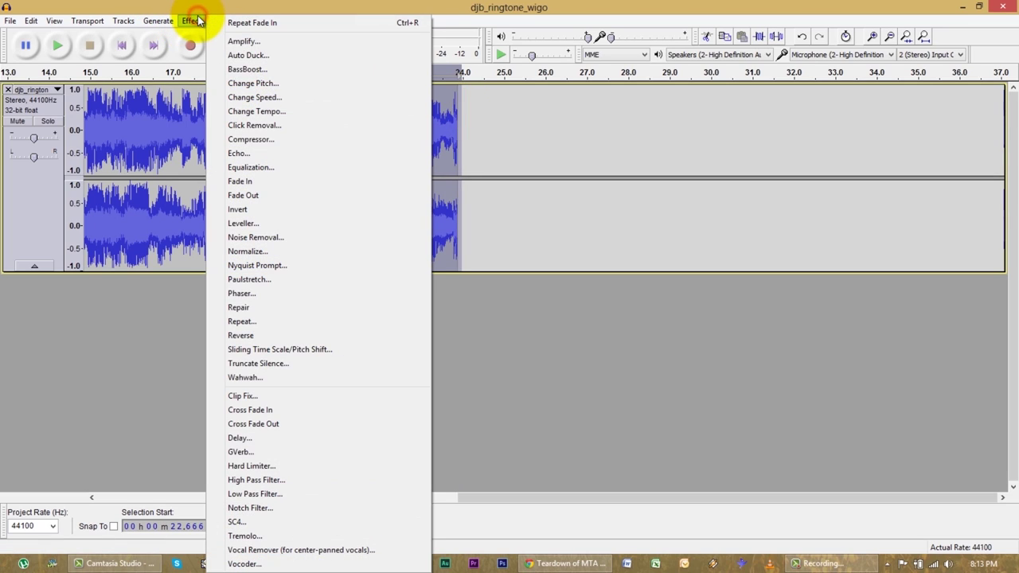
left_click(243, 196)
Play back from about 19.4 seconds to hear the fade-out
left_click(293, 114)
key("space")
key("space")
left_click(274, 118)
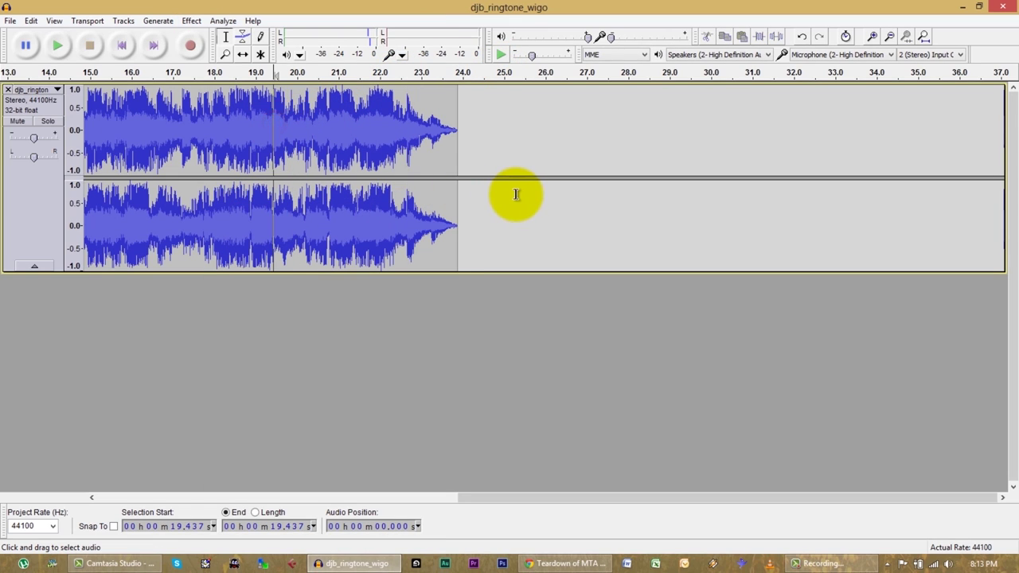
key("space")
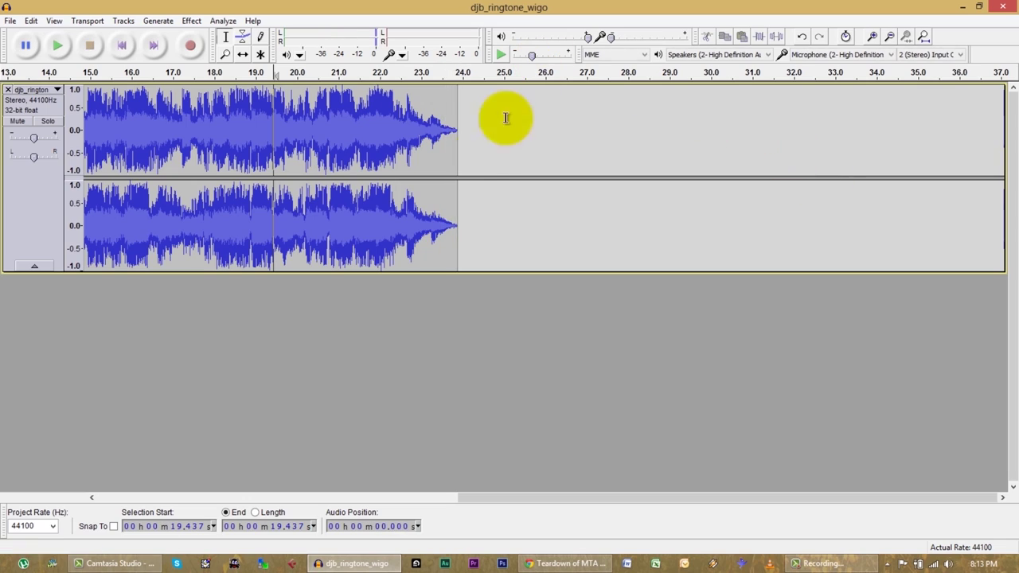
Fit the 23.881-second clip in view, select the whole track, and bring up the Effect menu
left_click(924, 36)
left_click(184, 169)
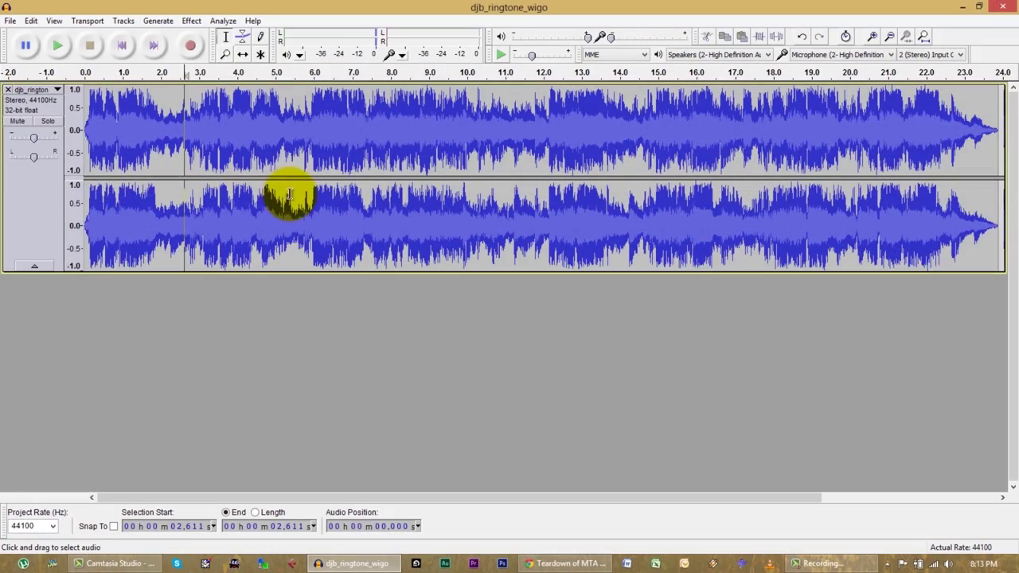
left_click(314, 166)
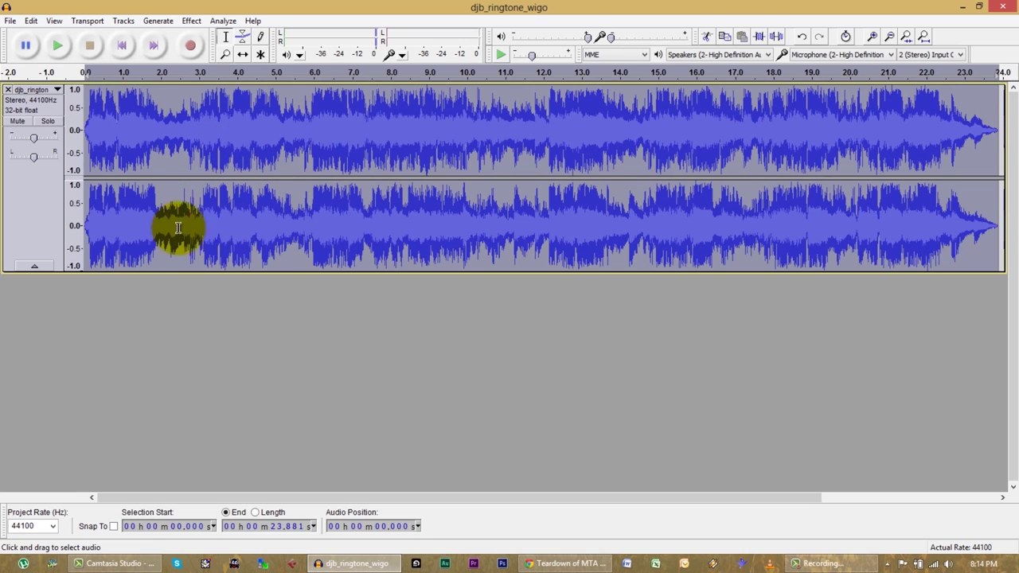
left_click(191, 20)
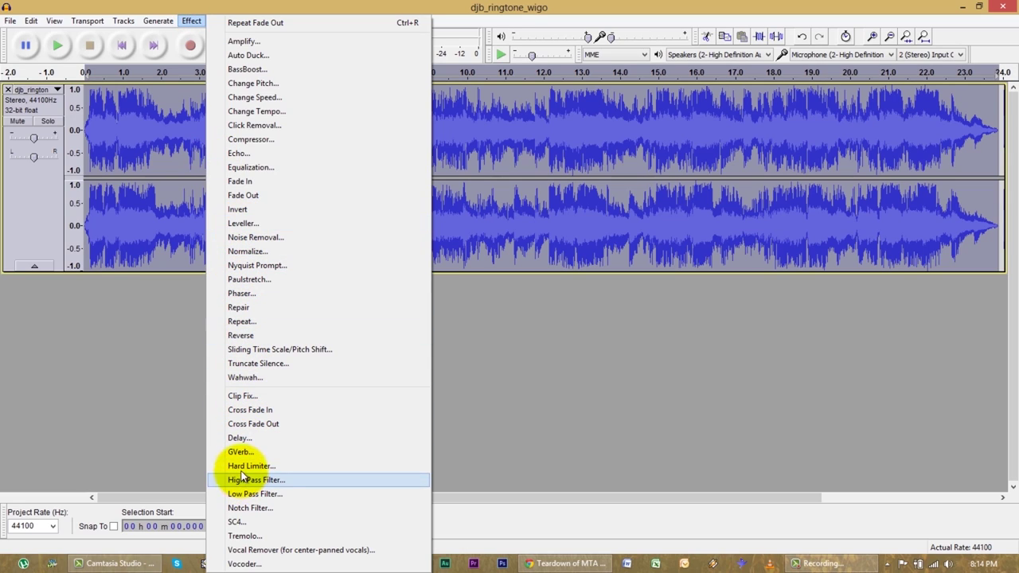
Open Equalization, flatten the curve to 0 dB, and use the Graphic EQ band sliders
left_click(244, 166)
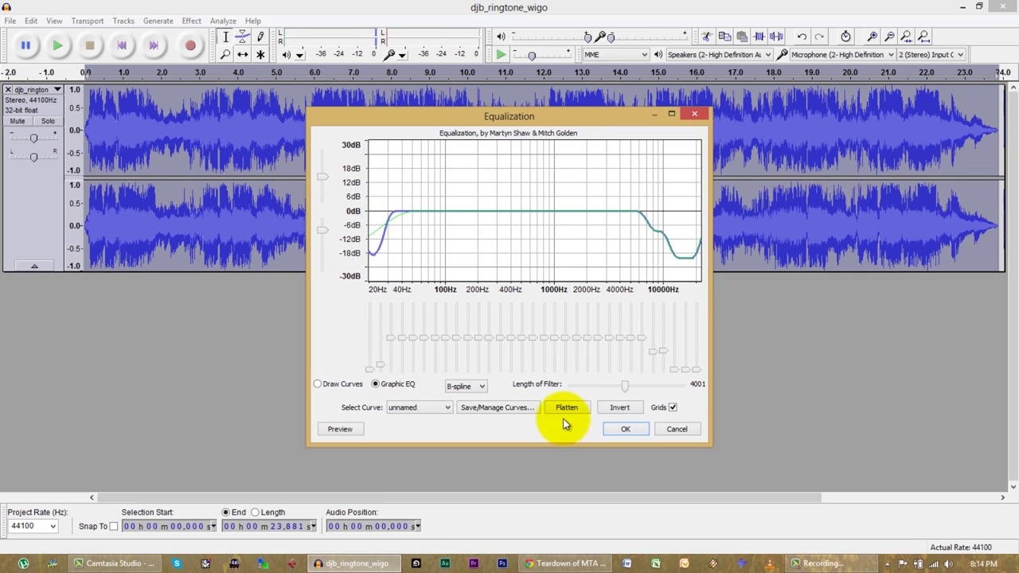
left_click(566, 408)
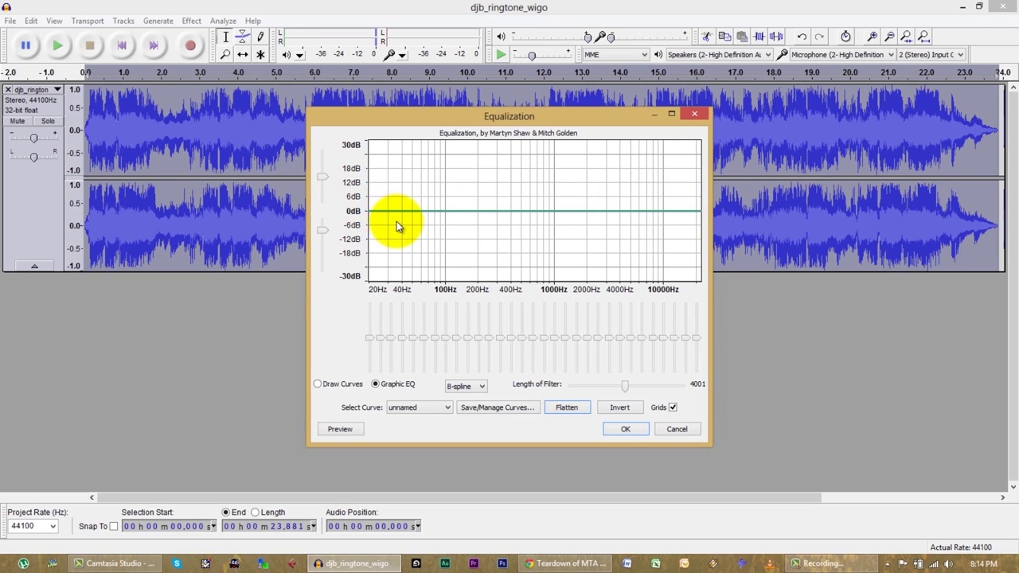
left_click(375, 383)
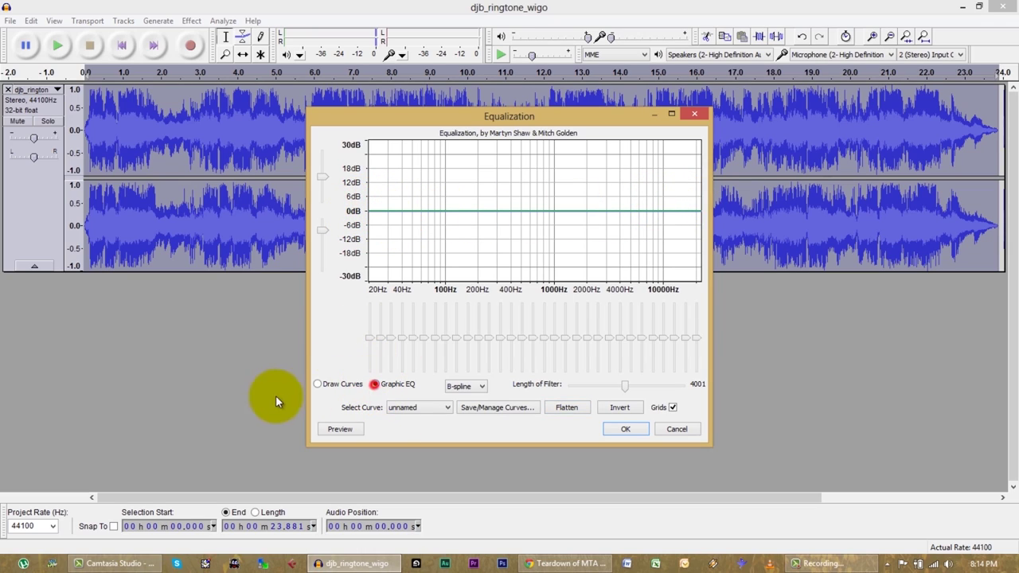
left_click(318, 384)
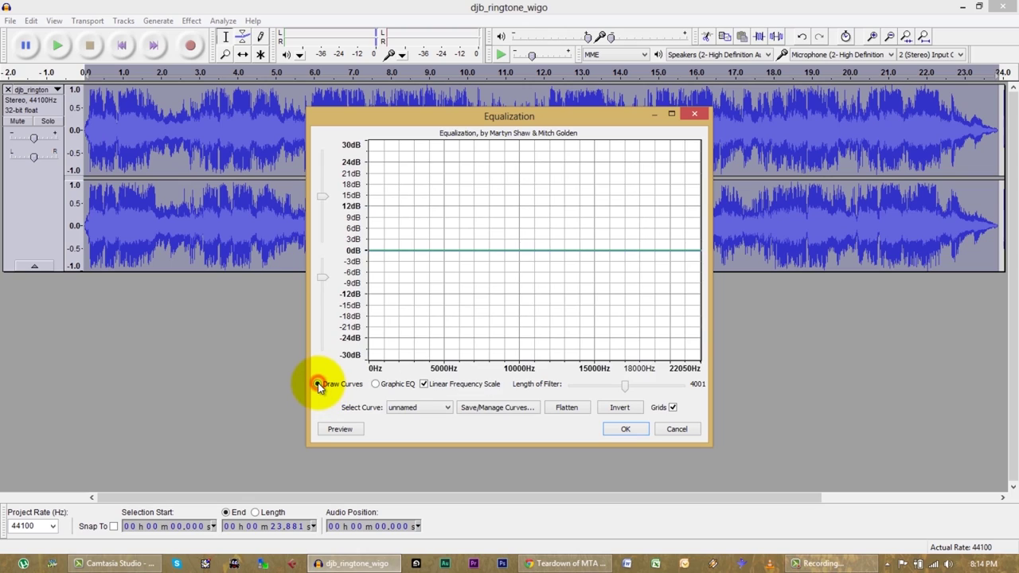
left_click(375, 384)
Cut 25 Hz to -20 dB, lower 50 Hz and 8 kHz by 1 dB, cut 10–12.5 kHz, and apply
left_click_drag(389, 337, 369, 386)
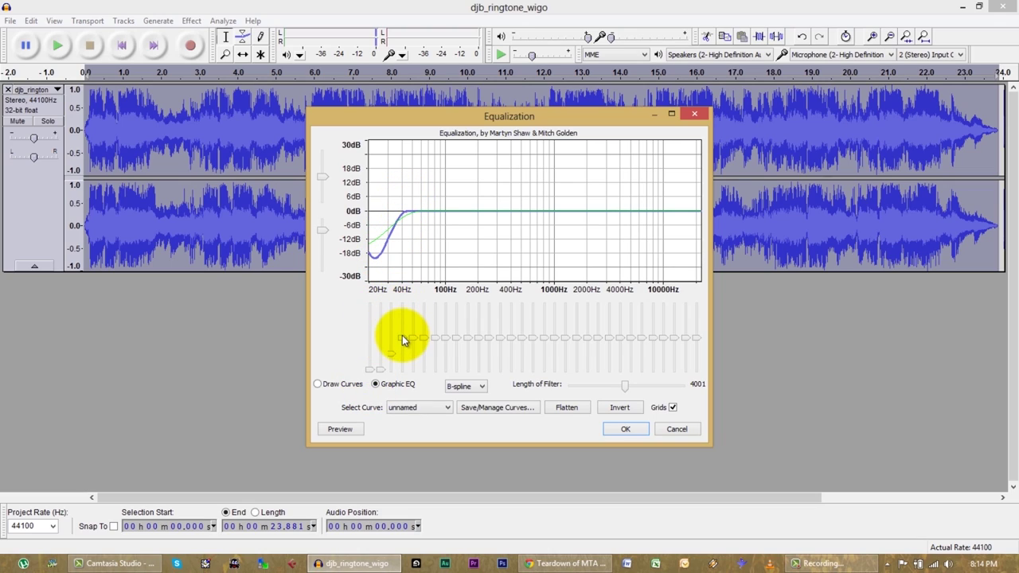
left_click_drag(412, 338, 399, 347)
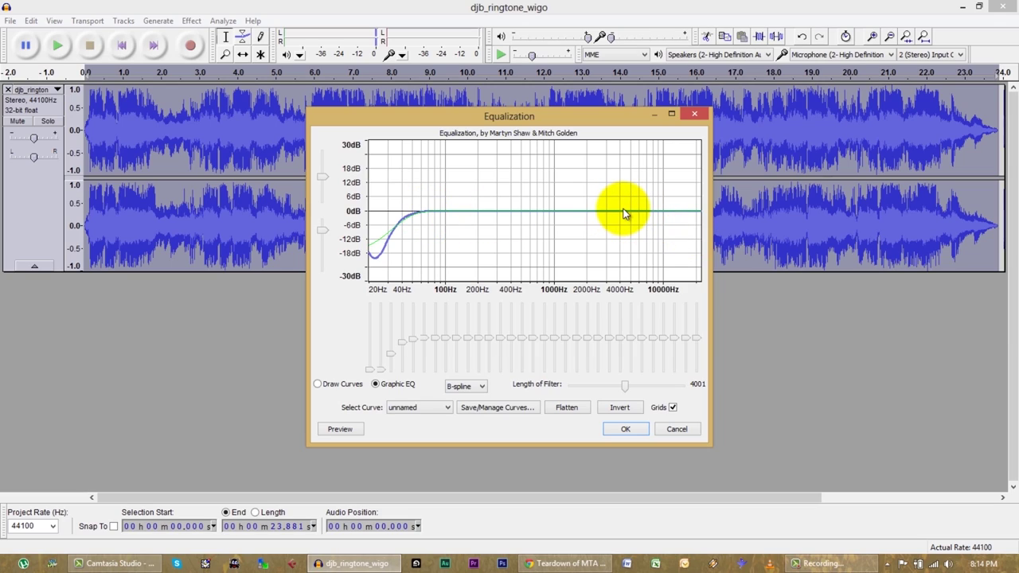
left_click_drag(664, 339, 698, 396)
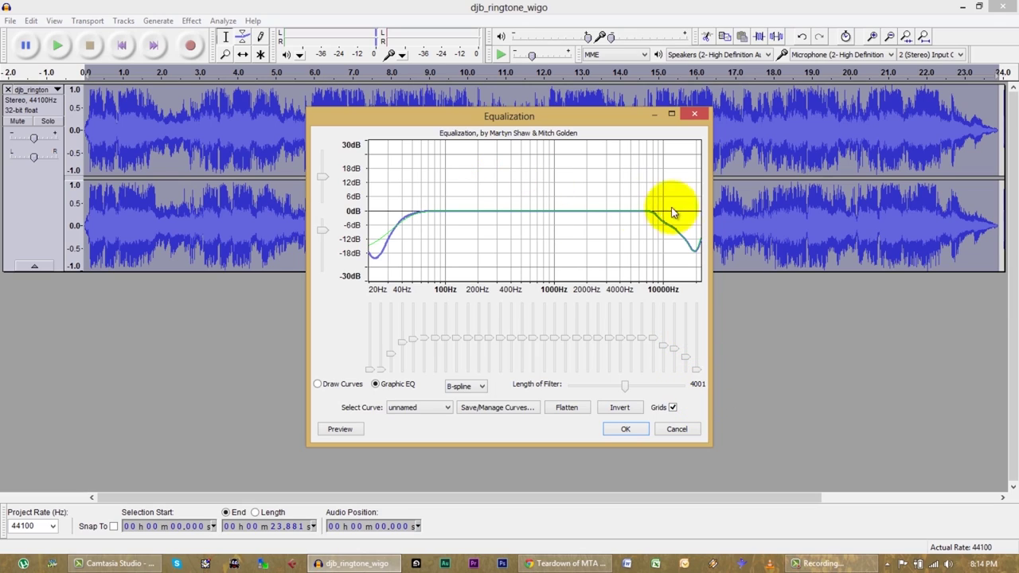
left_click_drag(654, 341, 657, 343)
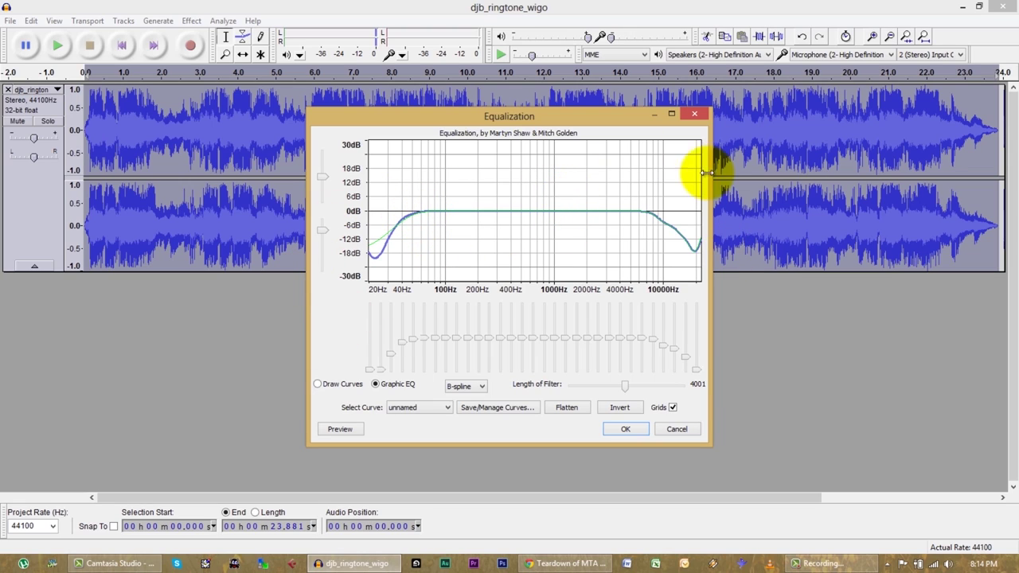
left_click(626, 429)
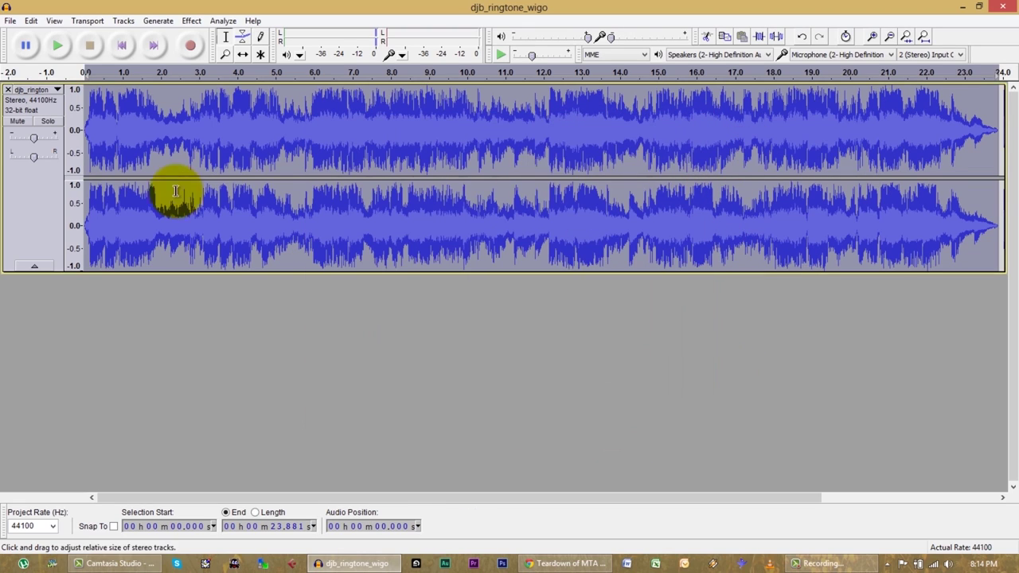
Select the whole clip and Normalize it to a maximum amplitude of -.1 dB
left_click(146, 194)
key("ctrl+a")
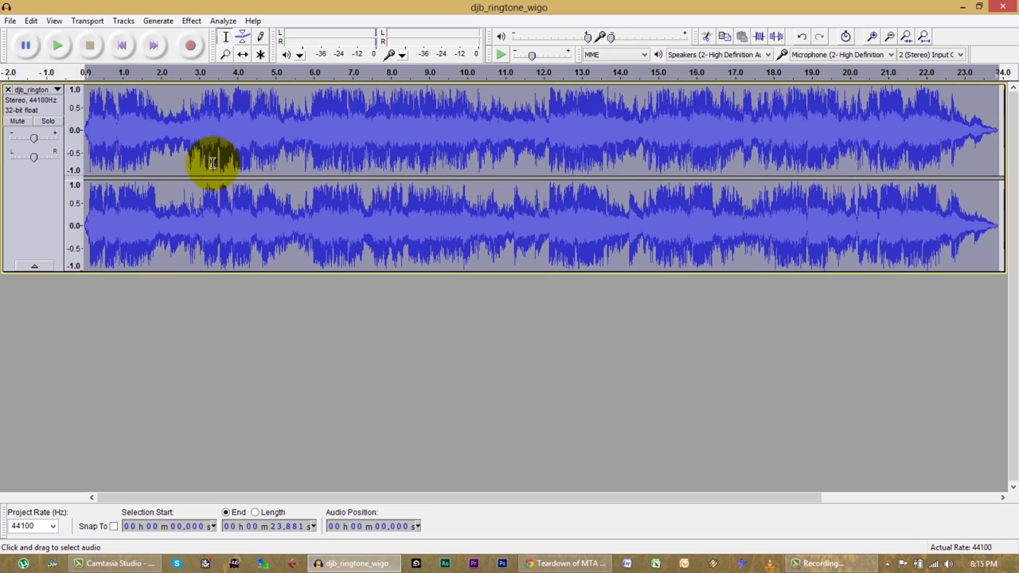
left_click(192, 20)
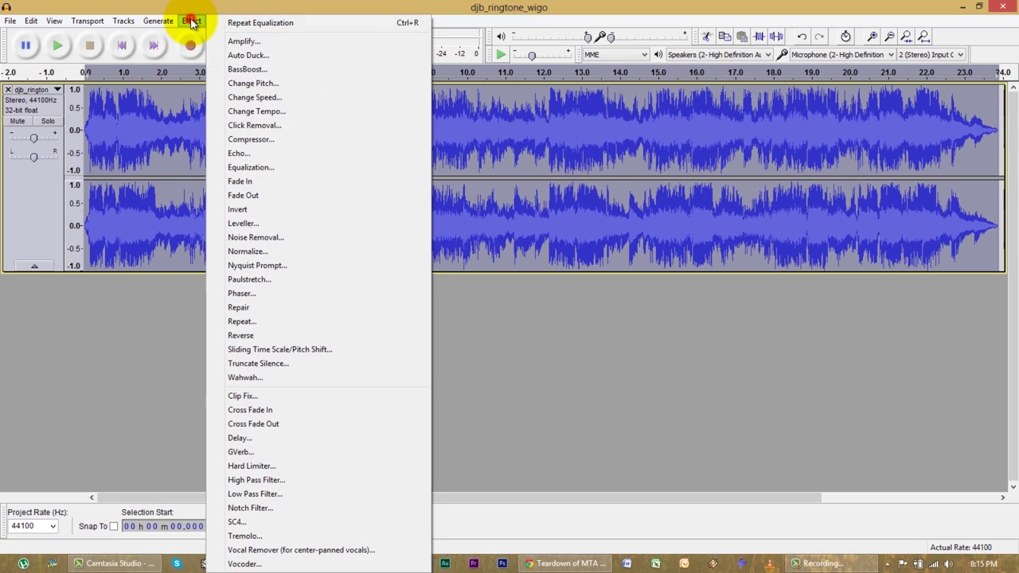
left_click(238, 254)
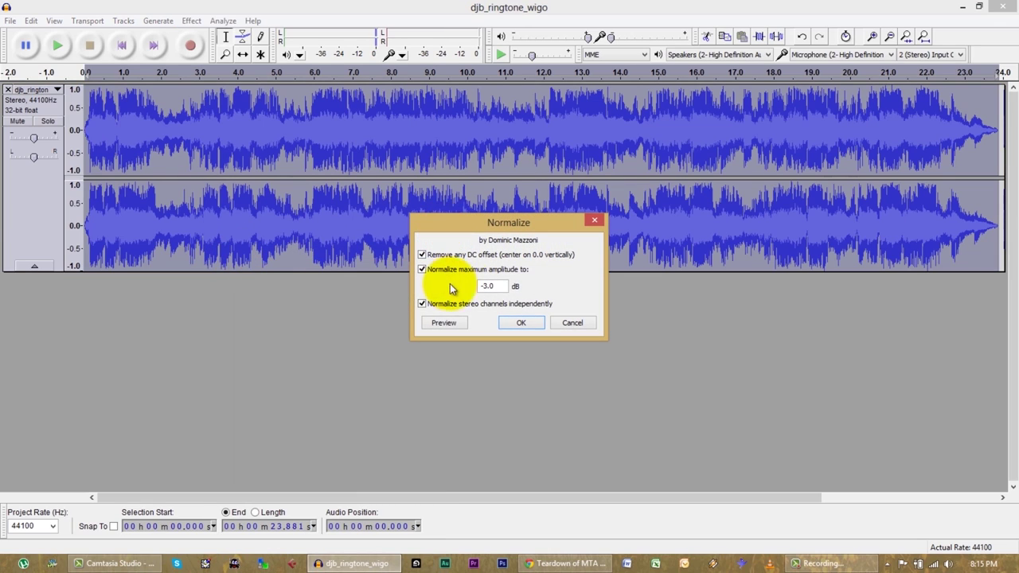
double_click(501, 285)
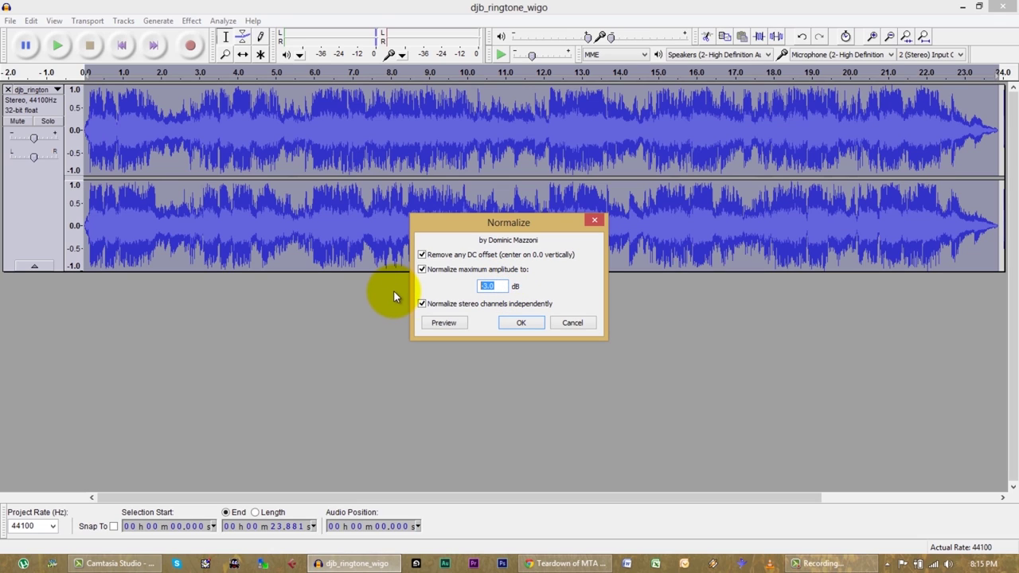
type("-.1")
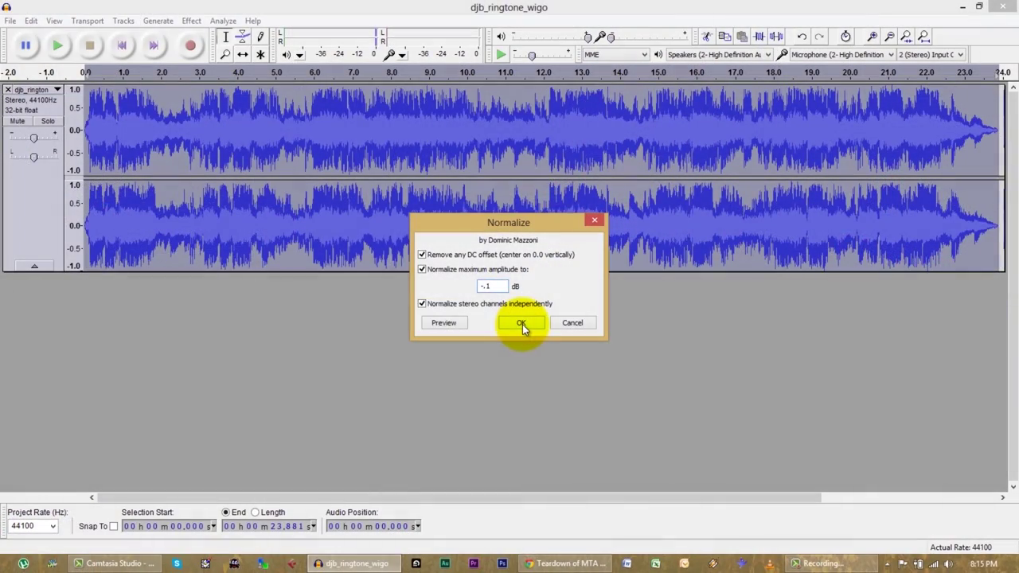
left_click(523, 324)
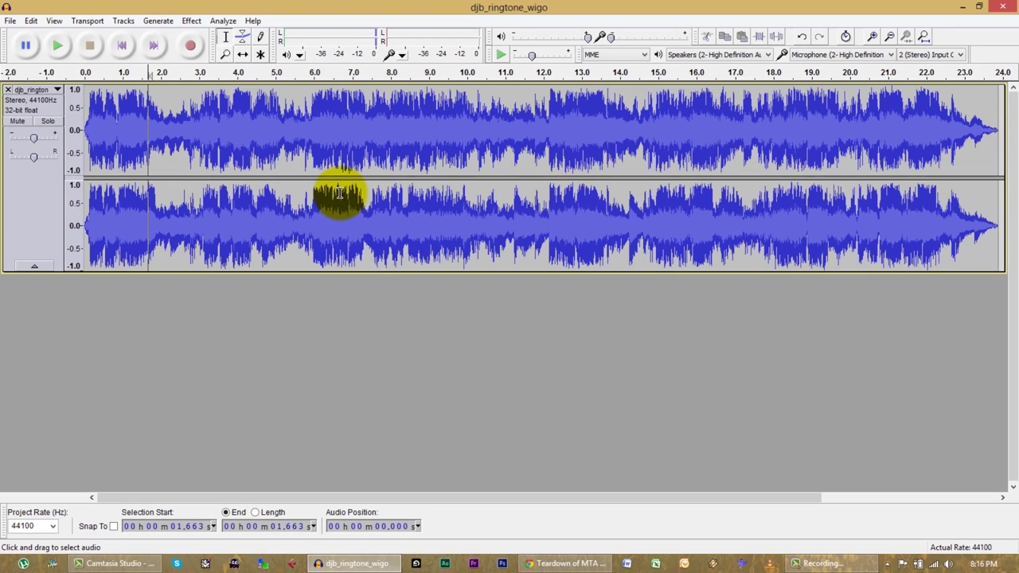
Select the whole track and convert it with Stereo Track to Mono
left_click(193, 186)
double_click(194, 186)
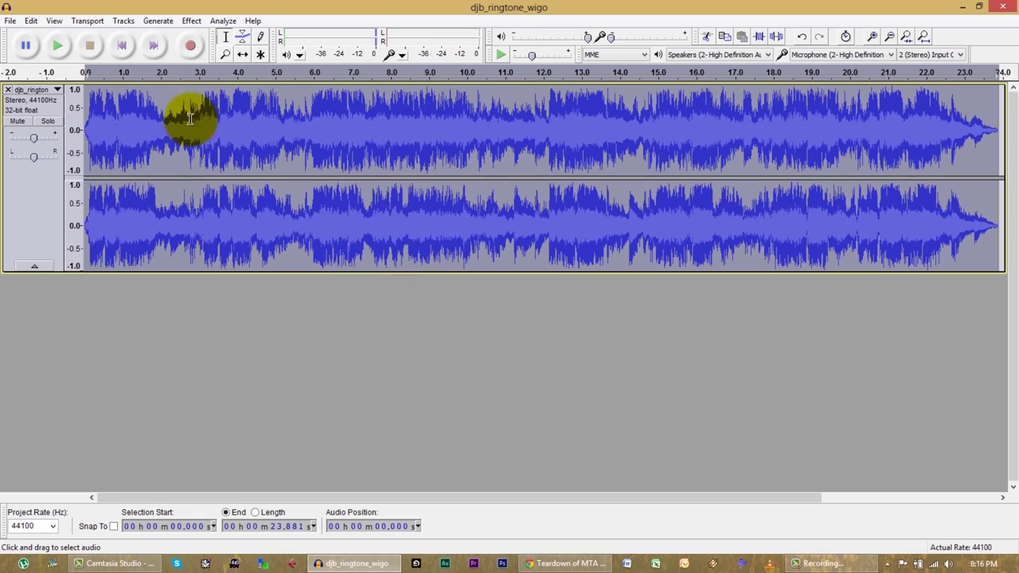
left_click(120, 23)
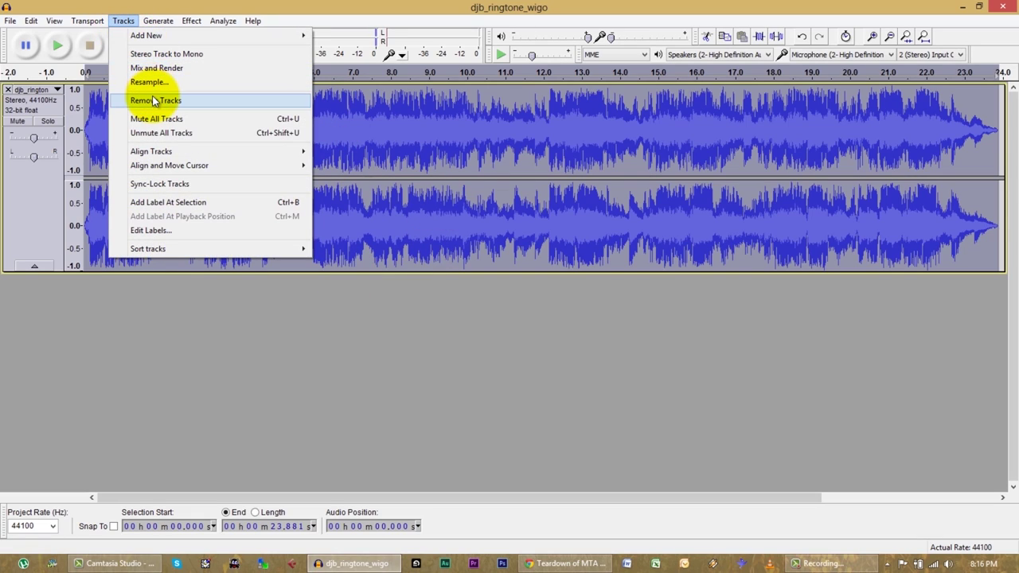
left_click(184, 53)
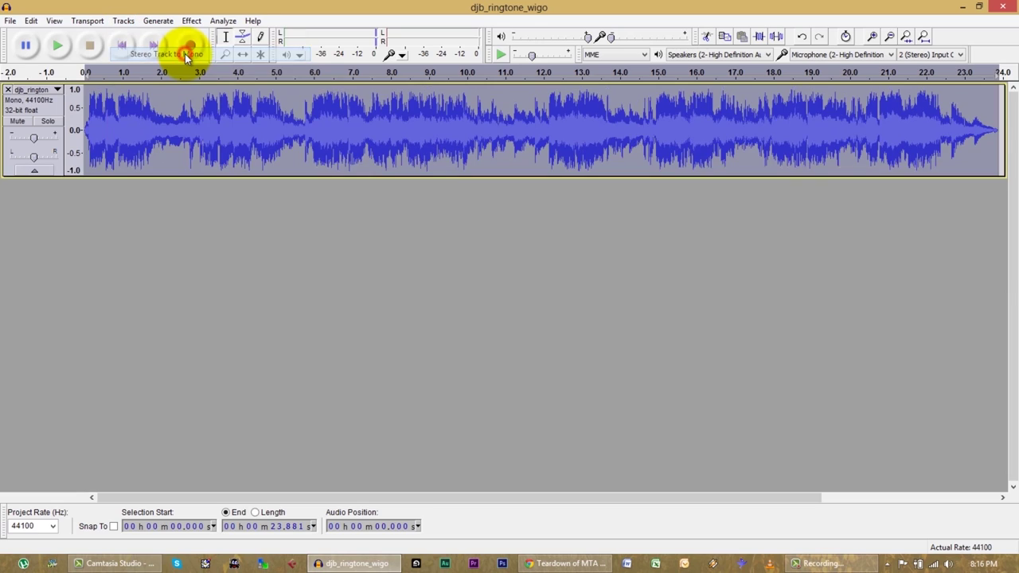
Play the mono ringtone back from the start
left_click(272, 151)
left_click(123, 48)
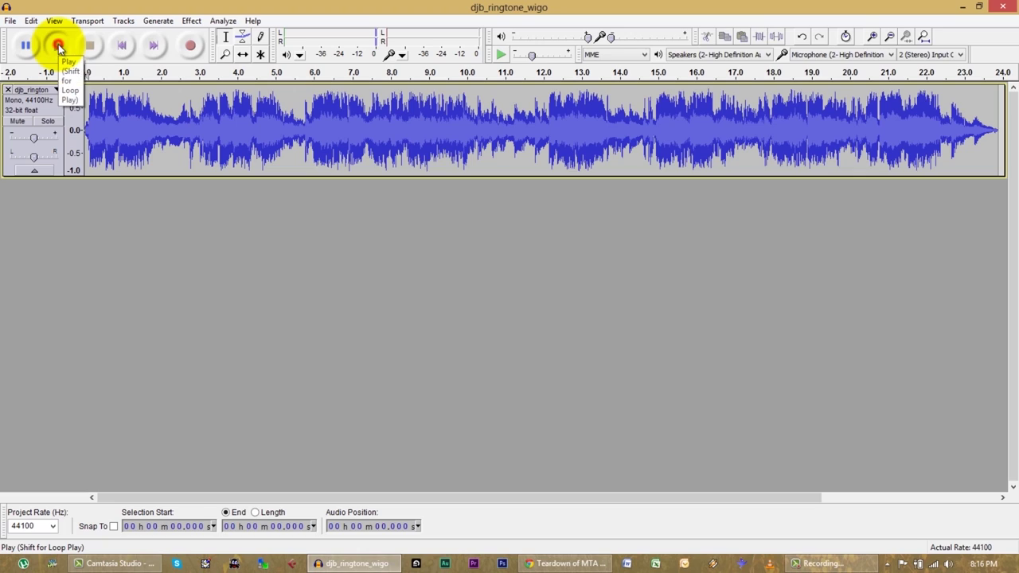
left_click(59, 46)
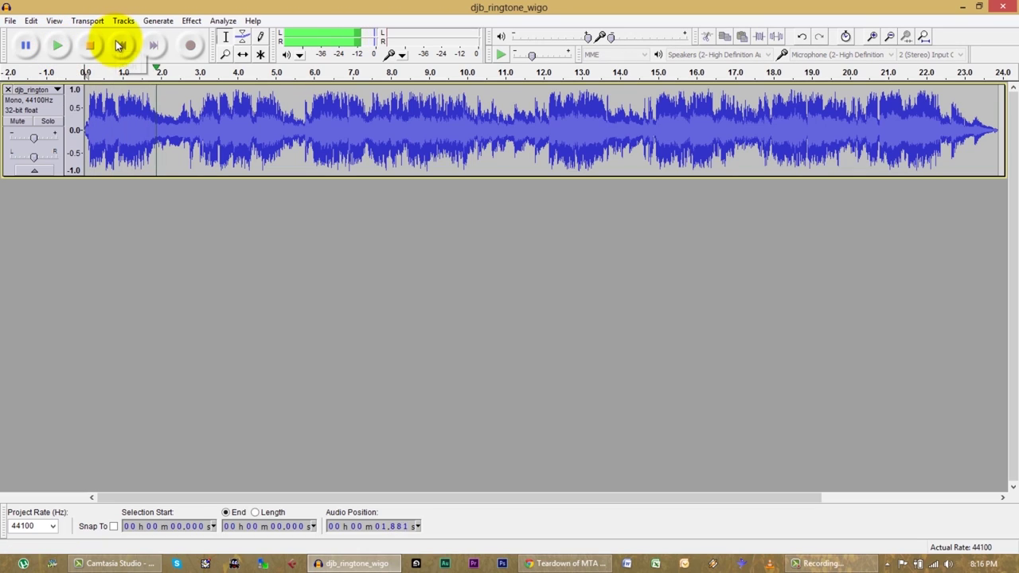
left_click(90, 46)
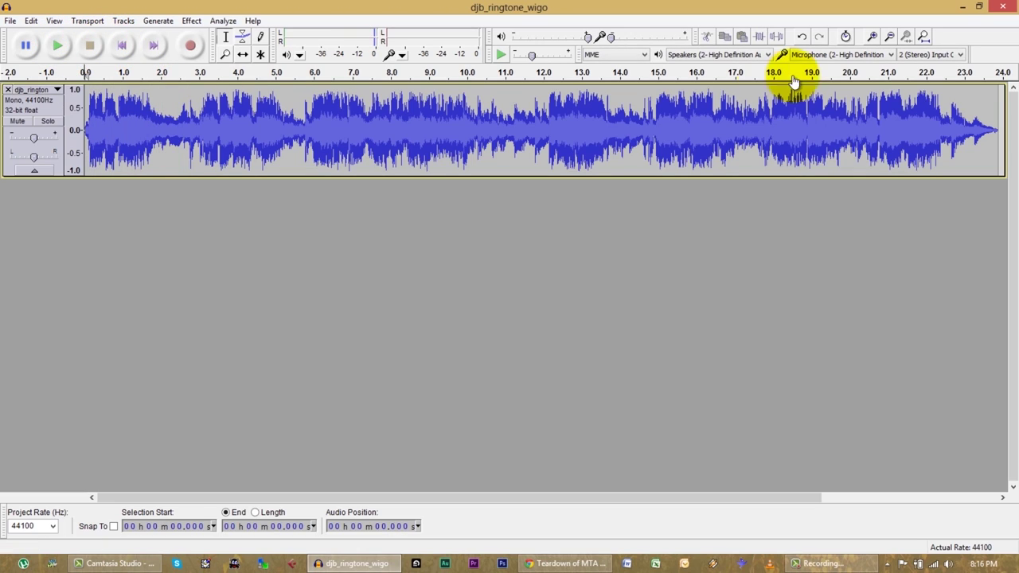
left_click(10, 23)
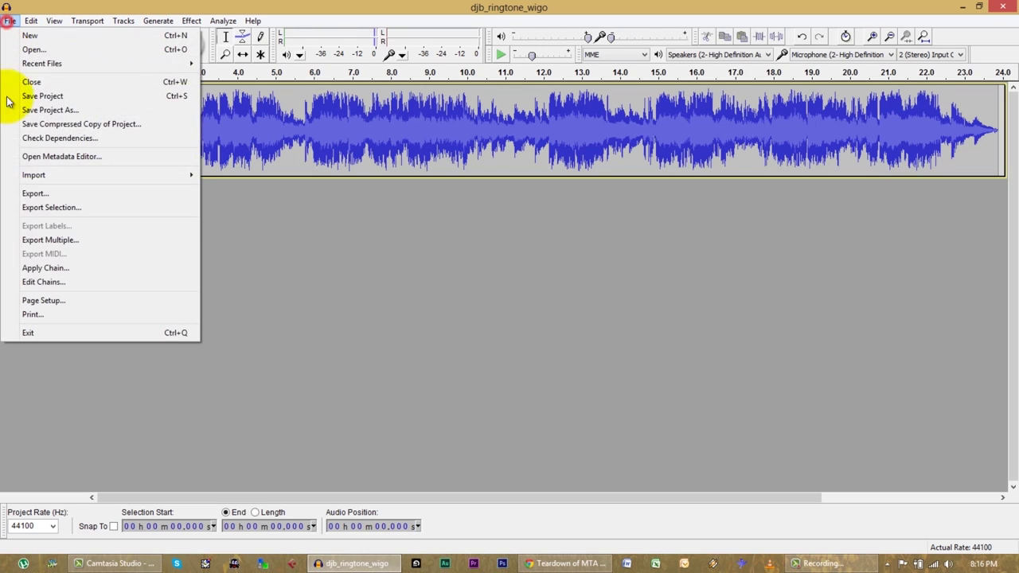
Choose WAV signed 16-bit PCM as the export format, confirming it has no extra options
left_click(36, 195)
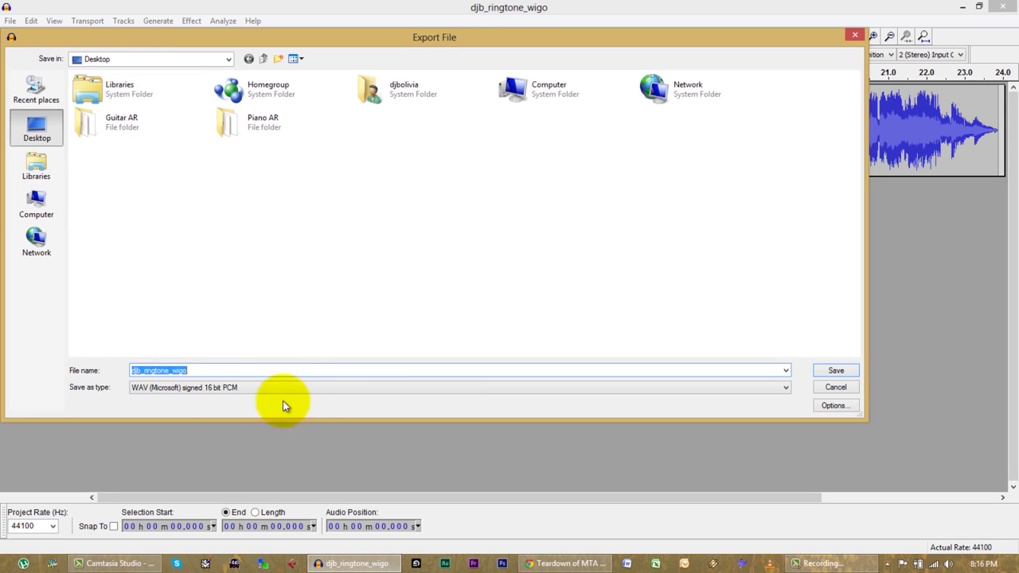
left_click(788, 389)
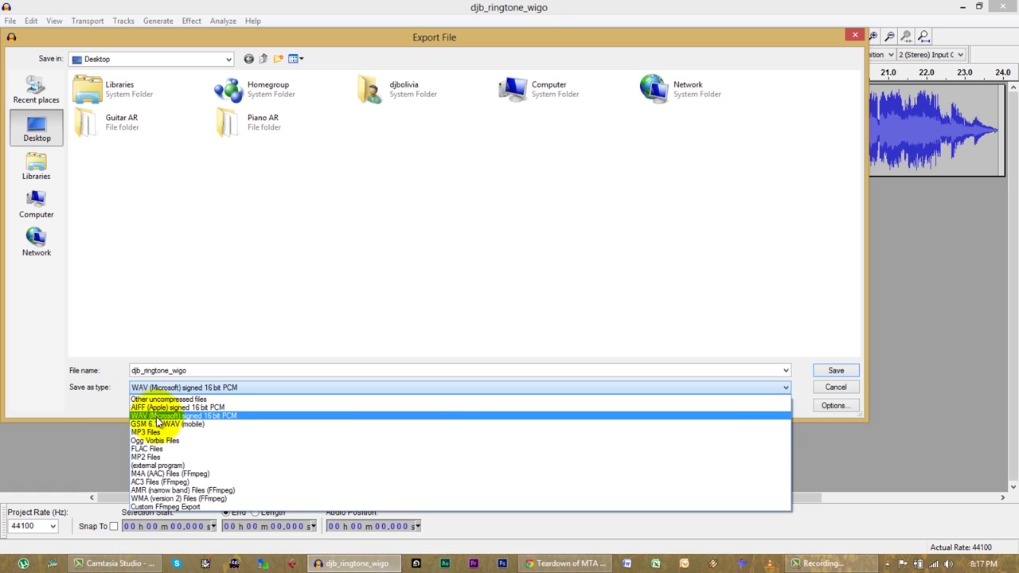
left_click(167, 417)
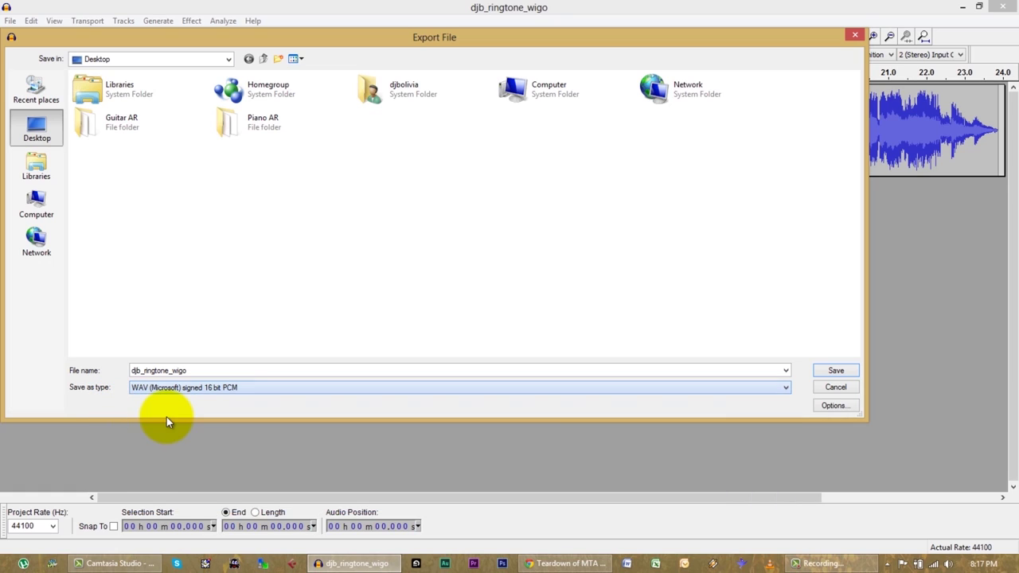
left_click(835, 405)
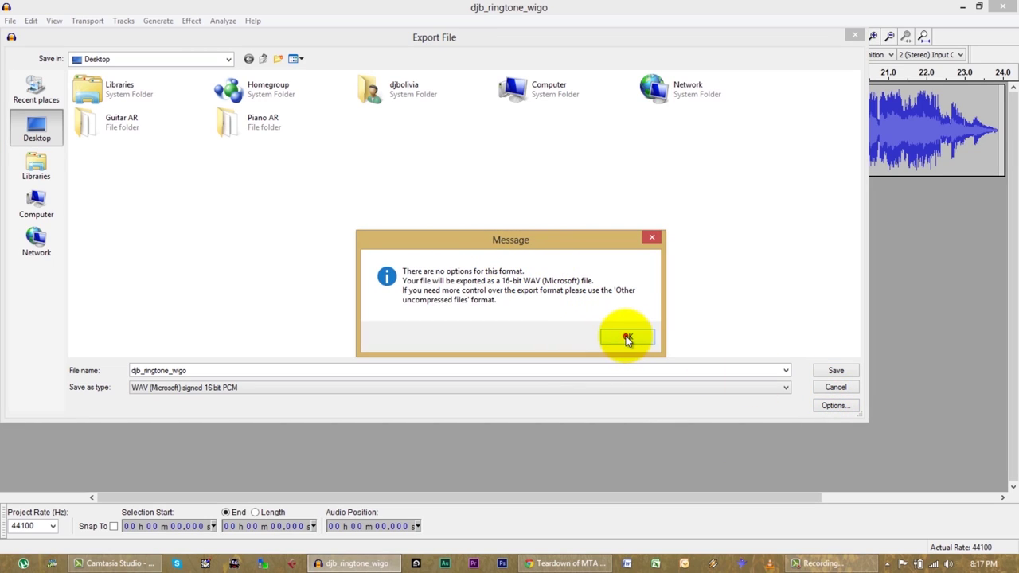
left_click(625, 338)
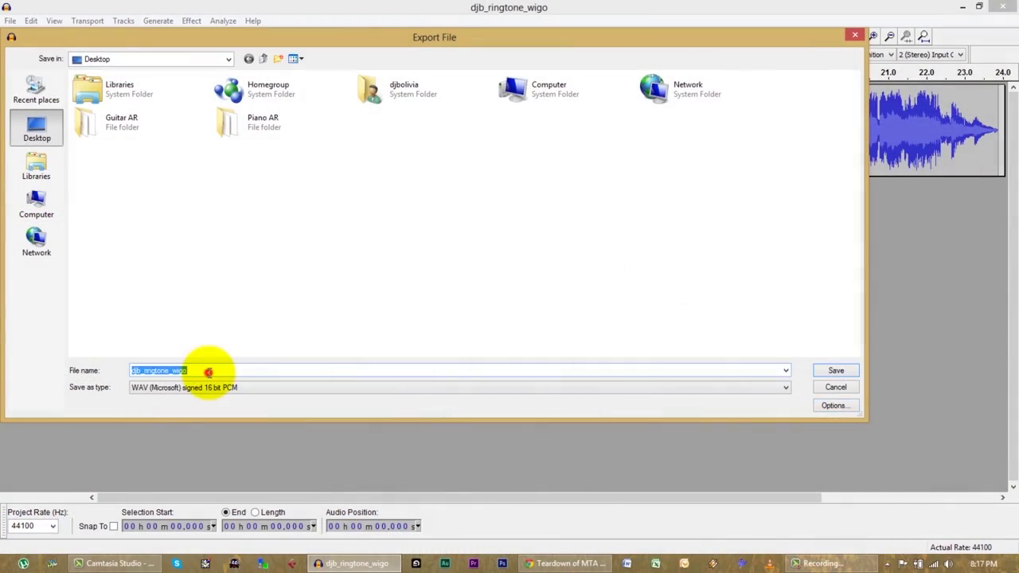
Save djb_ringtone_wigo as a WAV on the Desktop with empty metadata, then close Audacity
left_click(833, 371)
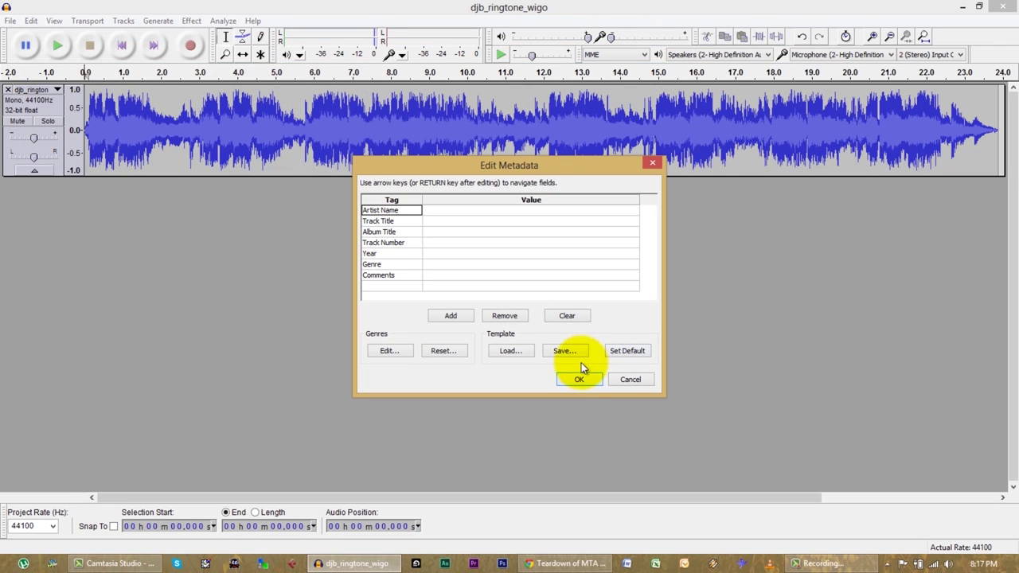
left_click(580, 380)
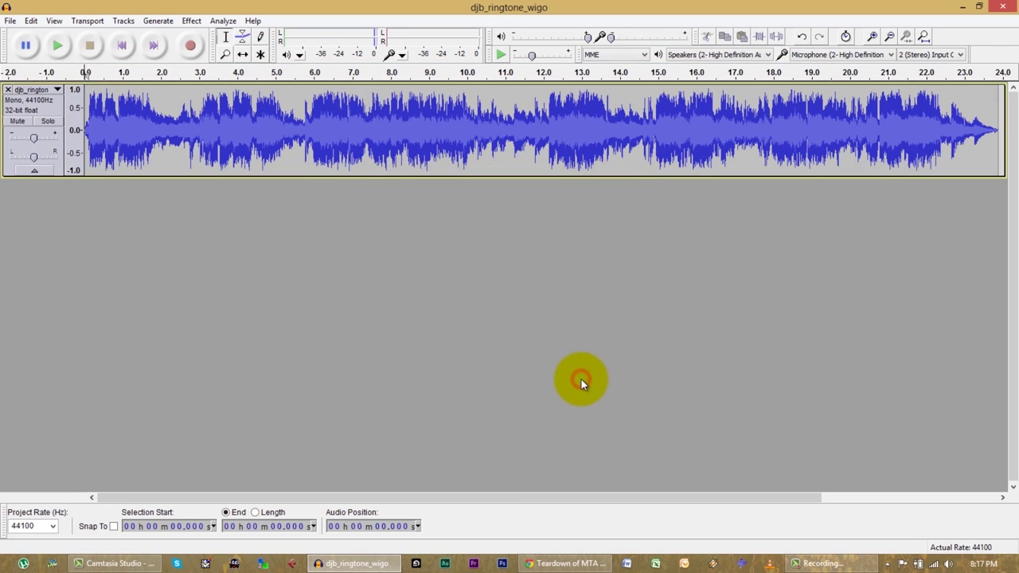
left_click(1002, 9)
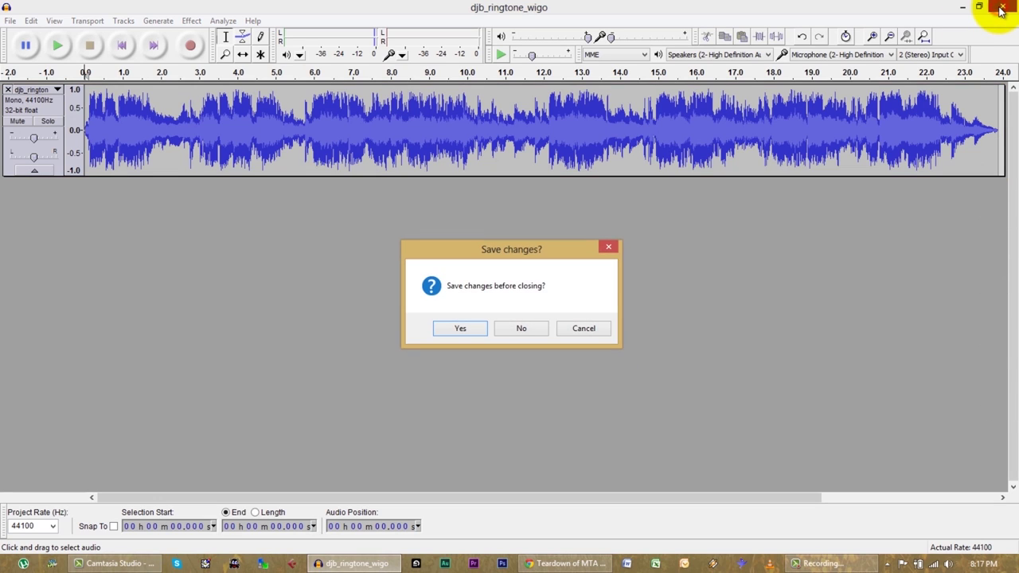
Discard the unsaved Audacity project changes and close the Chrome browser window
left_click(525, 330)
left_click(978, 8)
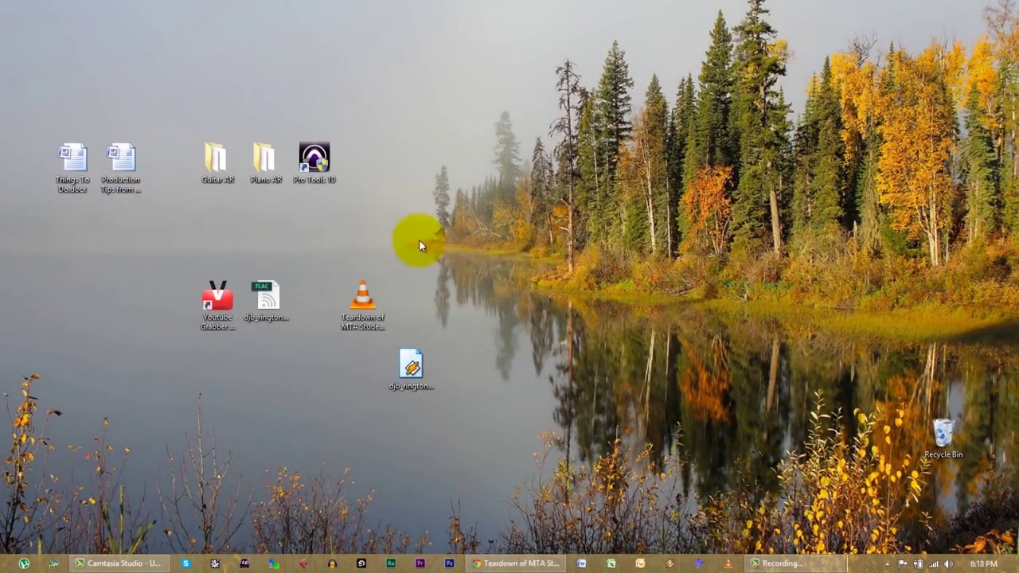
Open the BlackBerry ringtones folder on Removable Disk (J:) in File Explorer
key("super+e")
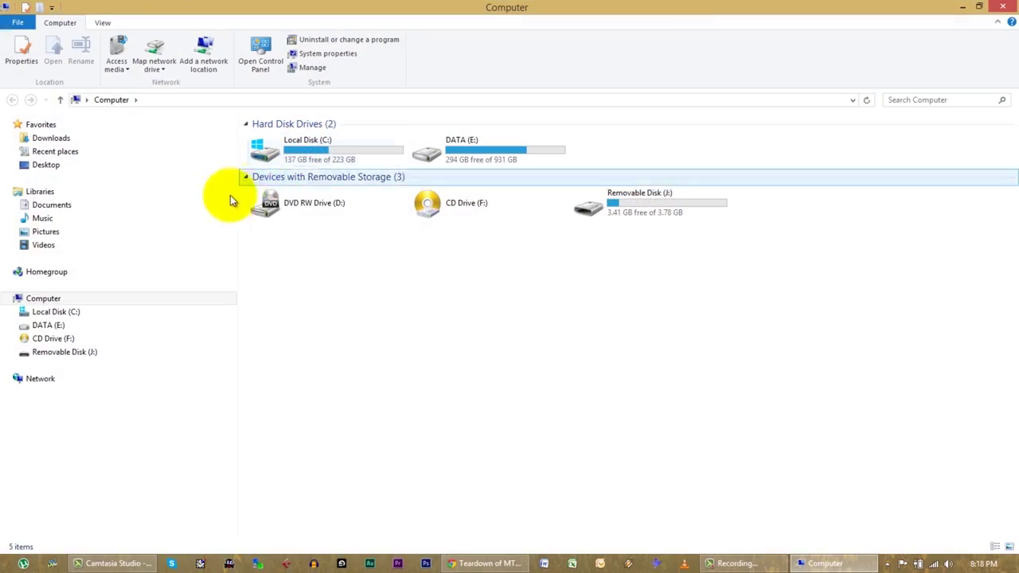
left_click(15, 352)
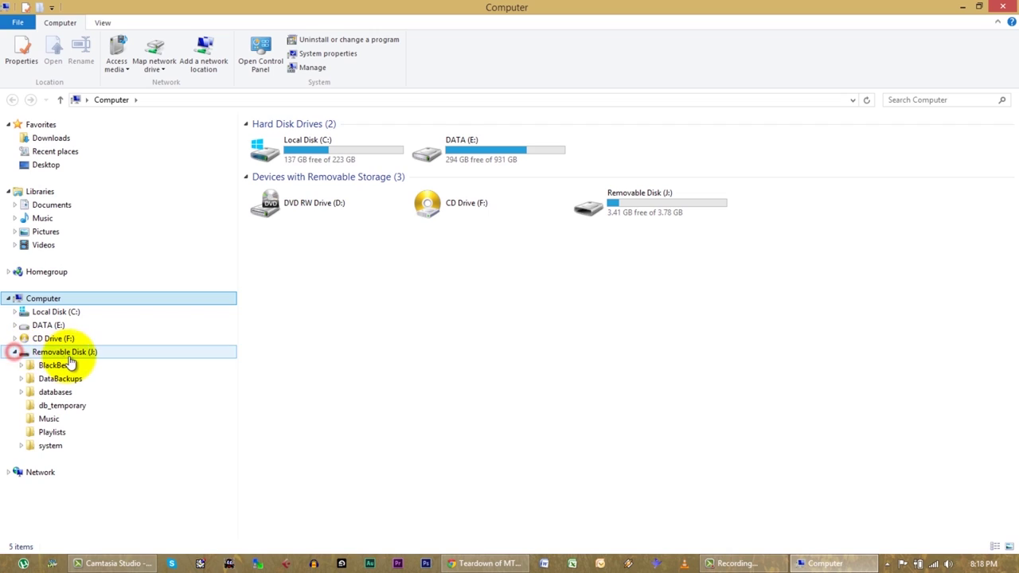
left_click(21, 366)
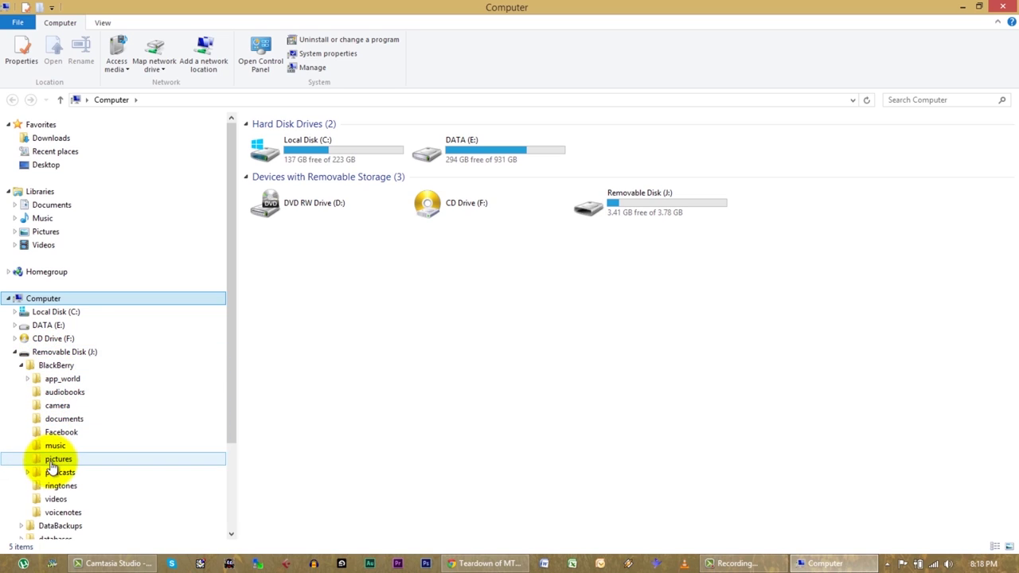
left_click(54, 486)
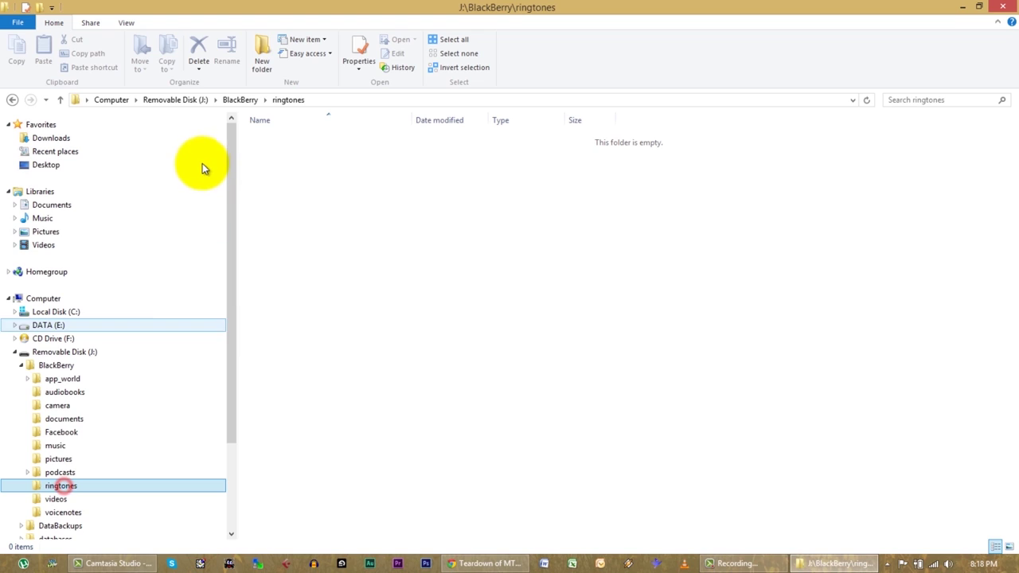
Copy djb_ringtone_wigo.wav from the Desktop into the BlackBerry ringtones folder
left_click(46, 166)
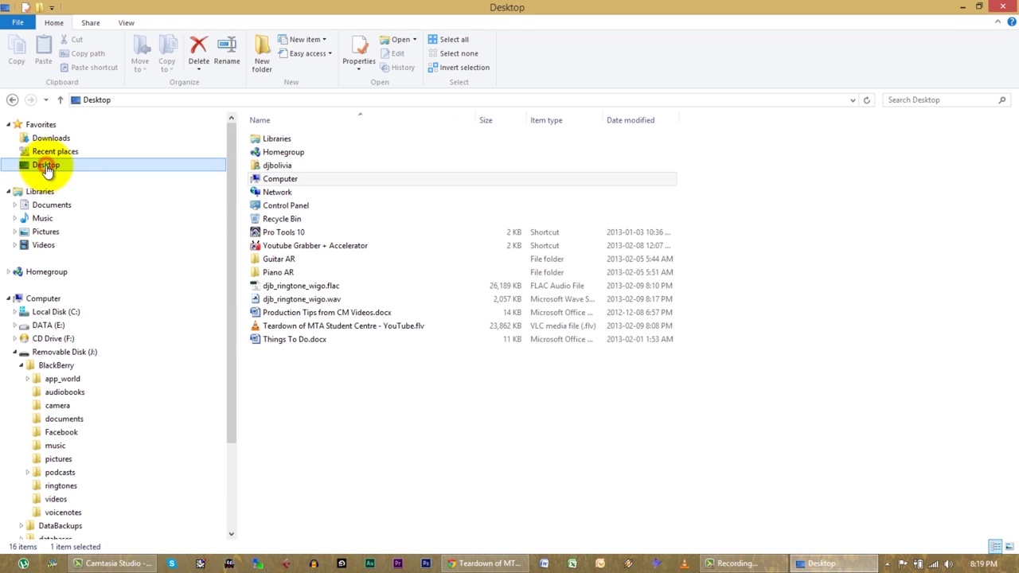
left_click(276, 302)
left_click(276, 286)
left_click(277, 302)
left_click_drag(276, 303, 539, 300)
left_click(326, 287, "ctrl")
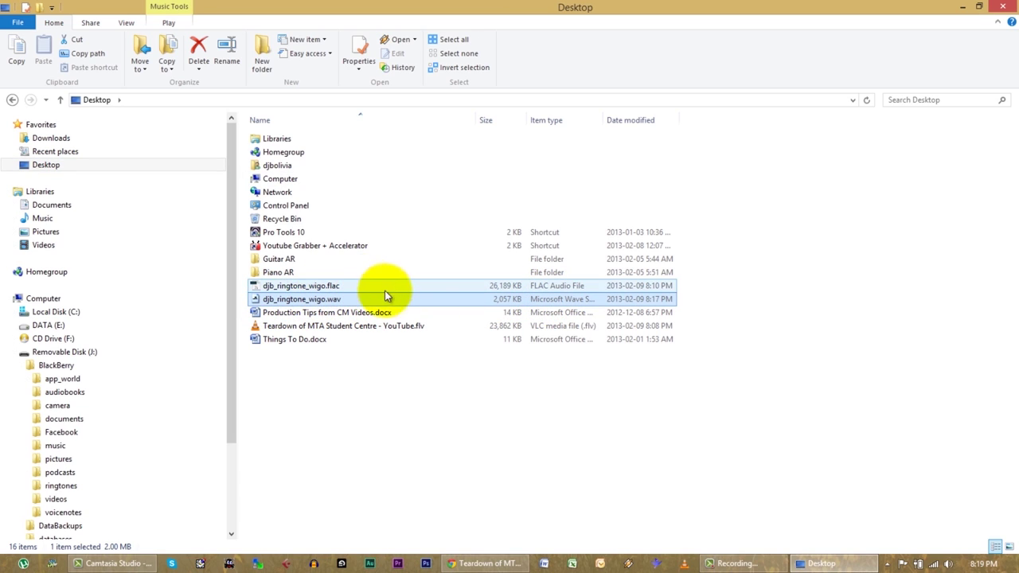
left_click(503, 299)
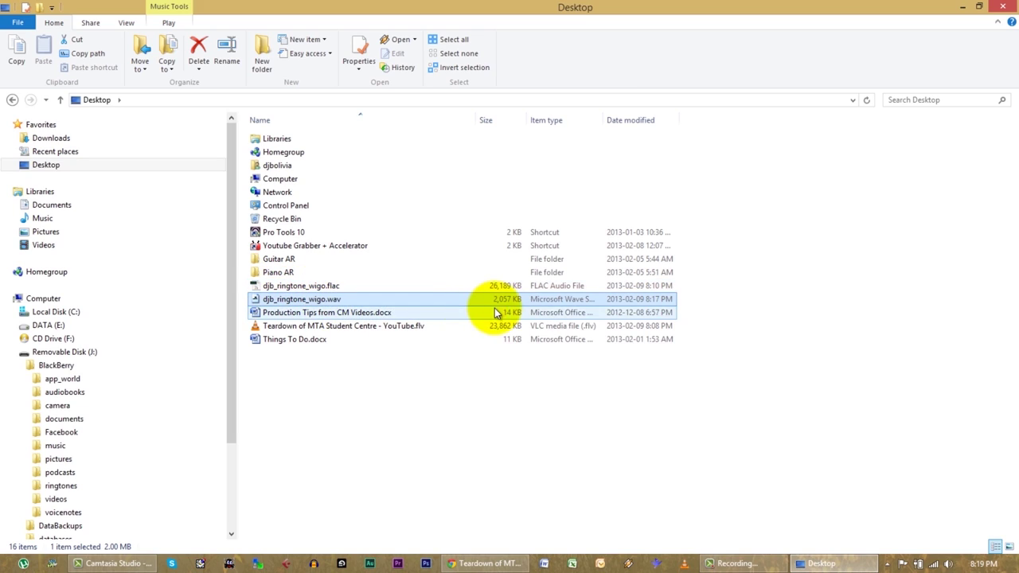
left_click_drag(283, 301, 61, 489)
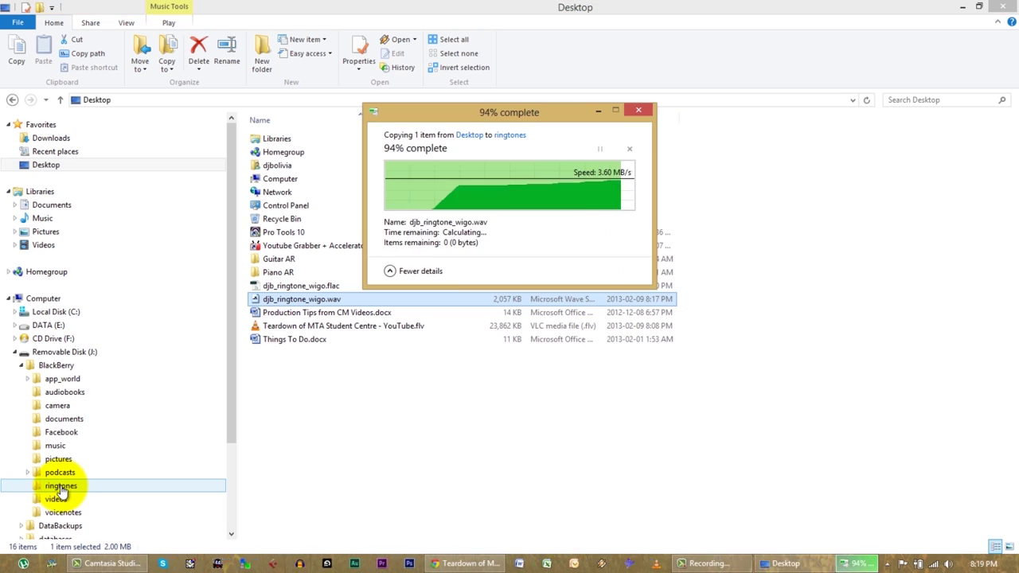
Close File Explorer and safely eject Removable Disk (J:)
left_click(1002, 8)
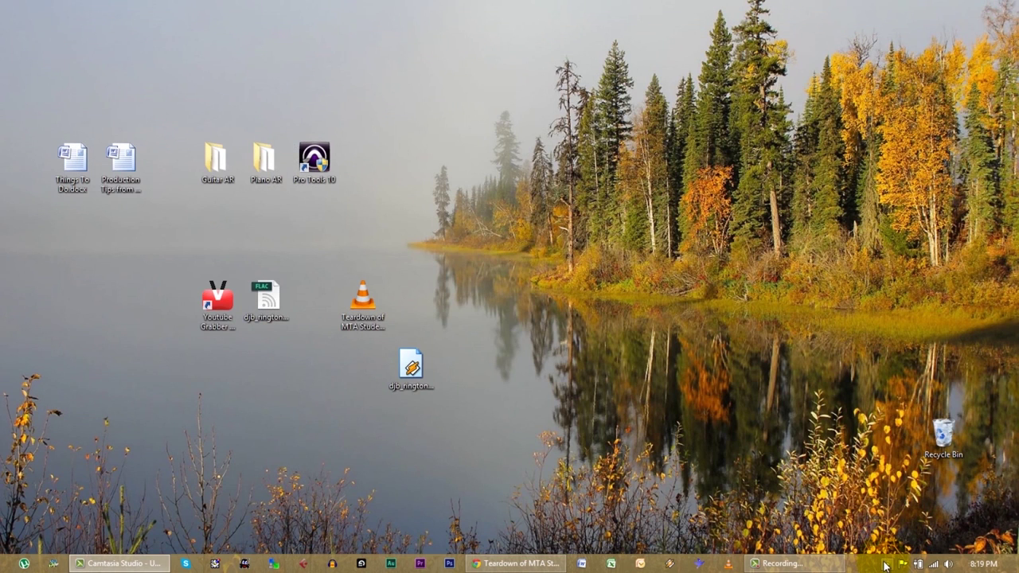
left_click(886, 564)
left_click(887, 482)
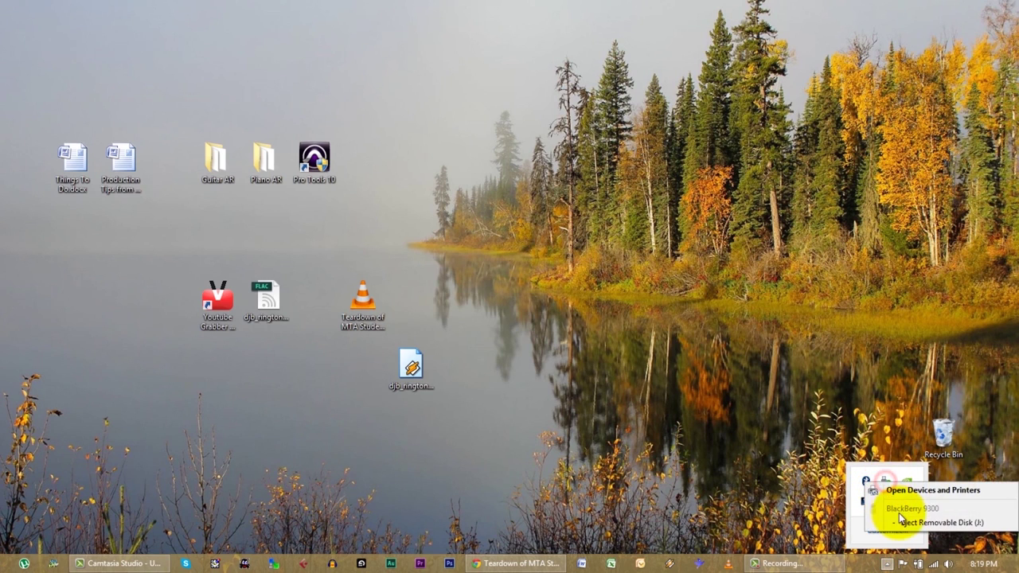
left_click(911, 525)
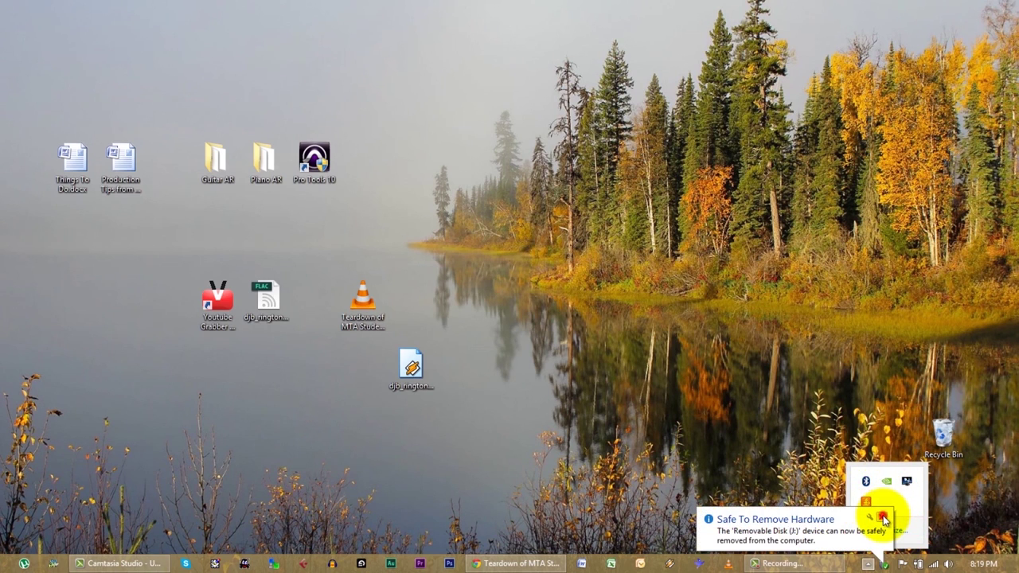